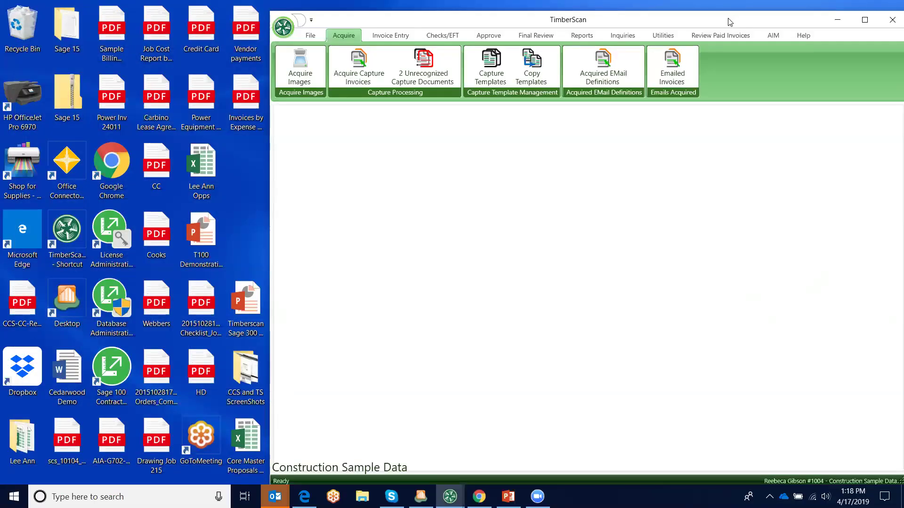
# Show the dashboard of invoices awaiting final review.
pyautogui.moveTo(729, 22); pyautogui.dragTo(660, 30)
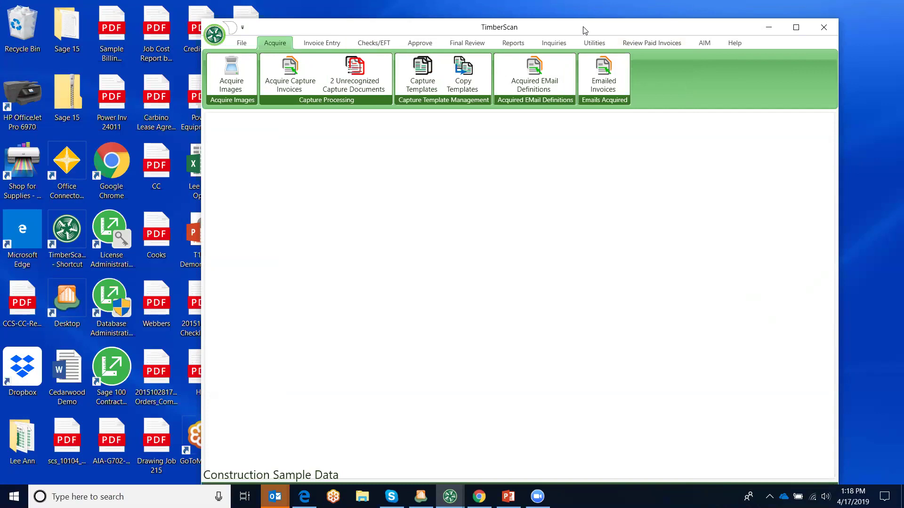
pyautogui.moveTo(593, 31); pyautogui.dragTo(653, 32)
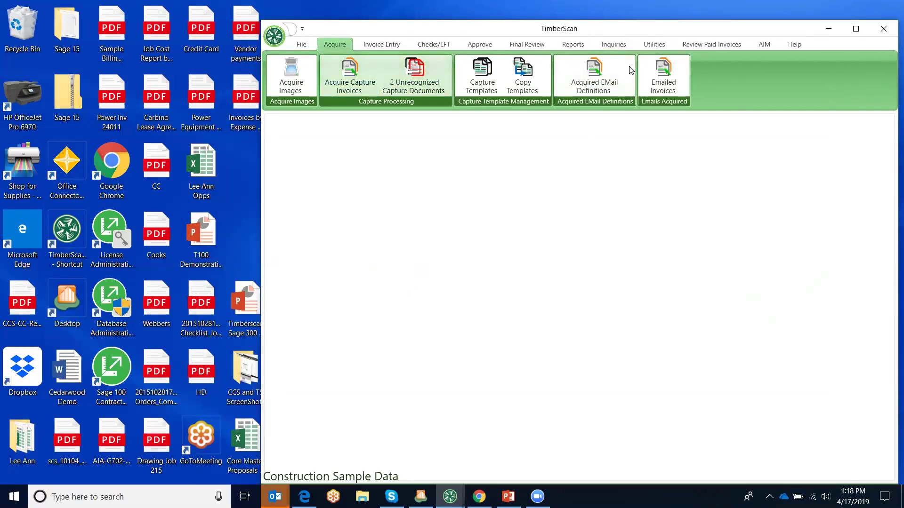
pyautogui.click(302, 44)
pyautogui.click(646, 80)
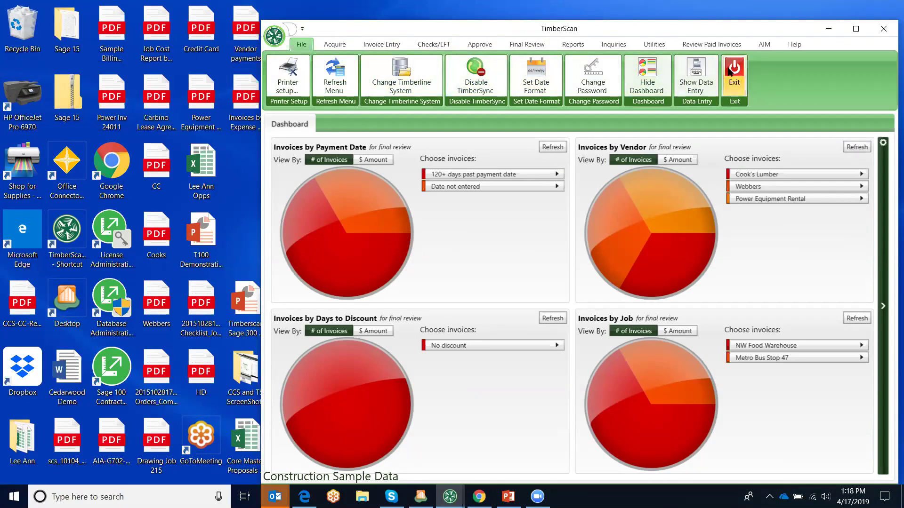
# Load both PDF attachments from the Invoice Samples email into Acquire Images as invoices that will be manually separated.
pyautogui.click(340, 43)
pyautogui.click(297, 73)
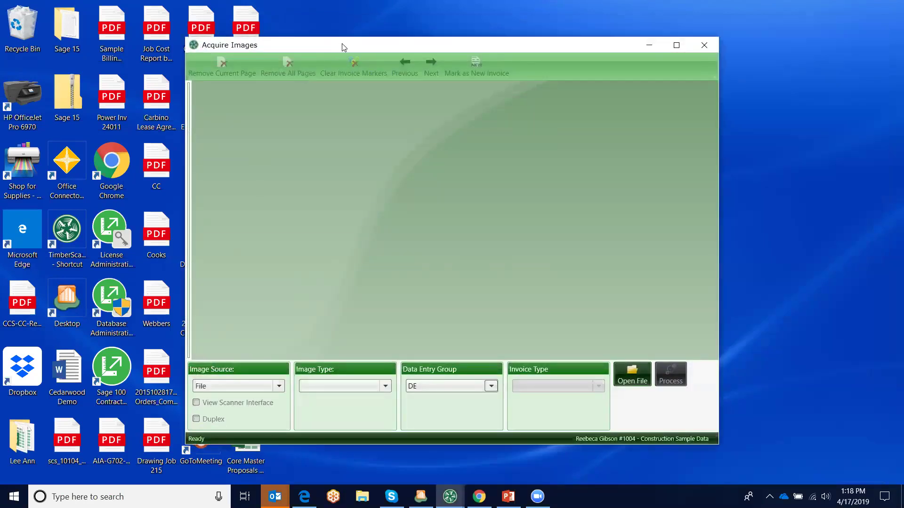
pyautogui.moveTo(278, 493)
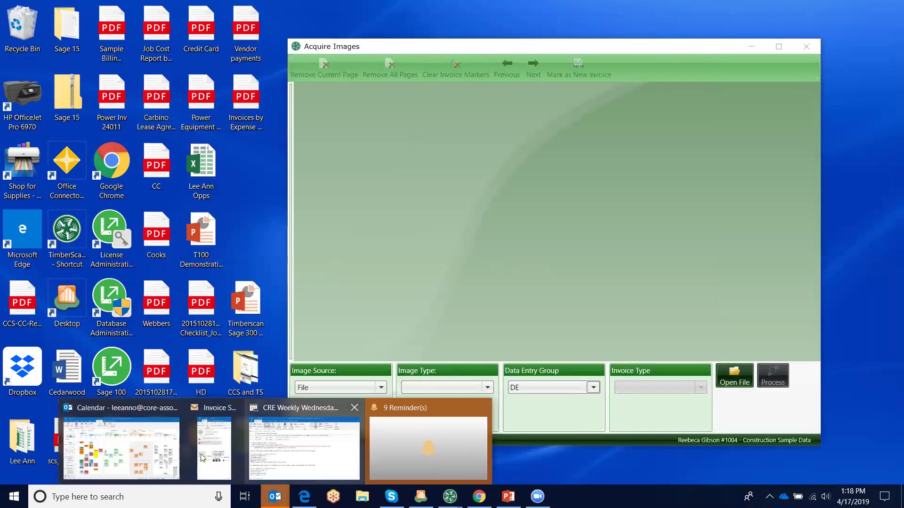
pyautogui.click(217, 444)
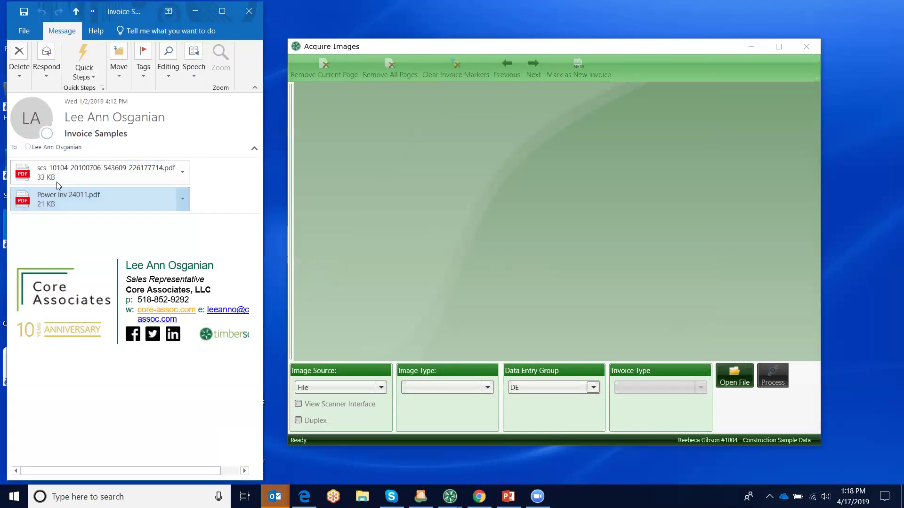
pyautogui.moveTo(57, 174); pyautogui.dragTo(393, 163)
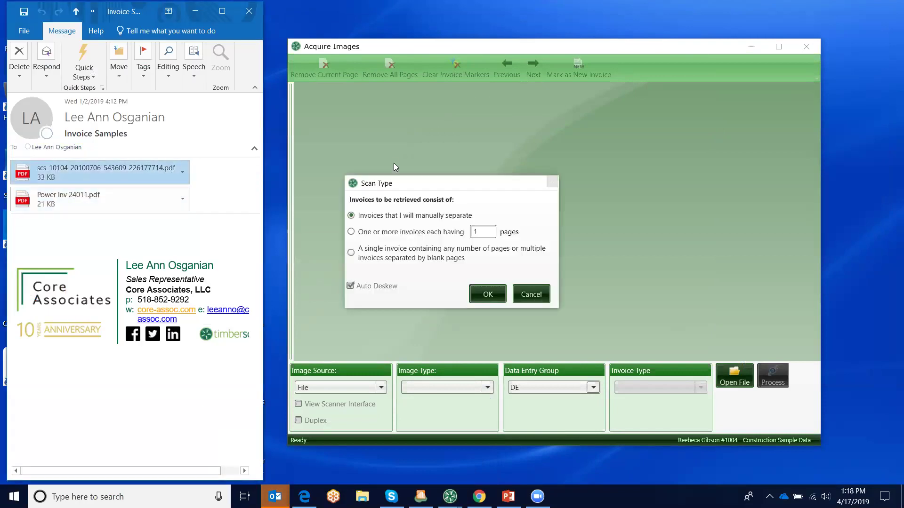
pyautogui.press('Return')
pyautogui.moveTo(51, 197); pyautogui.dragTo(524, 210)
pyautogui.click(498, 297)
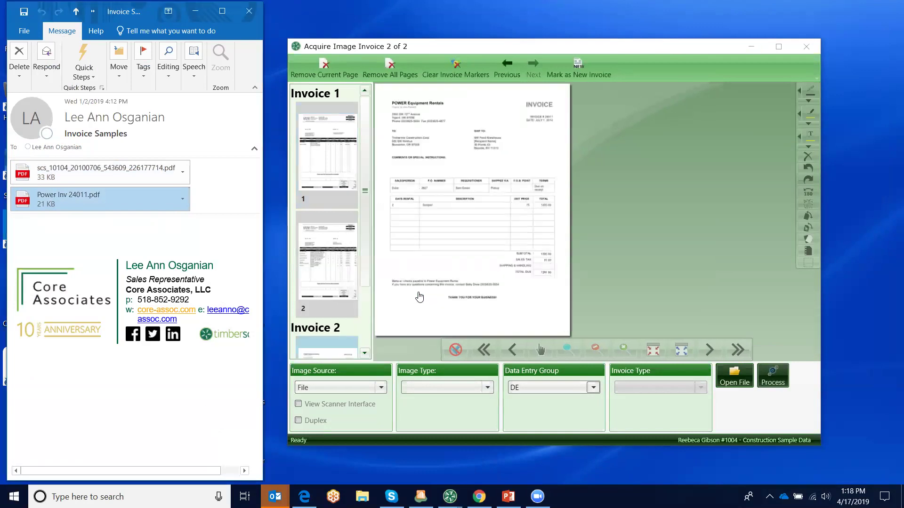
pyautogui.click(195, 10)
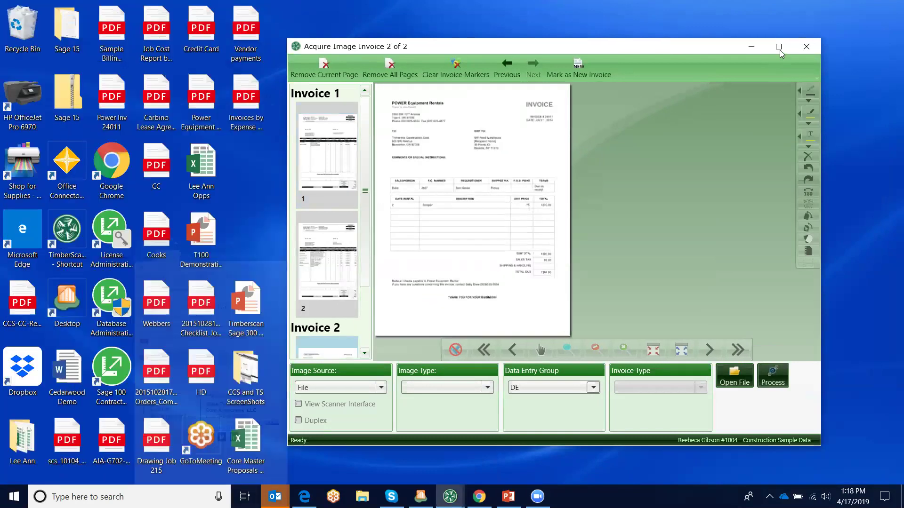
# Maximize the Acquire Images window and set the image type to Regular Invoices.
pyautogui.click(779, 46)
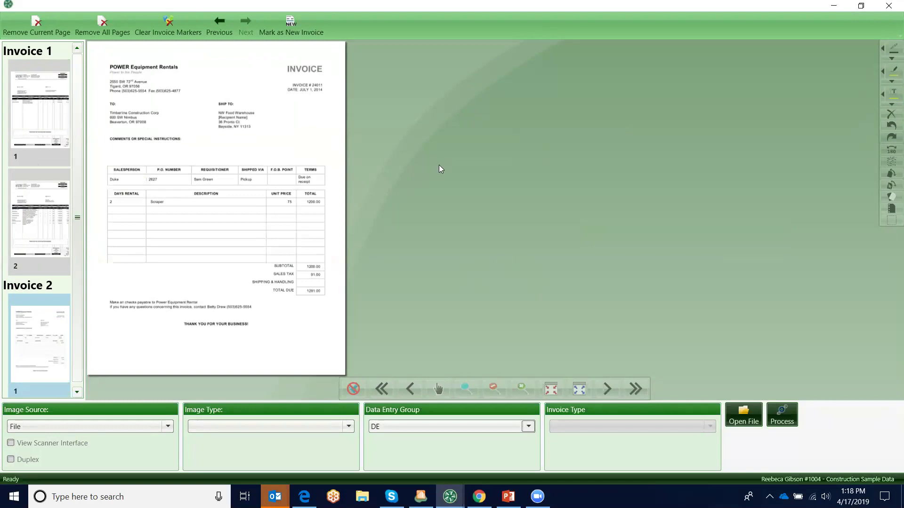
pyautogui.click(349, 427)
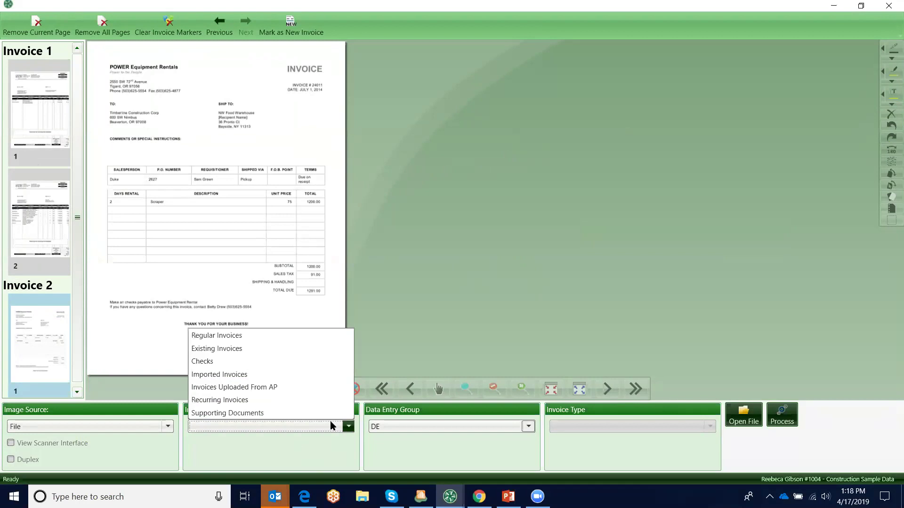
pyautogui.click(234, 336)
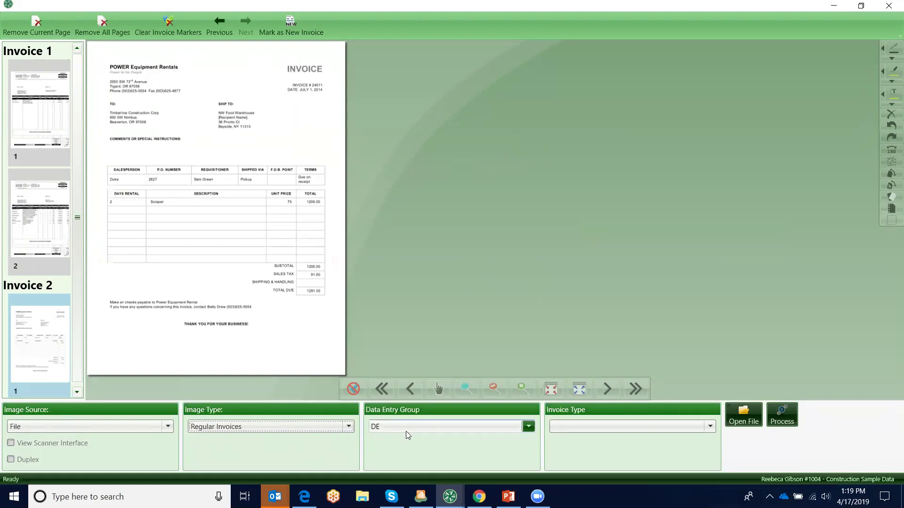
pyautogui.click(747, 422)
pyautogui.click(486, 294)
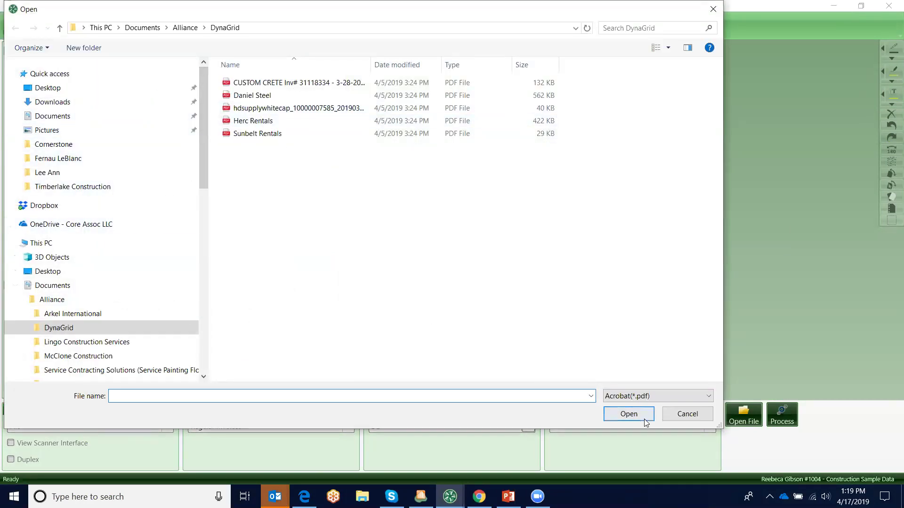
pyautogui.click(713, 9)
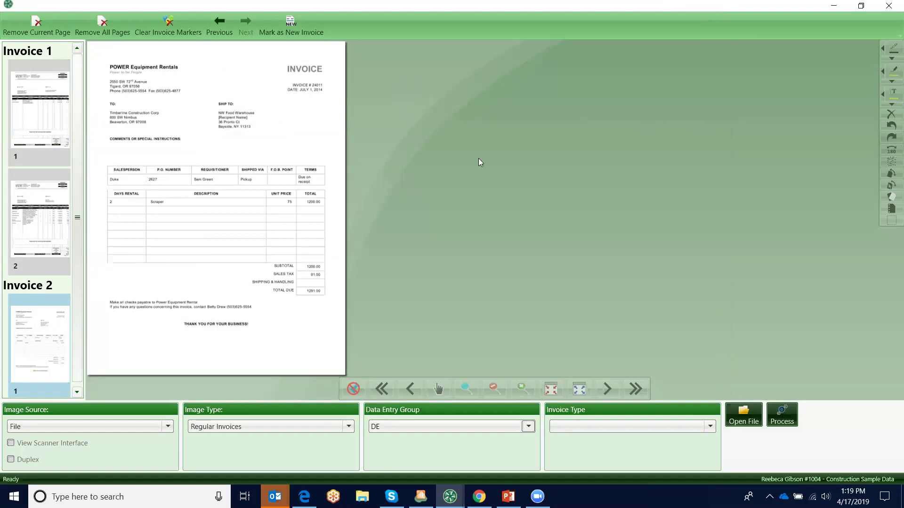
# Examine the POWER Equipment Rentals invoice up close and the first page of the SCS invoice.
pyautogui.click(522, 388)
pyautogui.click(524, 389)
pyautogui.click(522, 389)
pyautogui.click(522, 390)
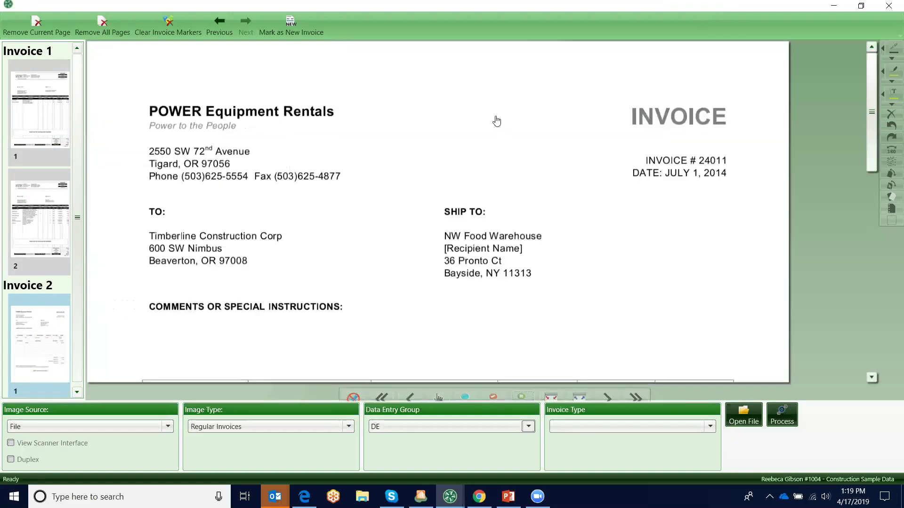
pyautogui.scroll(-5, 508, 197)
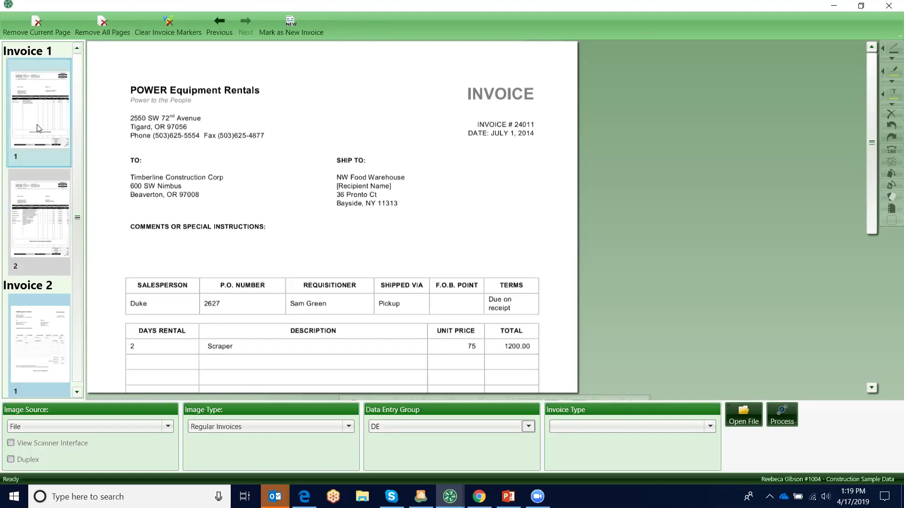
pyautogui.click(51, 122)
pyautogui.click(46, 123)
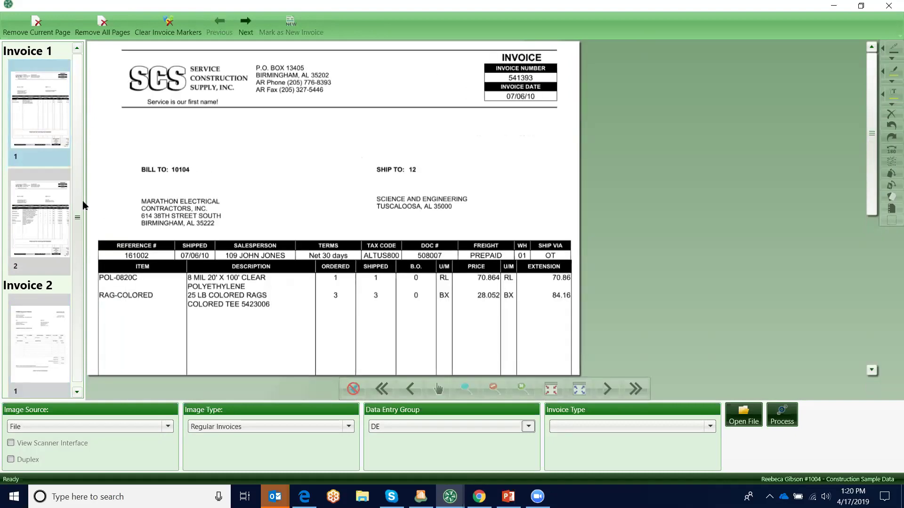
# Mark the second page of the SCS document as a new invoice.
pyautogui.click(33, 212)
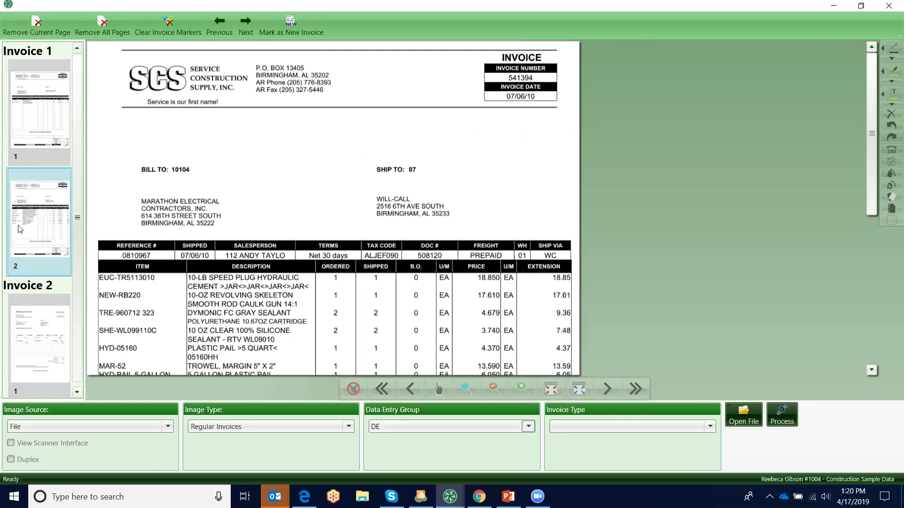
pyautogui.rightClick(30, 216)
pyautogui.click(82, 242)
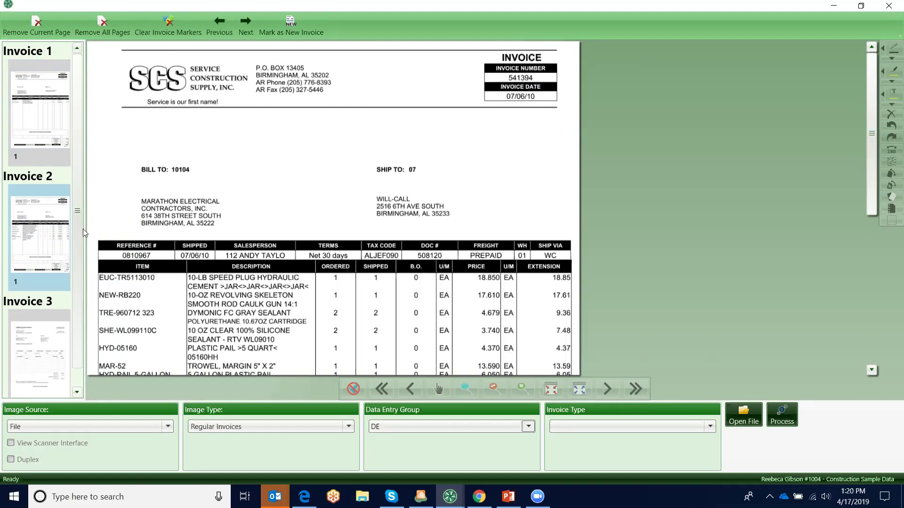
# Place a yellow text note over the Ship To area of the POWER Equipment Rentals invoice.
pyautogui.click(28, 360)
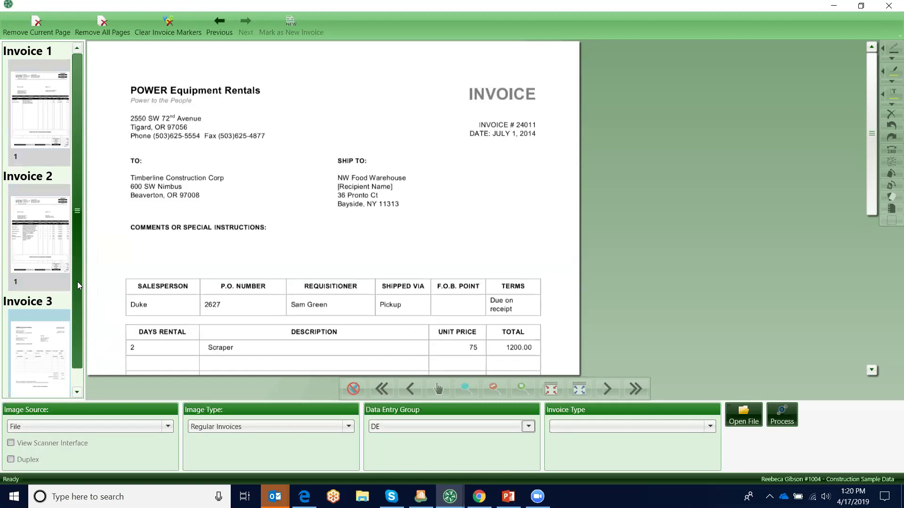
pyautogui.click(892, 93)
pyautogui.moveTo(287, 122); pyautogui.dragTo(463, 196)
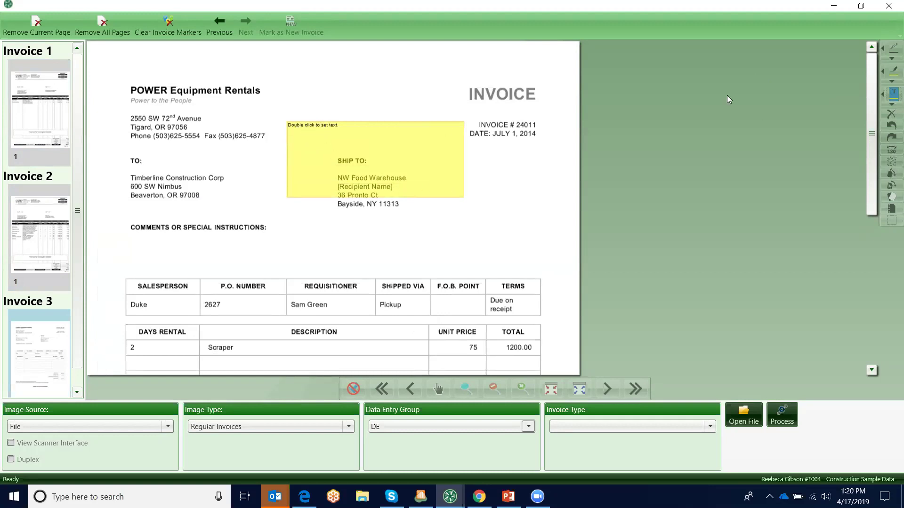
# Handwrite "NO way!" freehand in black across the Ship To and comments area of the POWER Equipment Rentals invoice.
pyautogui.click(891, 74)
pyautogui.moveTo(146, 267)
pyautogui.mouseDown()
pyautogui.moveTo(176, 265)
pyautogui.moveTo(174, 223)
pyautogui.mouseUp()
pyautogui.moveTo(193, 222)
pyautogui.mouseDown()
pyautogui.moveTo(186, 235)
pyautogui.moveTo(194, 221)
pyautogui.mouseUp()
pyautogui.moveTo(247, 213)
pyautogui.mouseDown()
pyautogui.moveTo(278, 228)
pyautogui.moveTo(297, 194)
pyautogui.moveTo(335, 210)
pyautogui.moveTo(359, 192)
pyautogui.moveTo(358, 212)
pyautogui.mouseUp()
pyautogui.moveTo(370, 130); pyautogui.dragTo(419, 189)
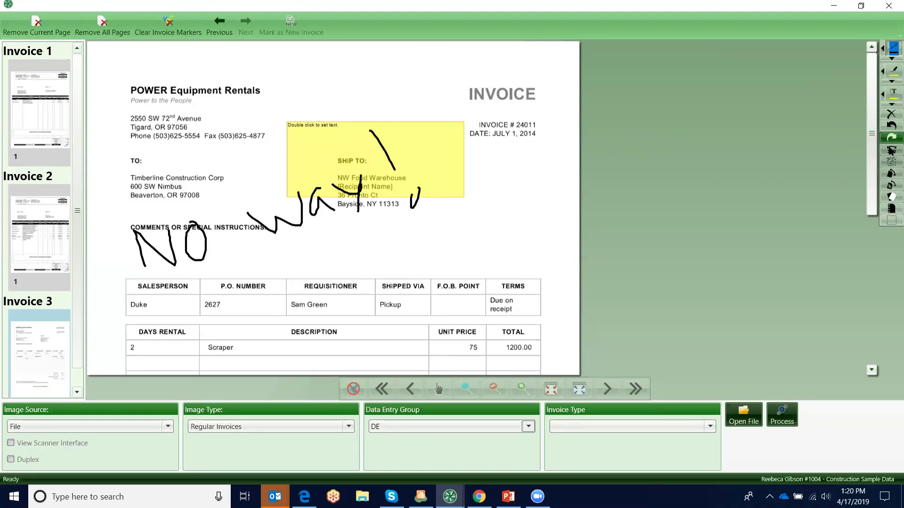
pyautogui.click(890, 183)
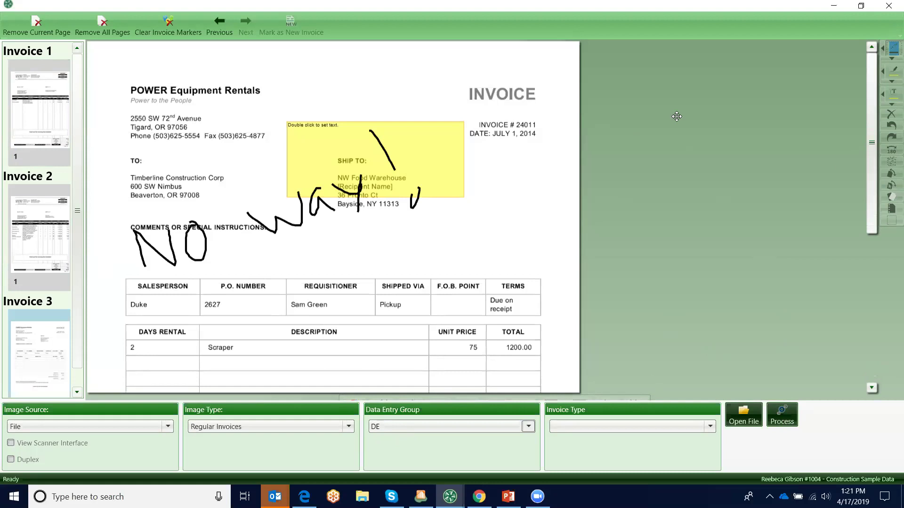
# Close Acquire Images, discarding the loaded invoices, and hide the dashboard in the maximized main window.
pyautogui.click(888, 6)
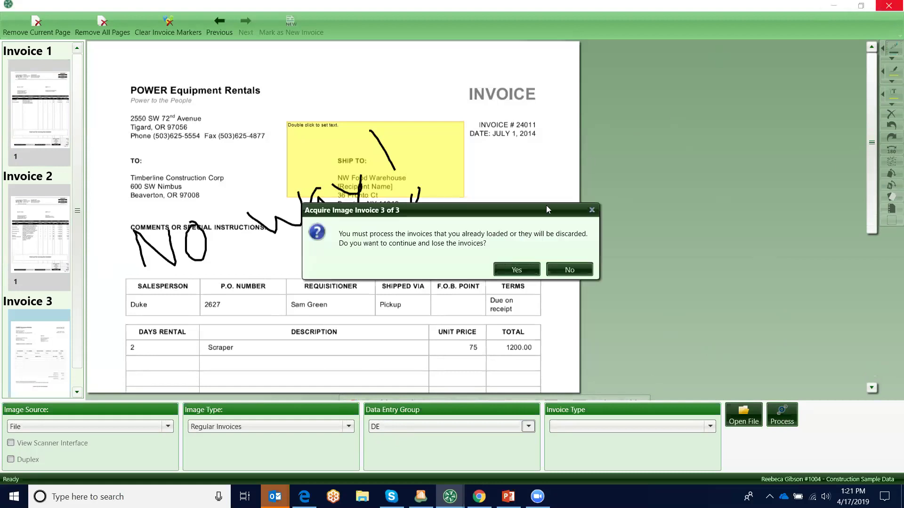
pyautogui.click(517, 270)
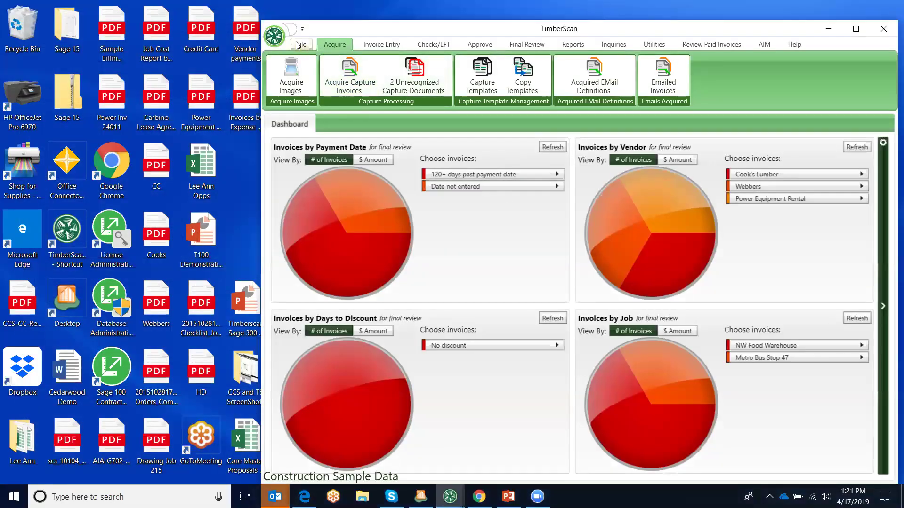
pyautogui.click(301, 45)
pyautogui.click(648, 78)
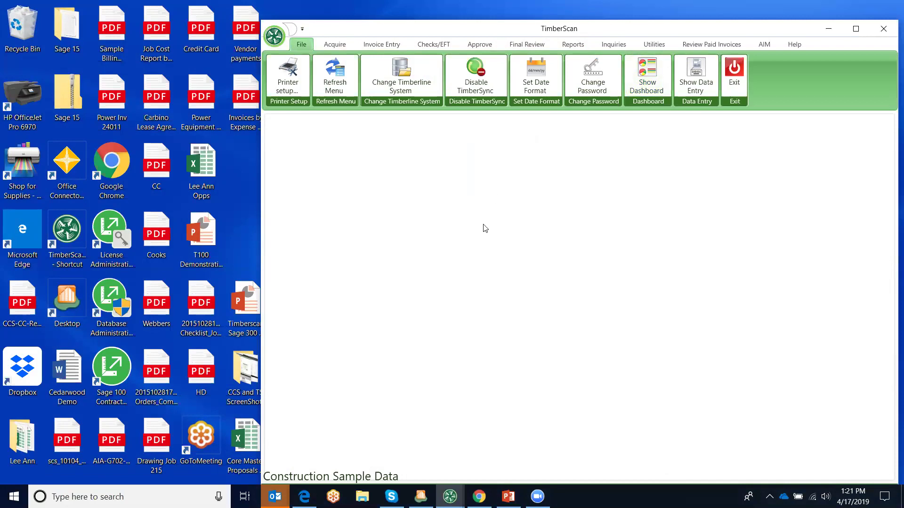
pyautogui.click(856, 28)
# Open the HD Supply capture template with its HD Office Supplies profile.
pyautogui.click(73, 21)
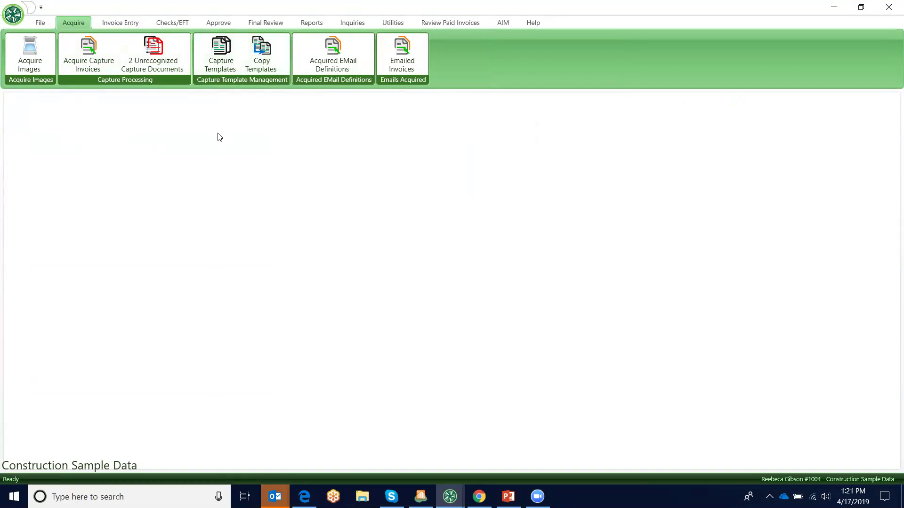
pyautogui.click(221, 52)
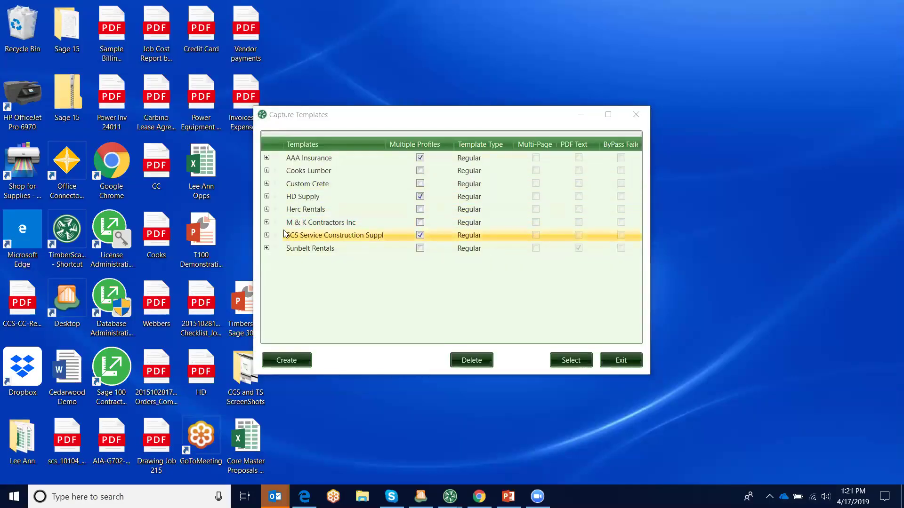
pyautogui.click(267, 196)
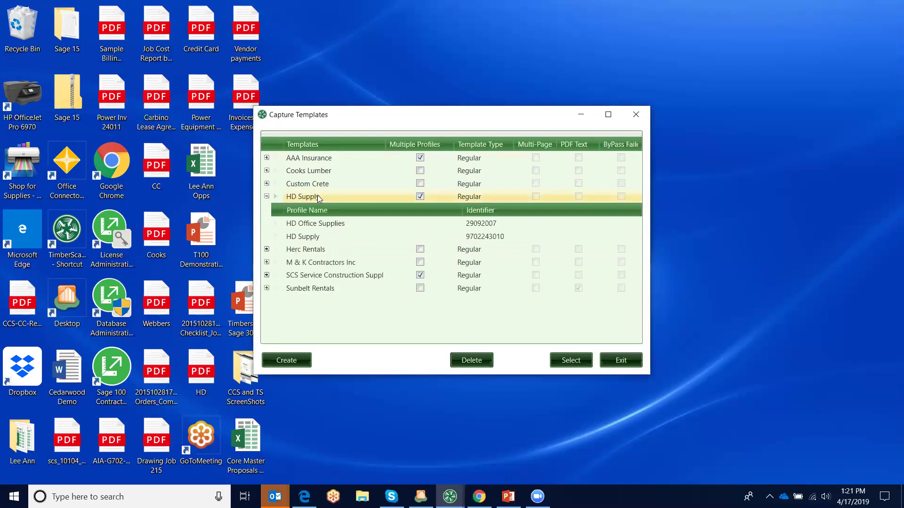
pyautogui.click(310, 225)
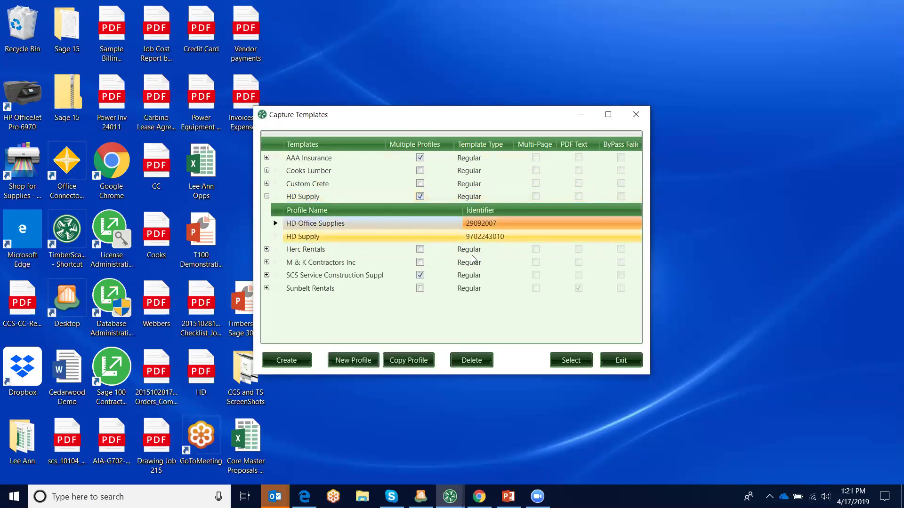
pyautogui.click(562, 359)
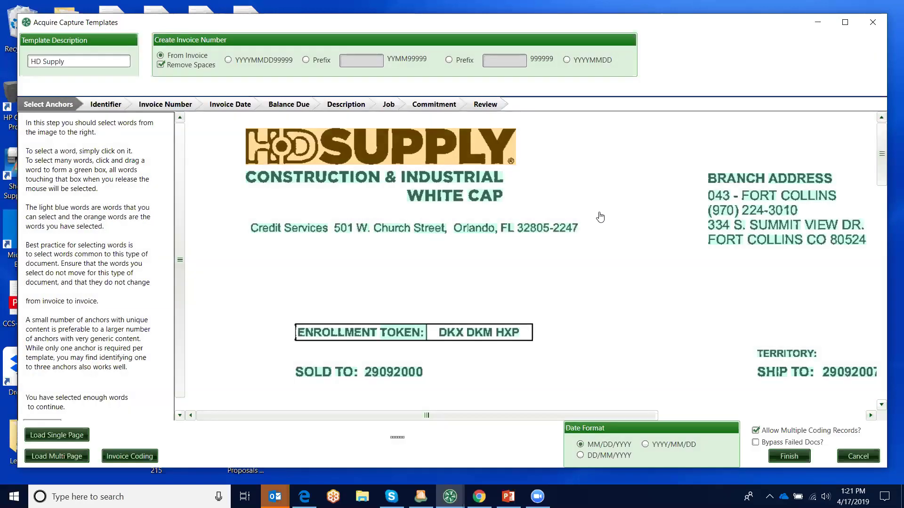
# Review the HD Supply template's anchors and the areas defined for the invoice number and invoice date.
pyautogui.scroll(-4, 601, 217)
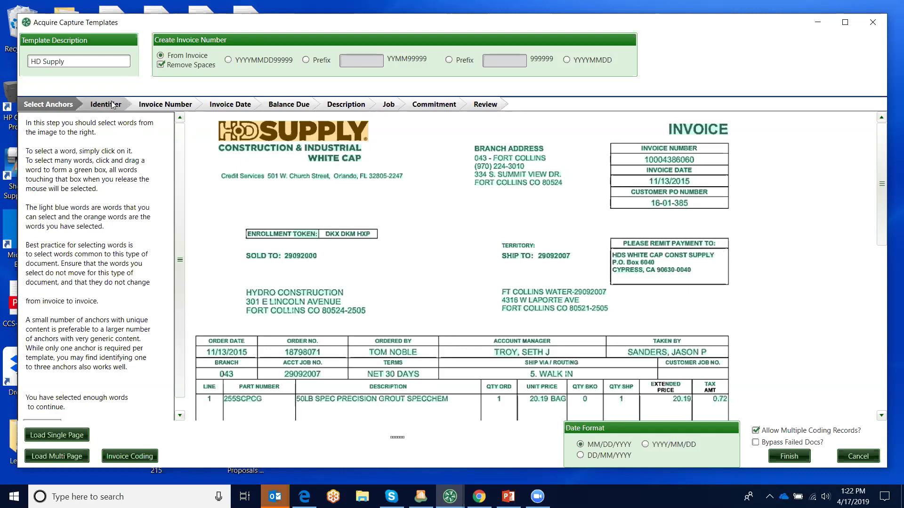
pyautogui.click(163, 103)
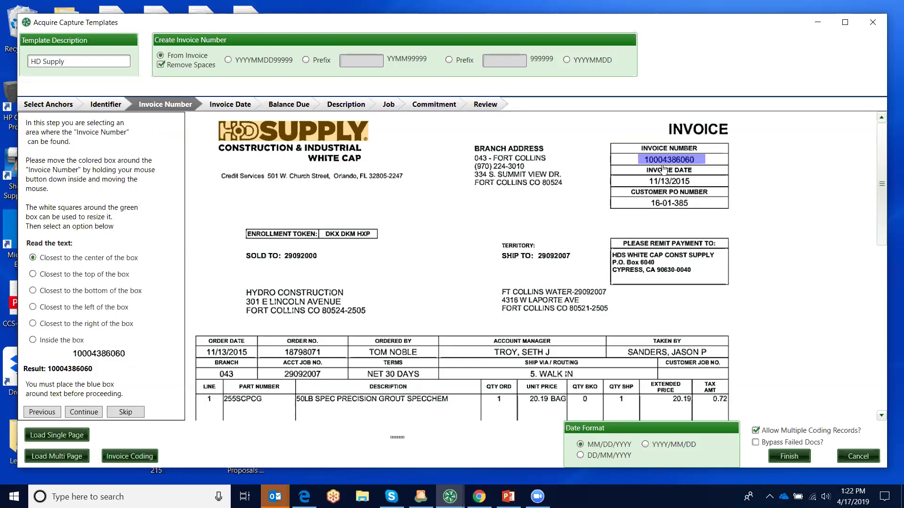
pyautogui.moveTo(668, 161)
pyautogui.mouseDown()
pyautogui.moveTo(444, 210)
pyautogui.moveTo(437, 224)
pyautogui.moveTo(426, 218)
pyautogui.moveTo(668, 163)
pyautogui.moveTo(656, 160)
pyautogui.mouseUp()
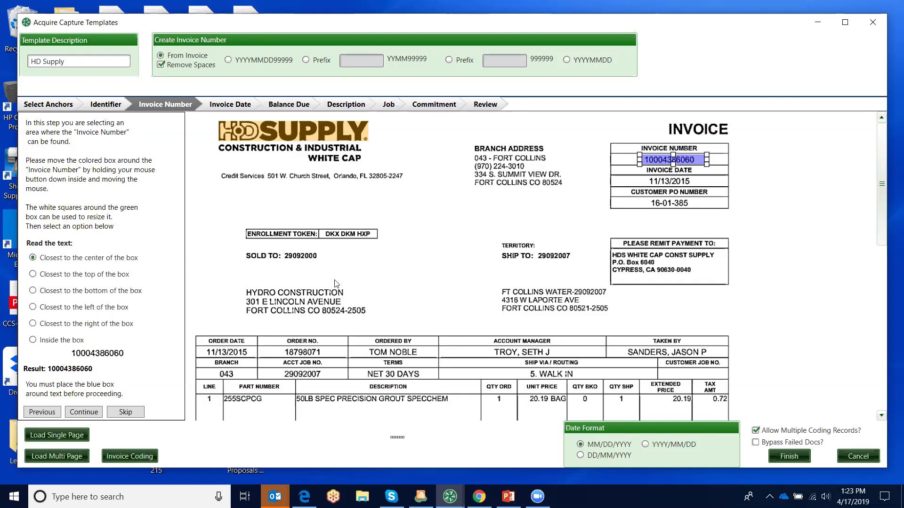
pyautogui.click(229, 106)
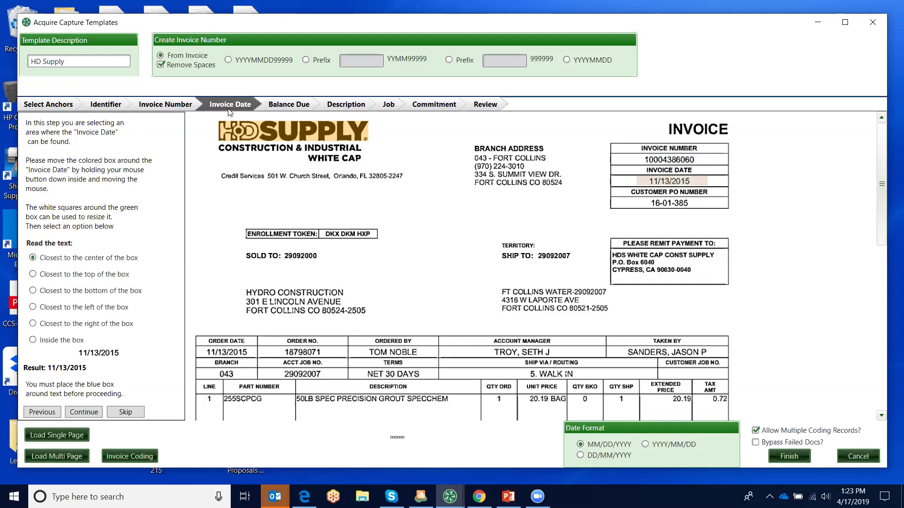
# Examine the areas the HD Supply template uses to read the invoice date and the balance due.
pyautogui.moveTo(659, 184)
pyautogui.mouseDown()
pyautogui.moveTo(440, 237)
pyautogui.moveTo(637, 178)
pyautogui.moveTo(651, 181)
pyautogui.mouseUp()
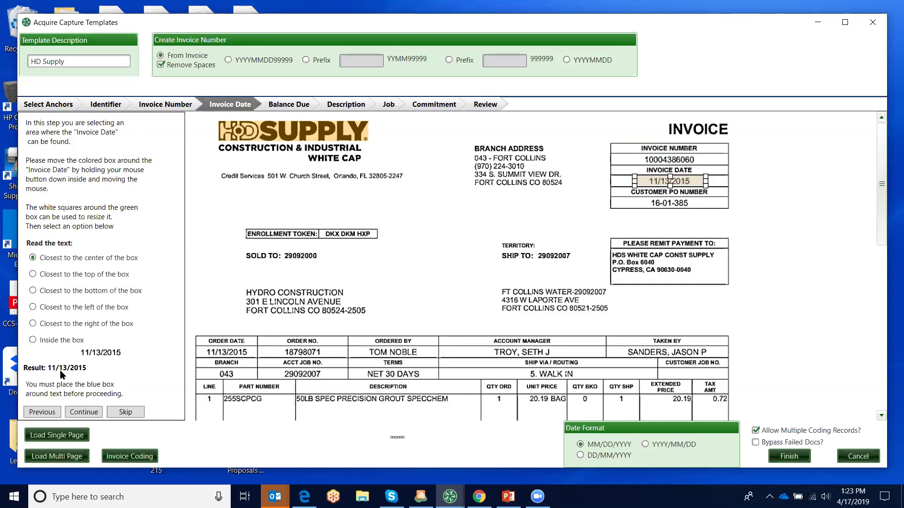
pyautogui.click(289, 105)
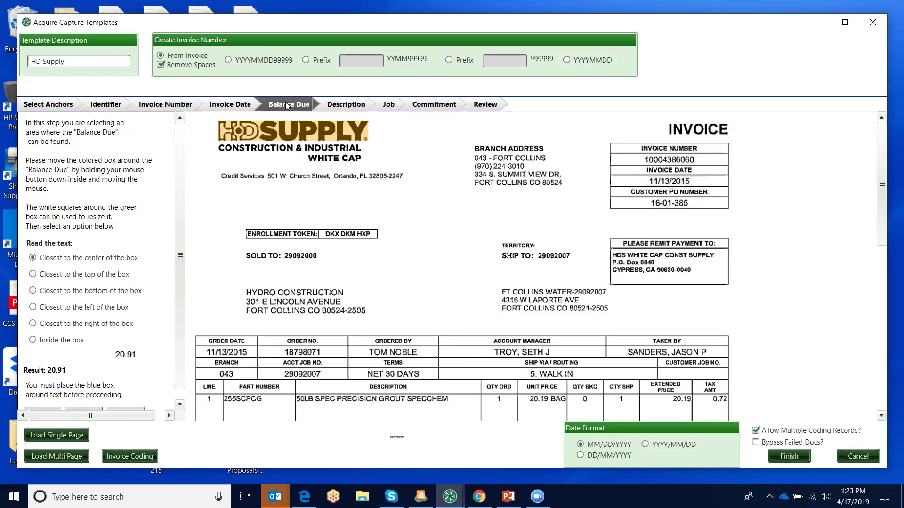
pyautogui.moveTo(881, 153); pyautogui.dragTo(885, 300)
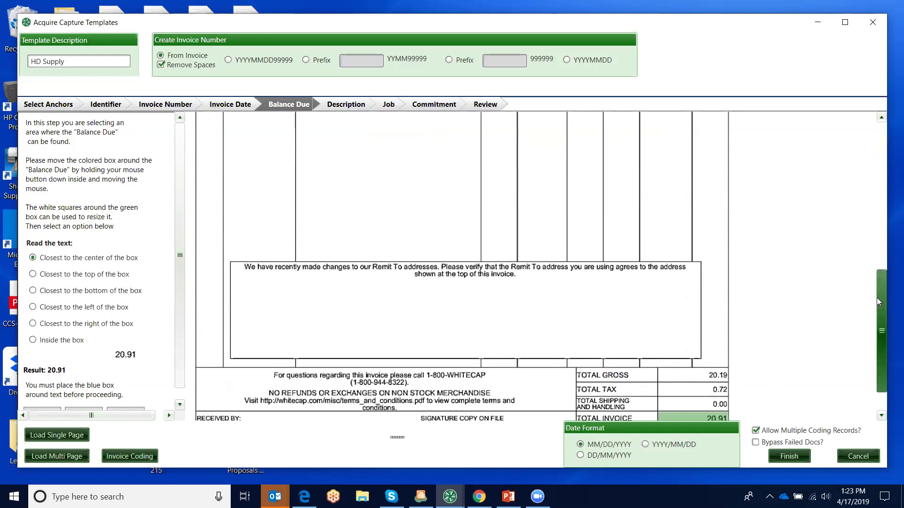
pyautogui.scroll(-2, 877, 298)
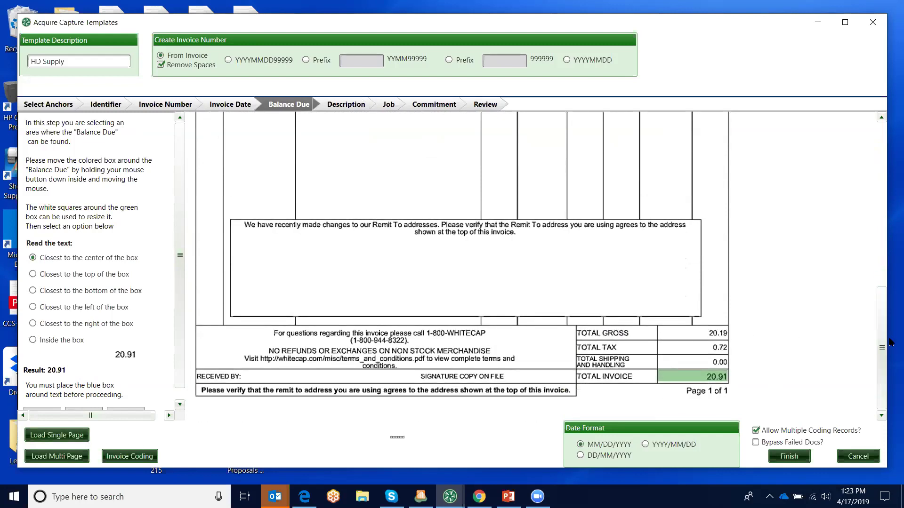
pyautogui.moveTo(877, 375); pyautogui.dragTo(877, 212)
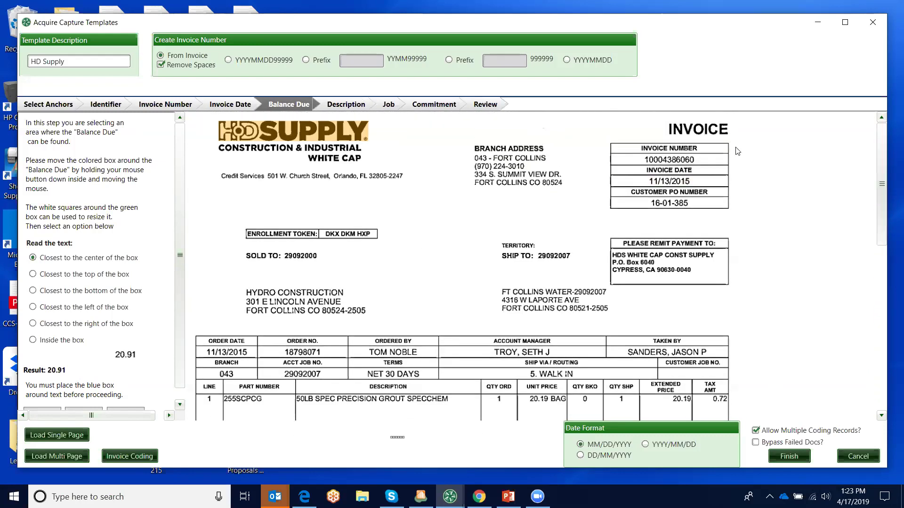
# Review the template's description, job and commitment areas and the summary of captured field values.
pyautogui.click(346, 105)
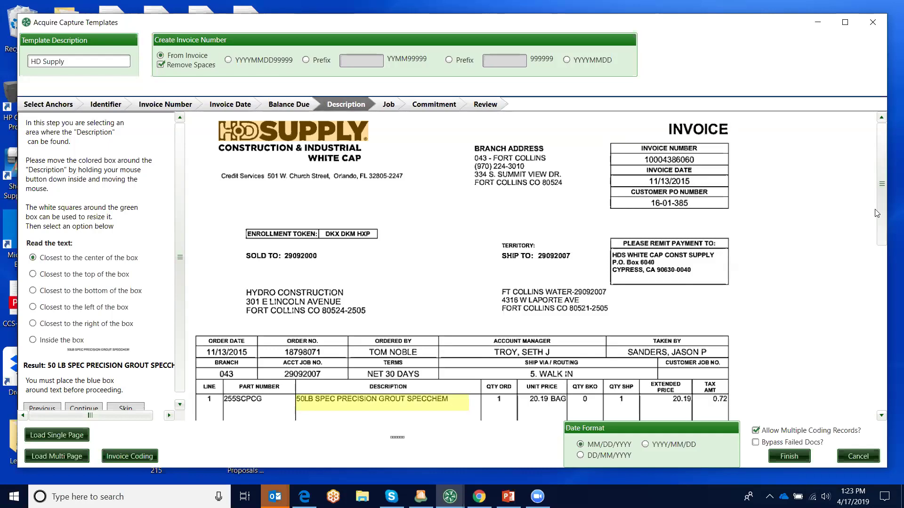
pyautogui.moveTo(878, 214); pyautogui.dragTo(879, 242)
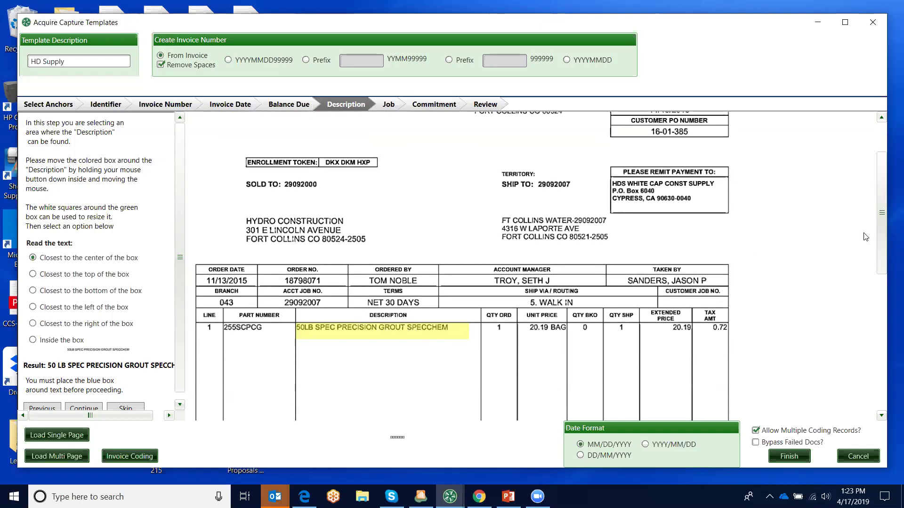
pyautogui.scroll(3, 882, 248)
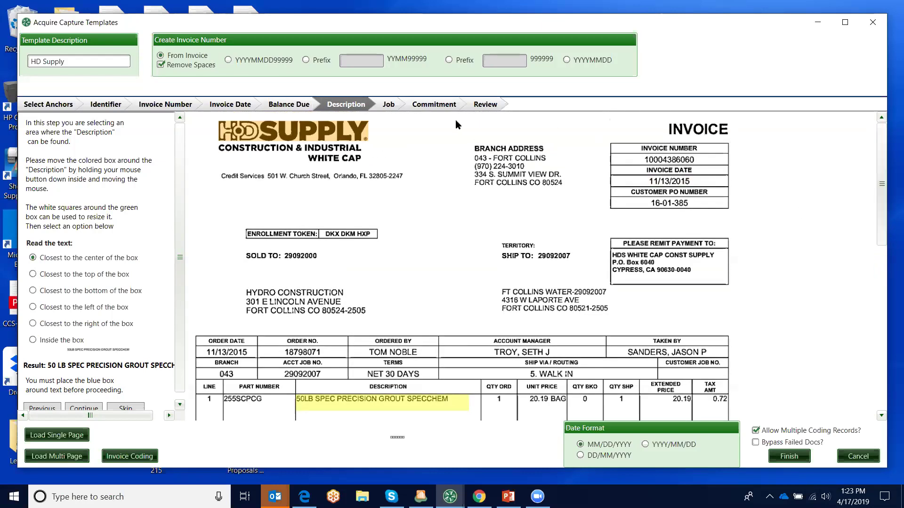
pyautogui.click(388, 105)
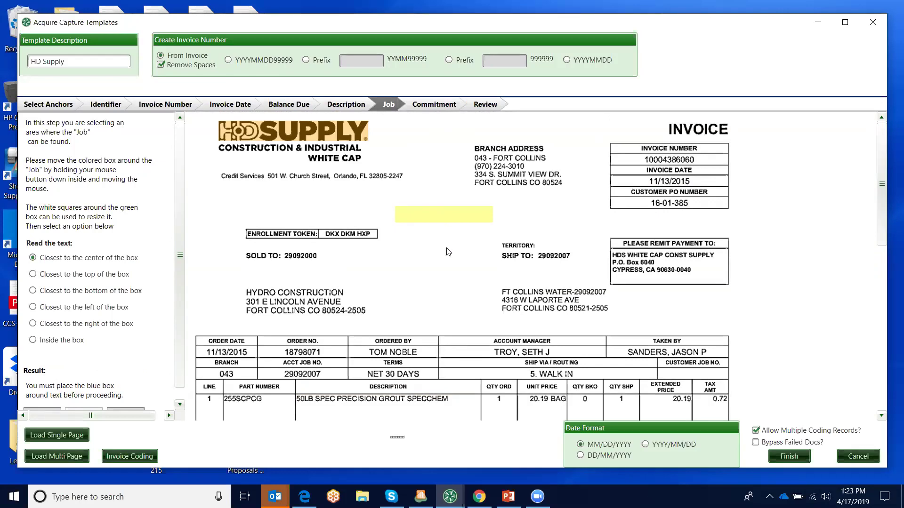
pyautogui.click(436, 107)
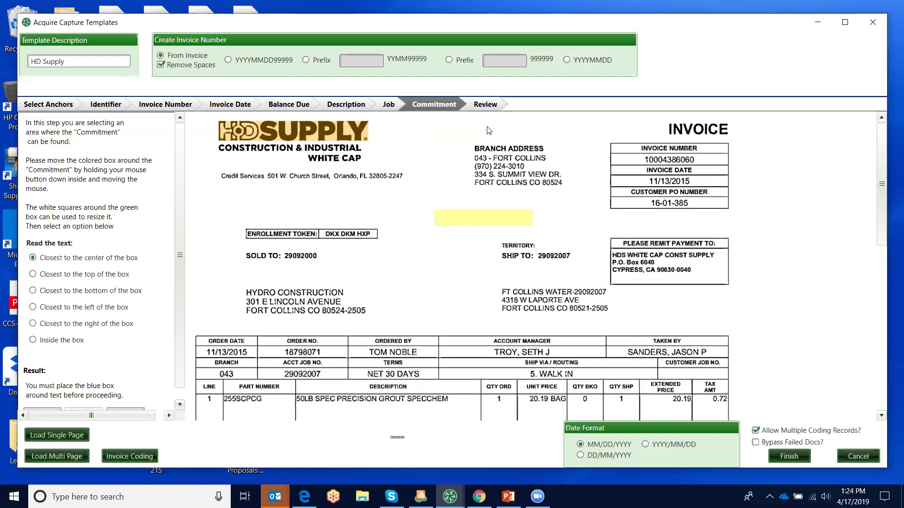
pyautogui.click(485, 104)
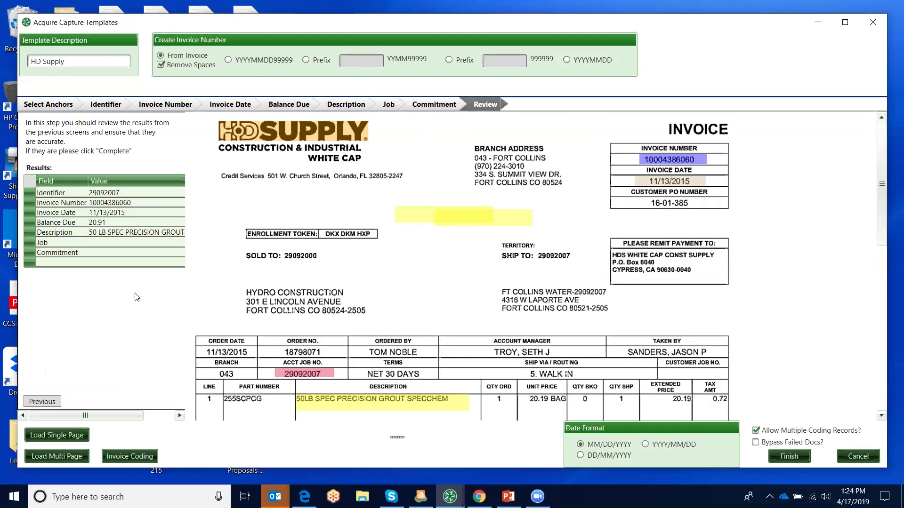
# Inspect the template's identifier area and its HD Office Supplies coding profile, including the available vendors, and close the profile without changes.
pyautogui.click(108, 104)
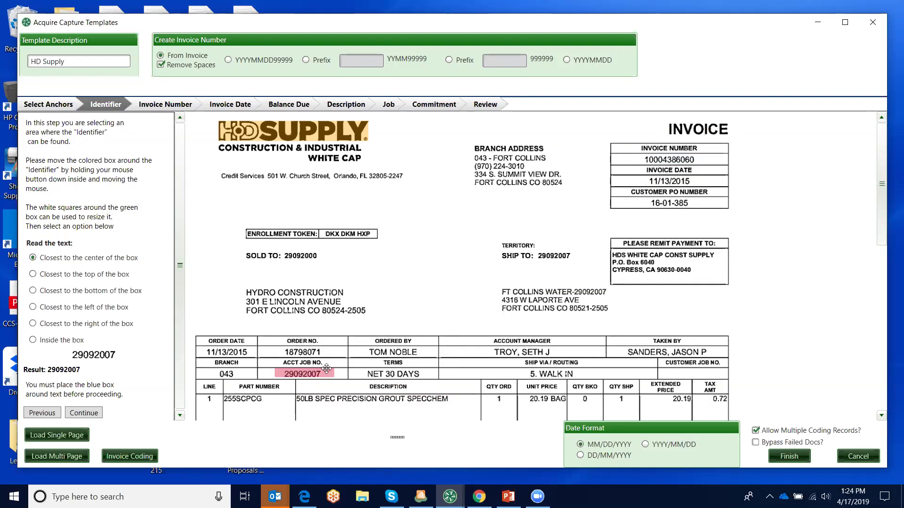
pyautogui.click(122, 457)
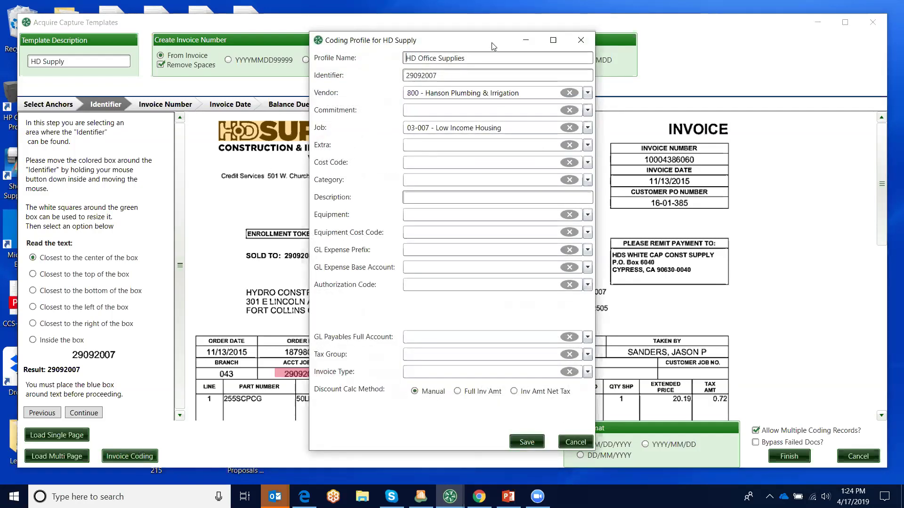
pyautogui.moveTo(492, 42); pyautogui.dragTo(687, 37)
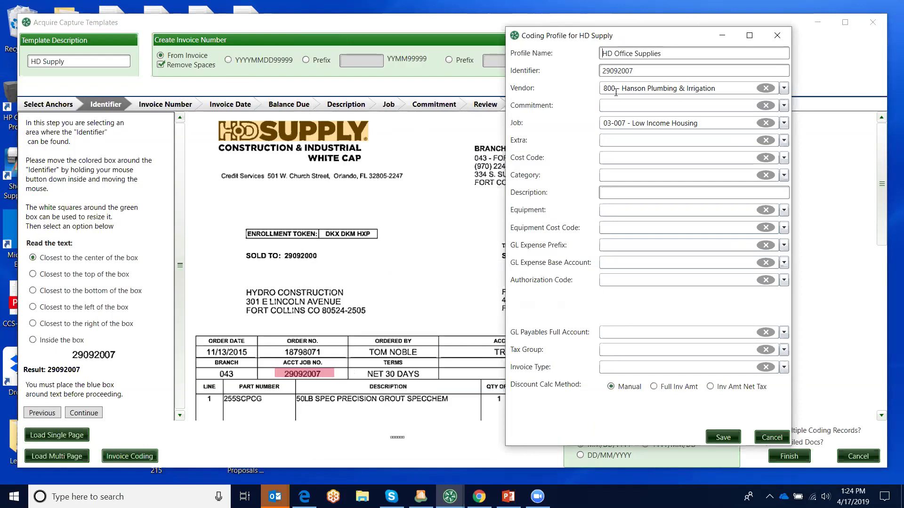
pyautogui.click(784, 89)
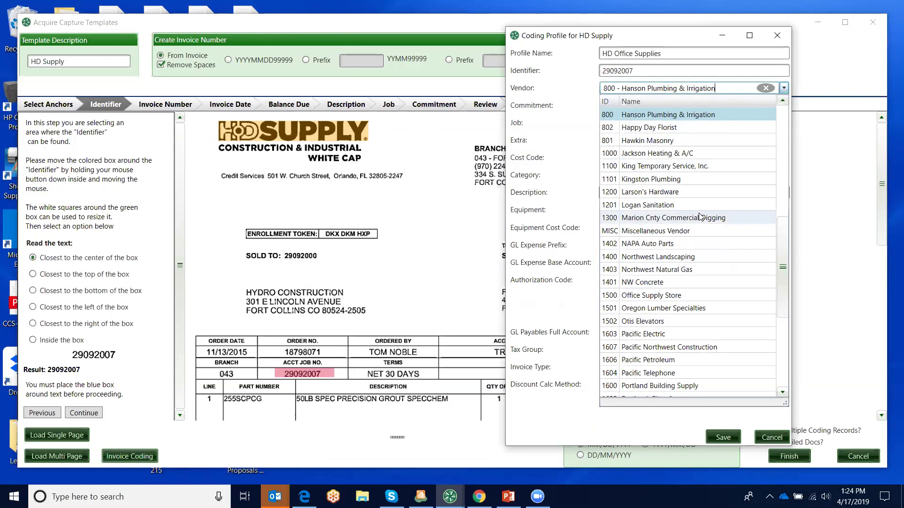
pyautogui.click(784, 88)
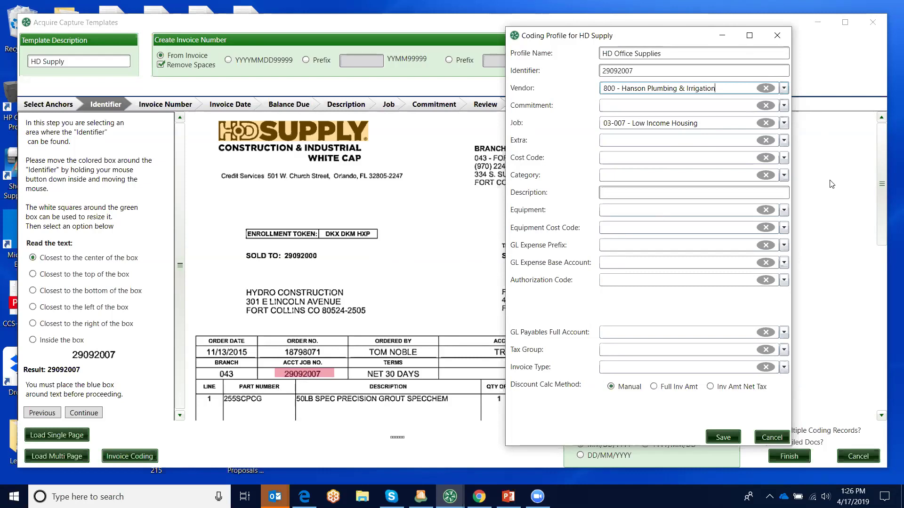
pyautogui.click(777, 35)
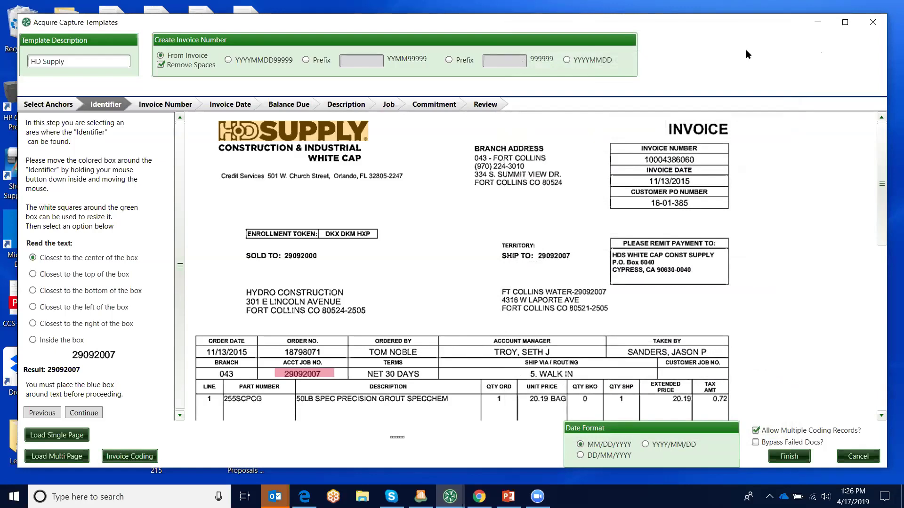
# Close the capture templates and open all primary invoices from the current folder for entry, with the first invoice image enlarged.
pyautogui.click(871, 23)
pyautogui.click(637, 114)
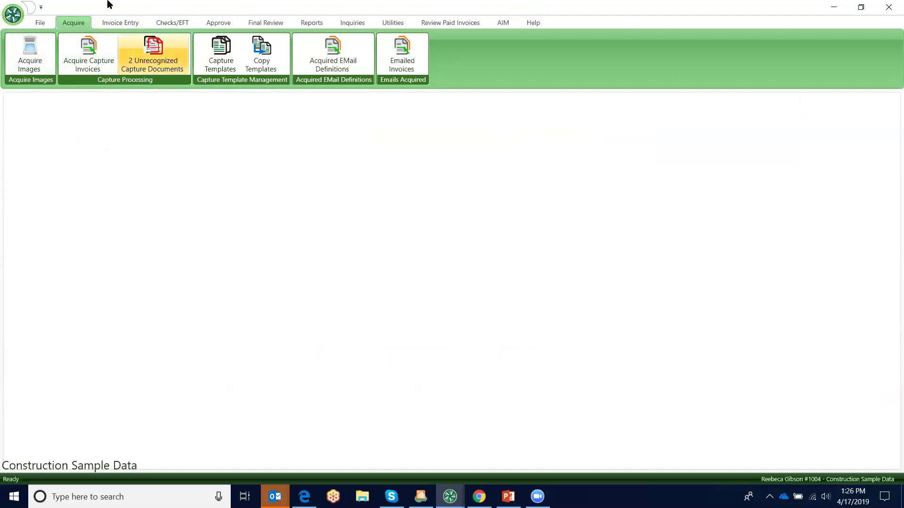
pyautogui.click(110, 23)
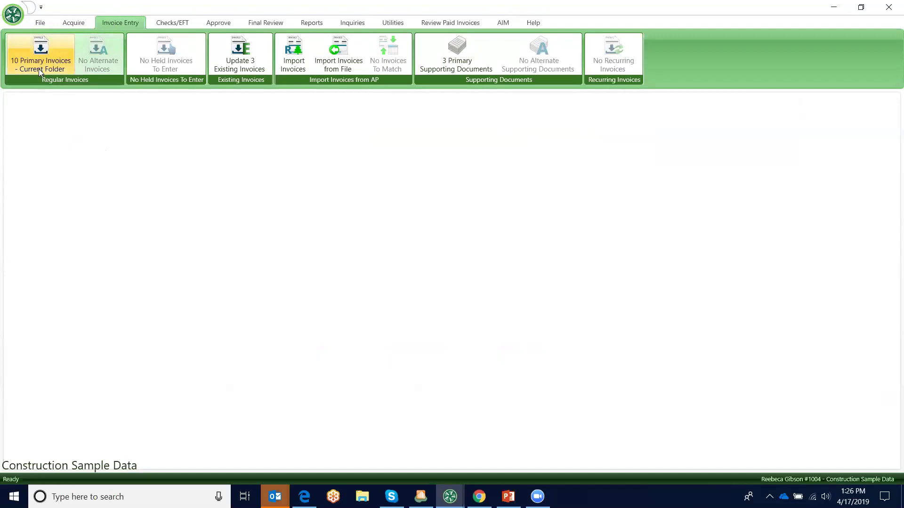
pyautogui.click(41, 47)
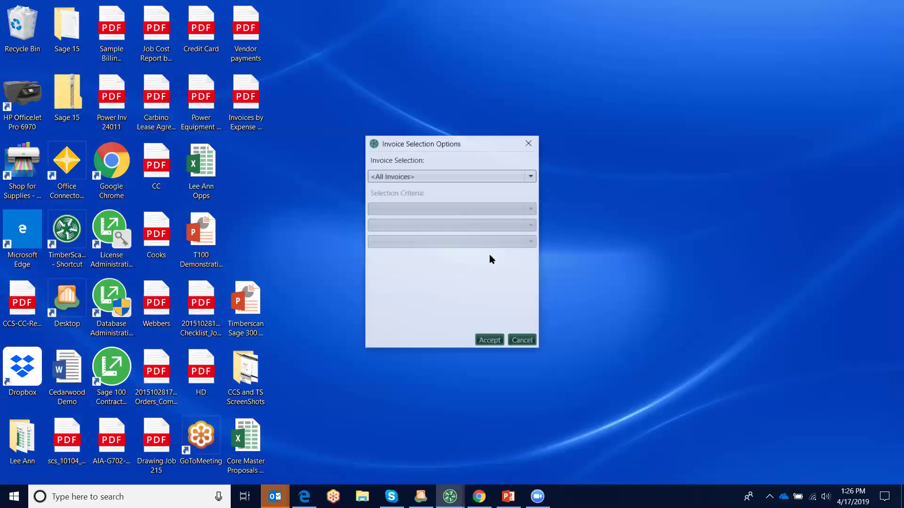
pyautogui.click(489, 341)
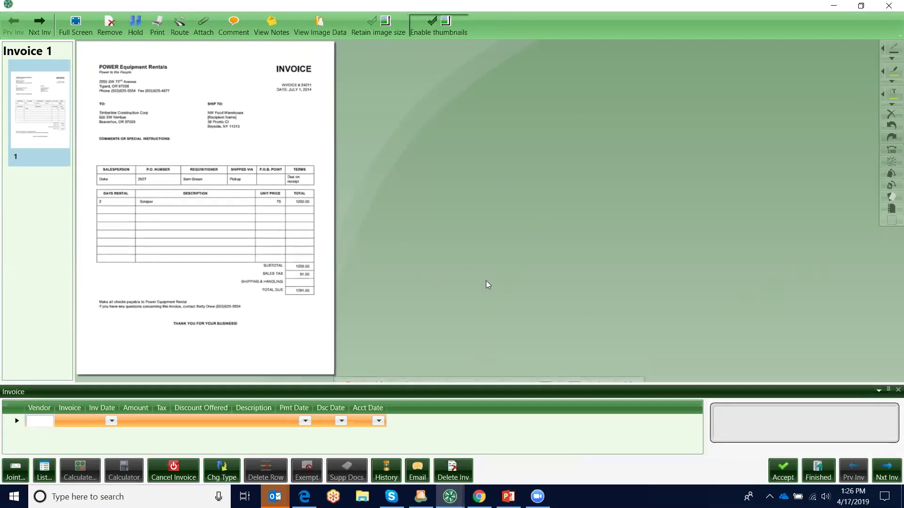
pyautogui.scroll(3, 497, 284)
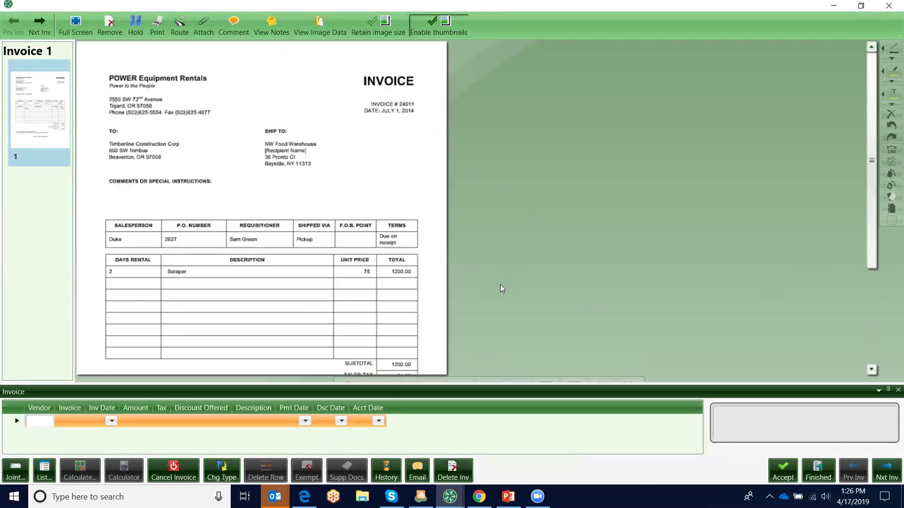
pyautogui.scroll(1, 501, 286)
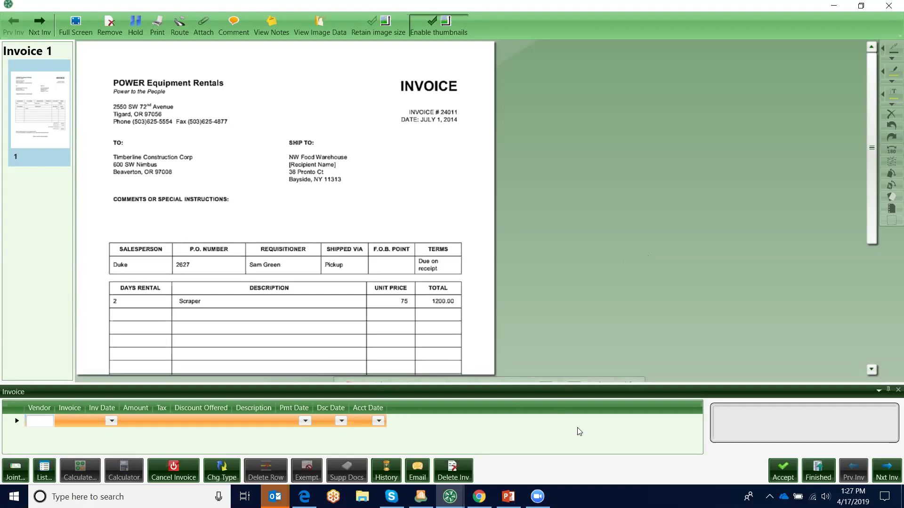
# Dock the Invoice entry panel above the invoice image and dismiss the required-vendor warnings.
pyautogui.click(14, 396)
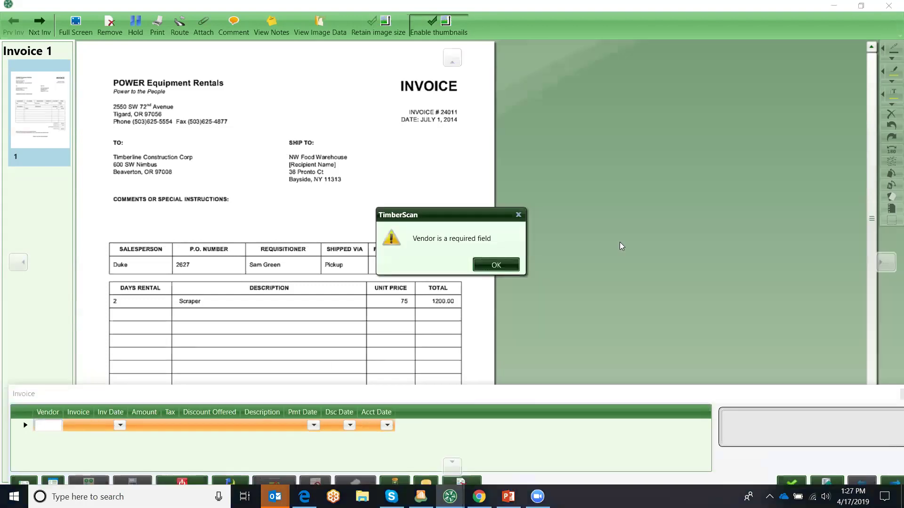
pyautogui.click(496, 264)
pyautogui.moveTo(72, 394); pyautogui.dragTo(458, 241)
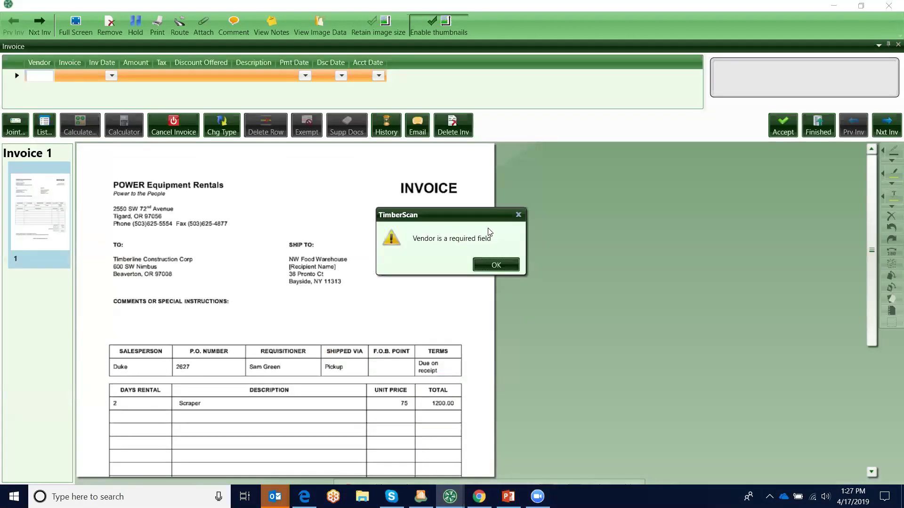
pyautogui.click(492, 267)
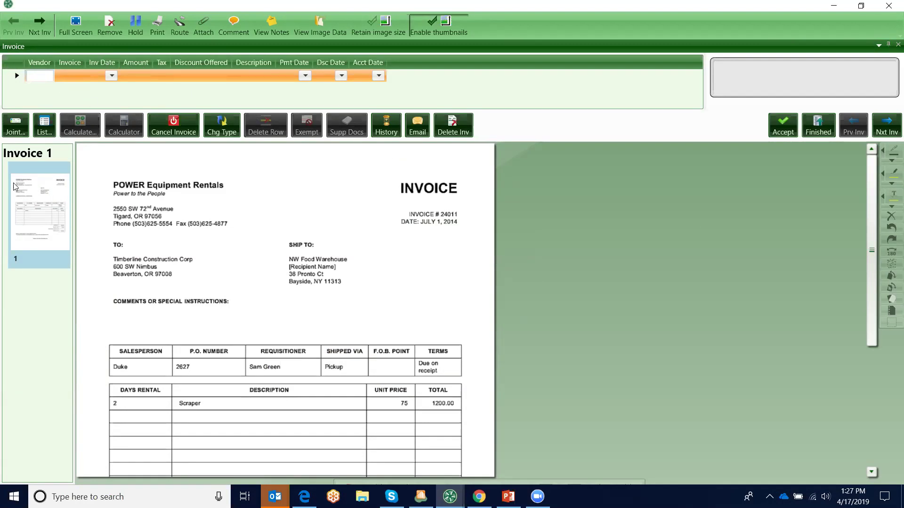
# Undock the Invoice entry panel, try a taller size beside the invoice, and place it floating below the invoice image.
pyautogui.moveTo(13, 47); pyautogui.dragTo(497, 201)
pyautogui.click(496, 265)
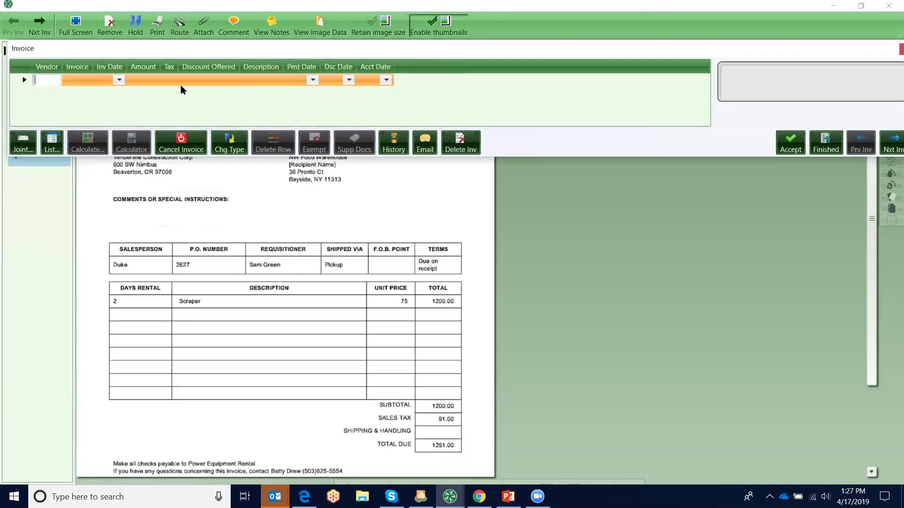
pyautogui.moveTo(314, 81); pyautogui.dragTo(555, 170)
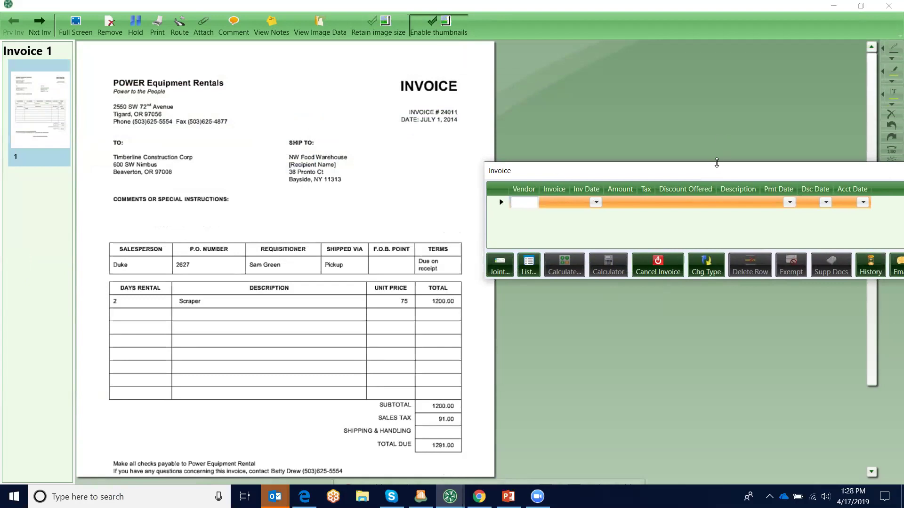
pyautogui.moveTo(716, 162); pyautogui.dragTo(716, 51)
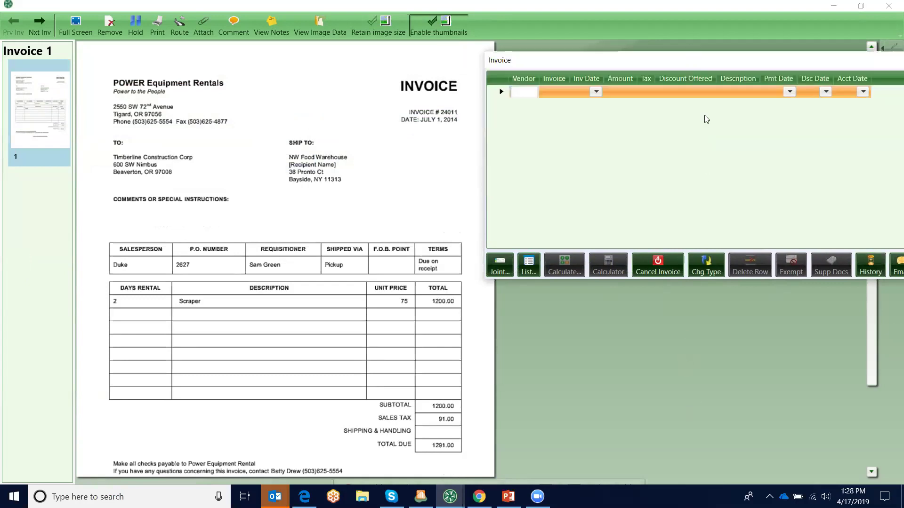
pyautogui.moveTo(716, 52); pyautogui.dragTo(716, 156)
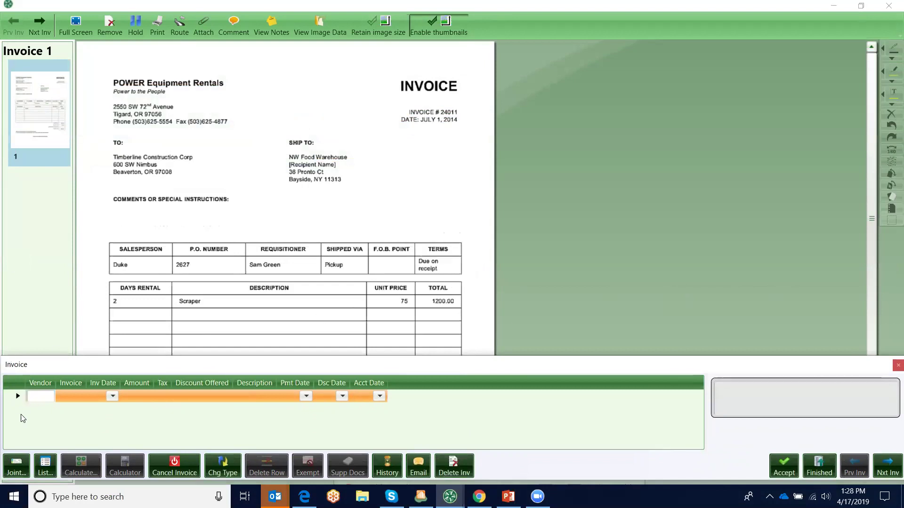
# Look up vendors with names containing "power", assign Power Equipment Rental to the invoice, and dismiss the compliance warning.
pyautogui.click(33, 400)
pyautogui.click(47, 467)
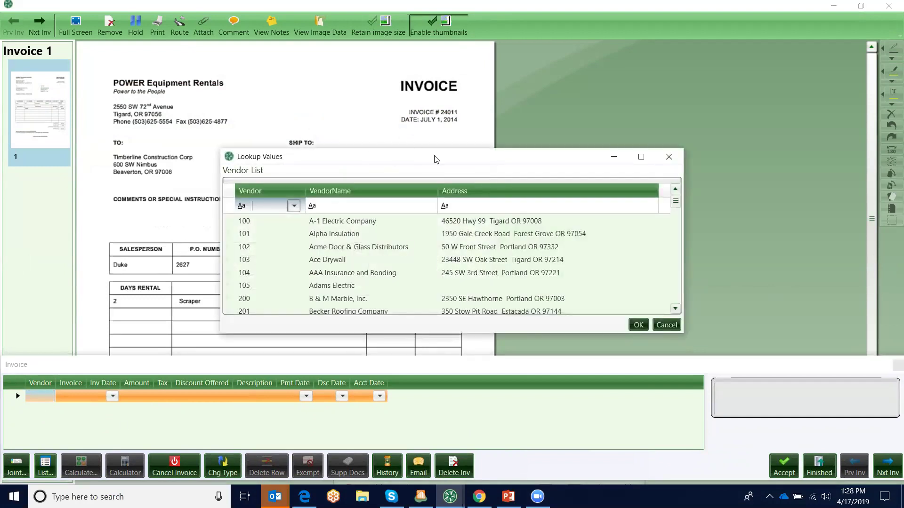
pyautogui.moveTo(436, 159); pyautogui.dragTo(499, 149)
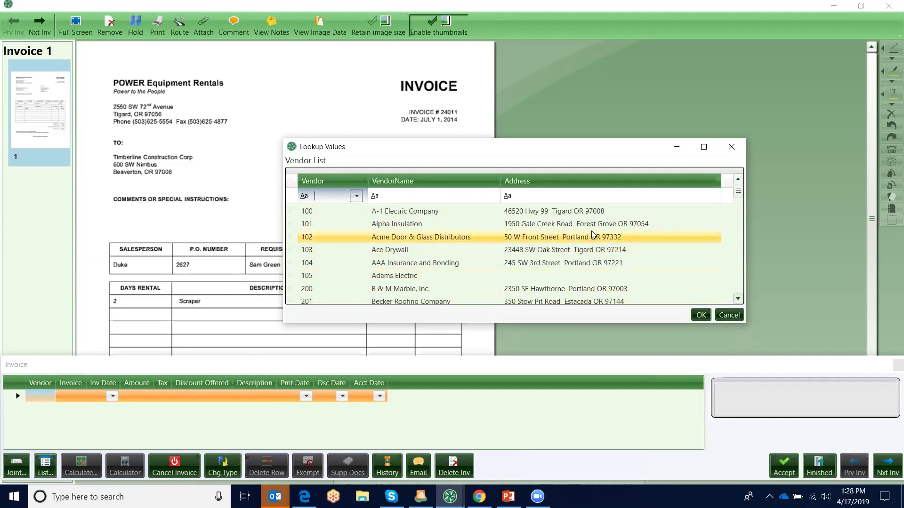
pyautogui.click(394, 195)
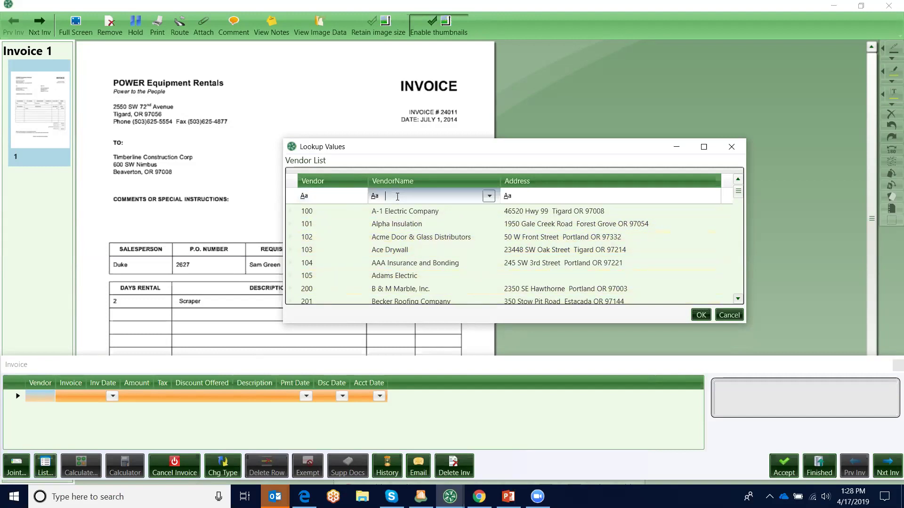
pyautogui.write('power')
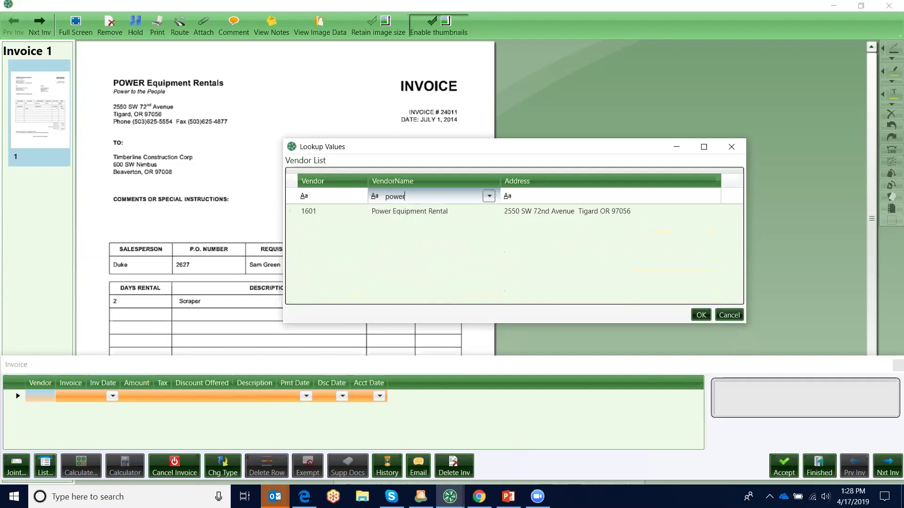
pyautogui.click(409, 212)
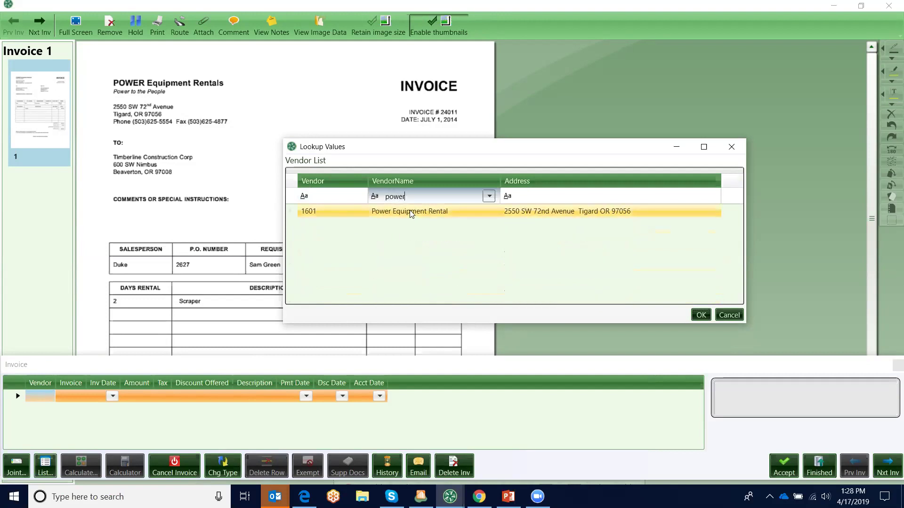
pyautogui.click(701, 315)
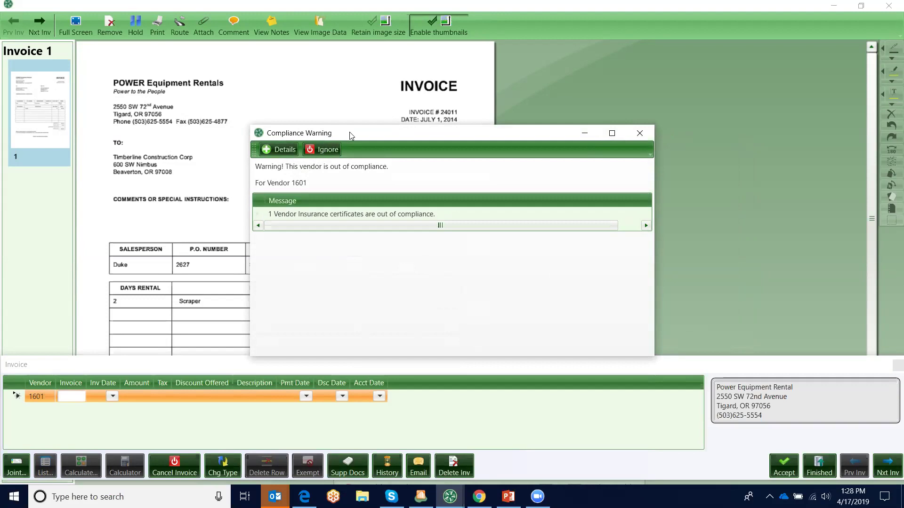
pyautogui.click(640, 136)
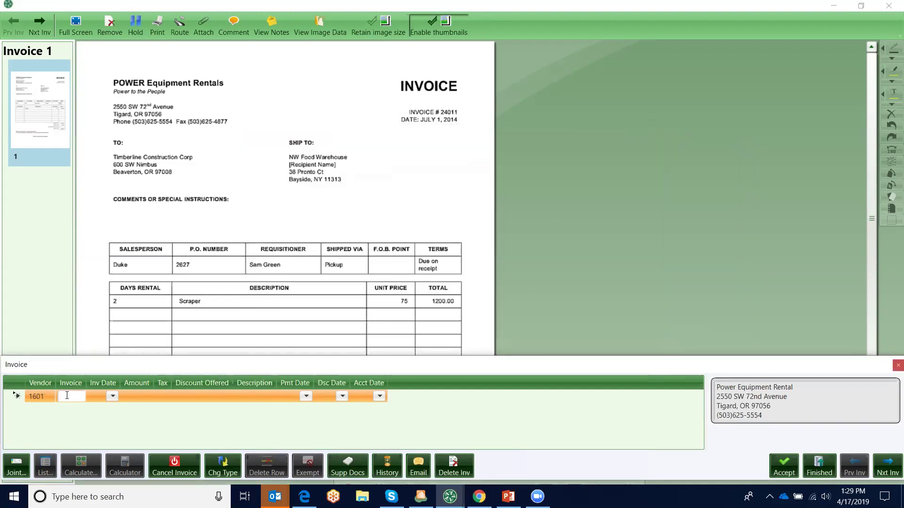
# Try 24011 as the invoice number and close the duplicate invoice warning without choosing an action.
pyautogui.write('24011')
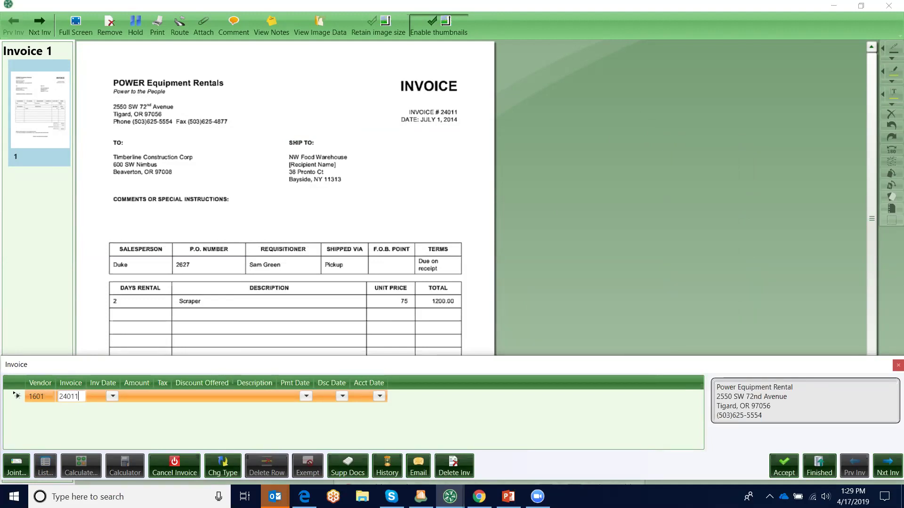
pyautogui.press('Tab')
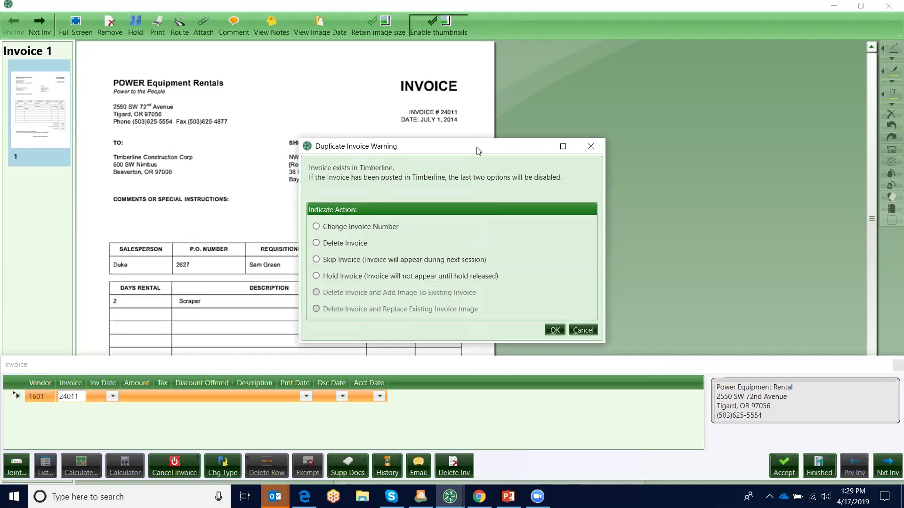
pyautogui.moveTo(478, 149); pyautogui.dragTo(506, 138)
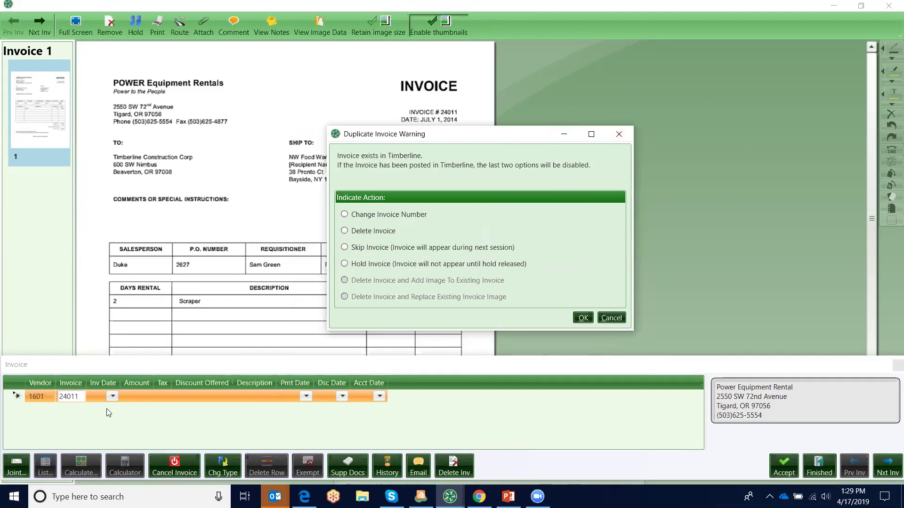
pyautogui.click(619, 135)
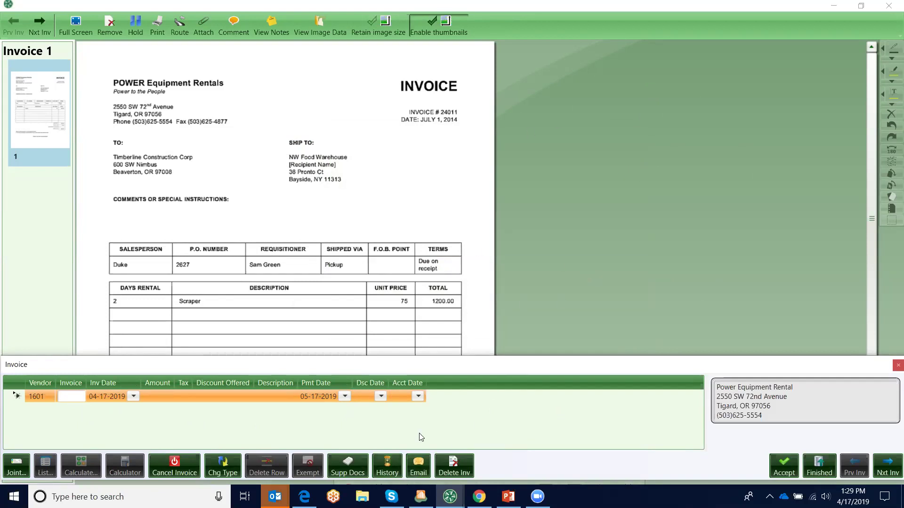
# Open the vendor's invoice history in a maximized window and select invoice 24011 in the list.
pyautogui.click(386, 464)
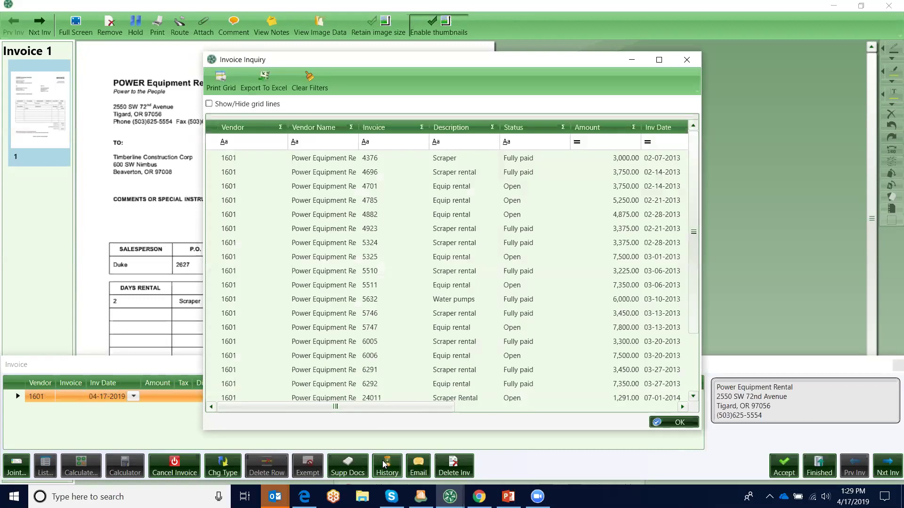
pyautogui.click(659, 60)
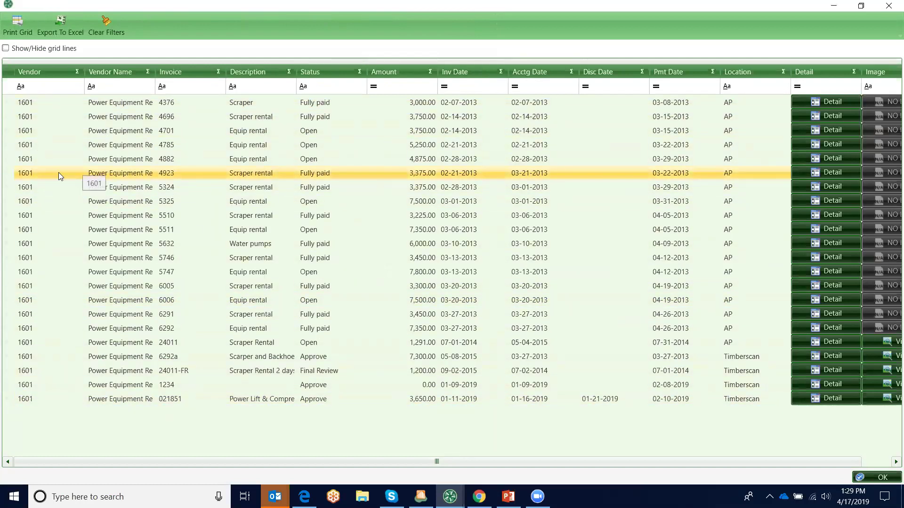
pyautogui.click(184, 86)
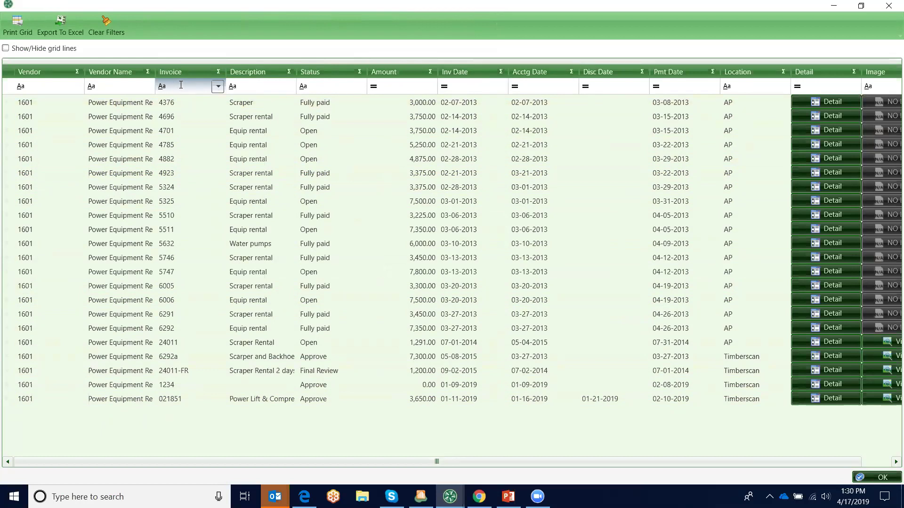
pyautogui.click(109, 342)
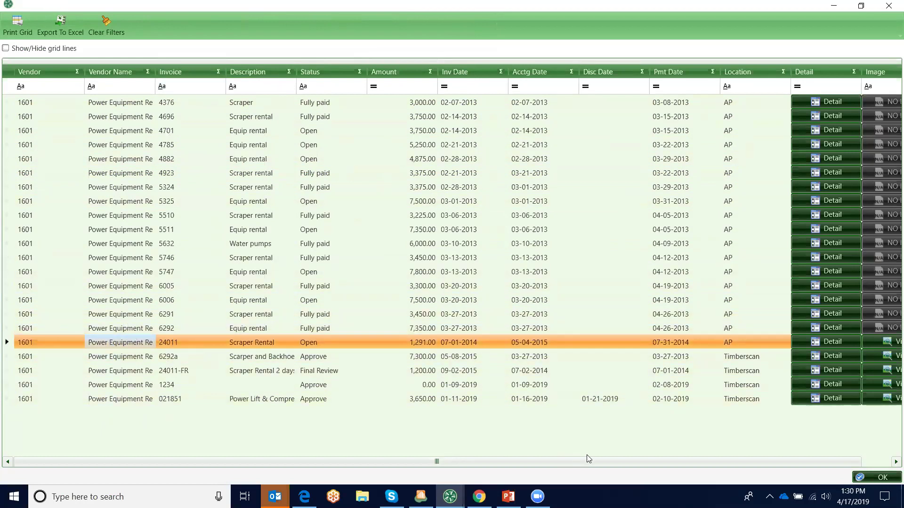
pyautogui.moveTo(608, 465); pyautogui.dragTo(638, 465)
# Inspect the commitment, job, cost code and category coding in the detail of invoice 24011, and close the detail.
pyautogui.click(802, 341)
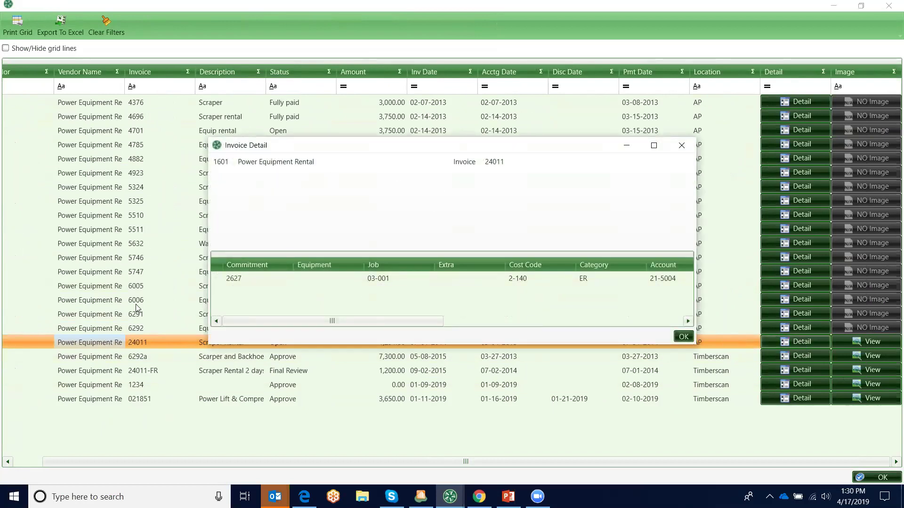
pyautogui.click(237, 282)
pyautogui.moveTo(237, 282)
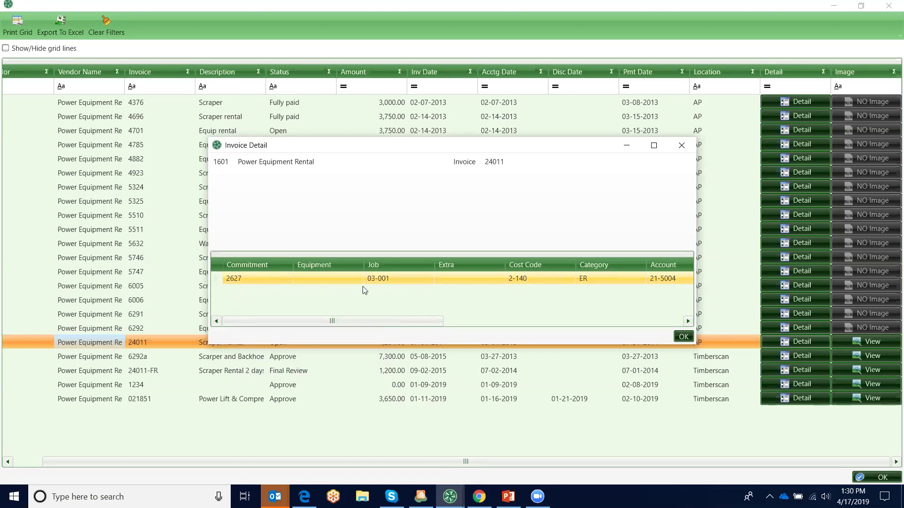
pyautogui.moveTo(377, 284)
pyautogui.moveTo(515, 281)
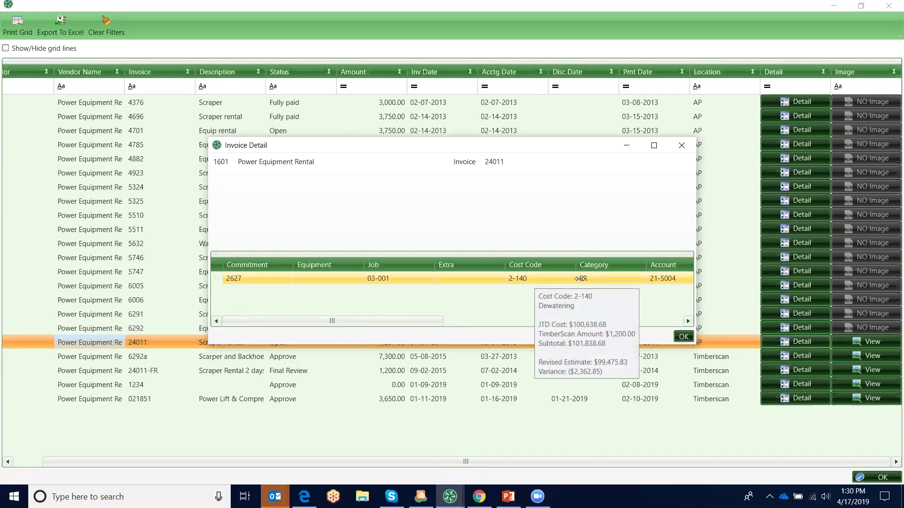
pyautogui.moveTo(610, 280)
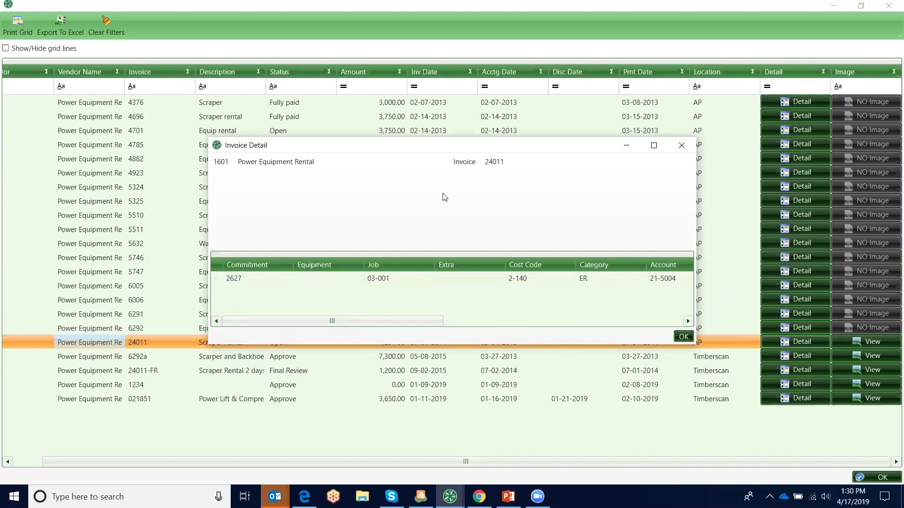
pyautogui.click(681, 147)
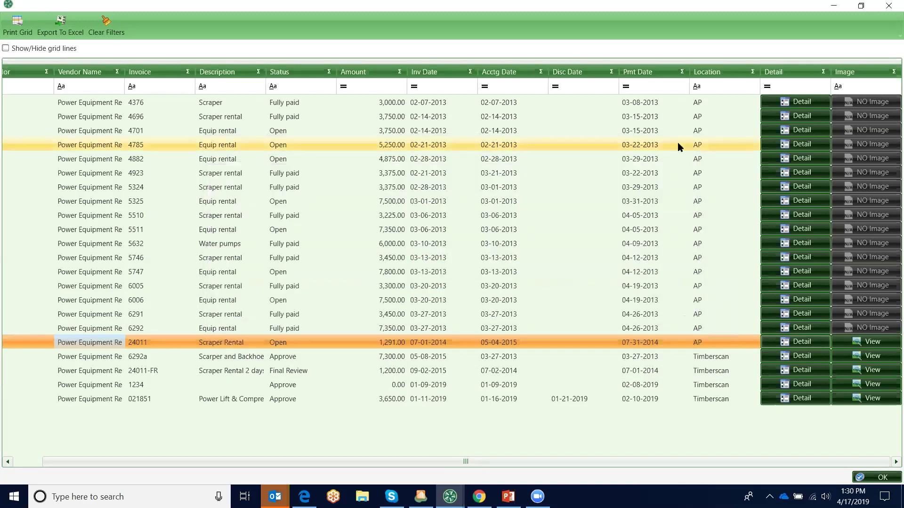
# View the stored images of invoice 24011 maximized, paging through the invoice, approval page, purchase order and check.
pyautogui.click(872, 343)
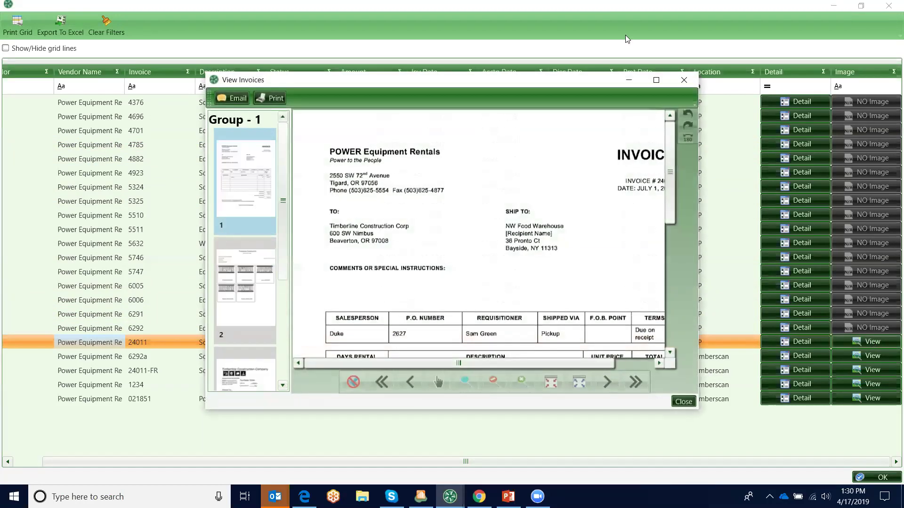
pyautogui.click(656, 81)
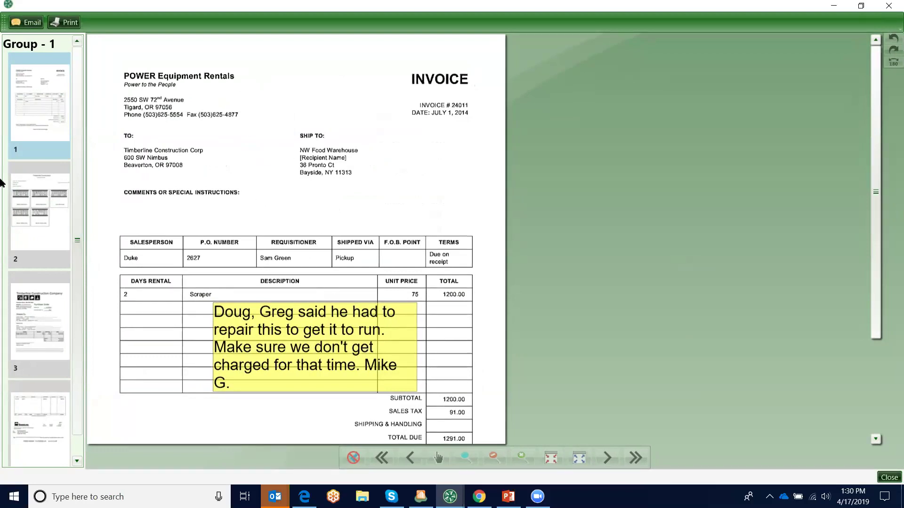
pyautogui.click(30, 191)
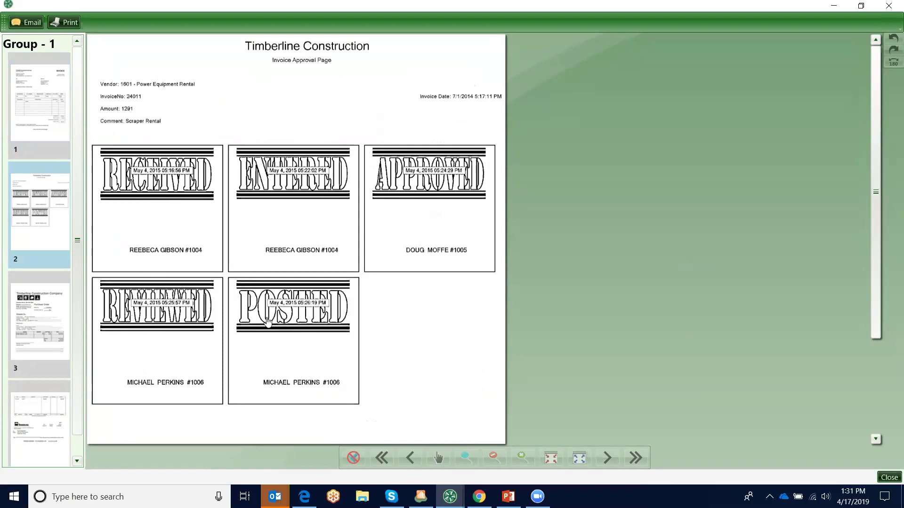
pyautogui.click(40, 317)
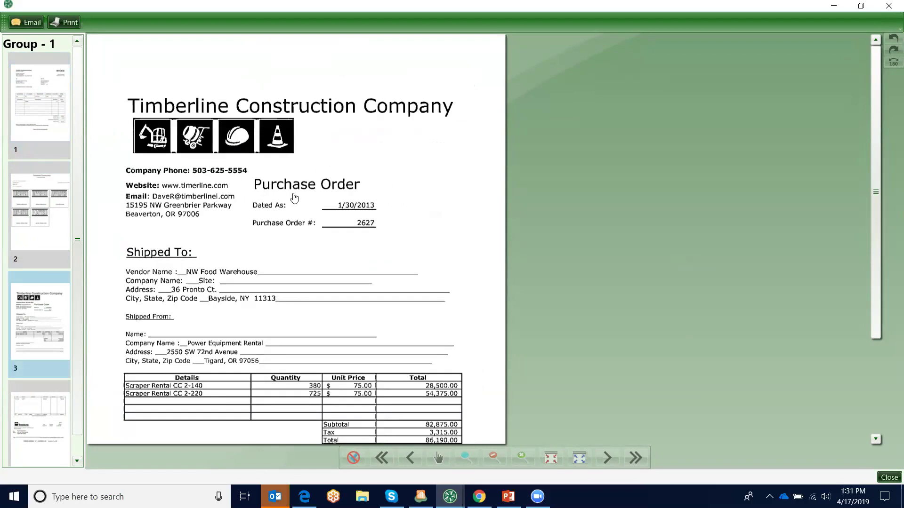
pyautogui.click(39, 430)
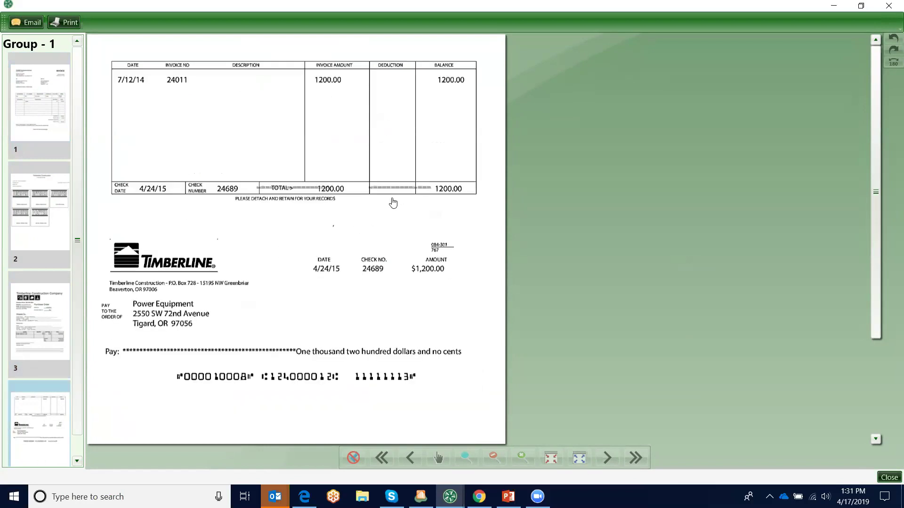
# Preview the email form for sending the images with annotations, discard it, and close the image viewer and invoice history.
pyautogui.click(28, 23)
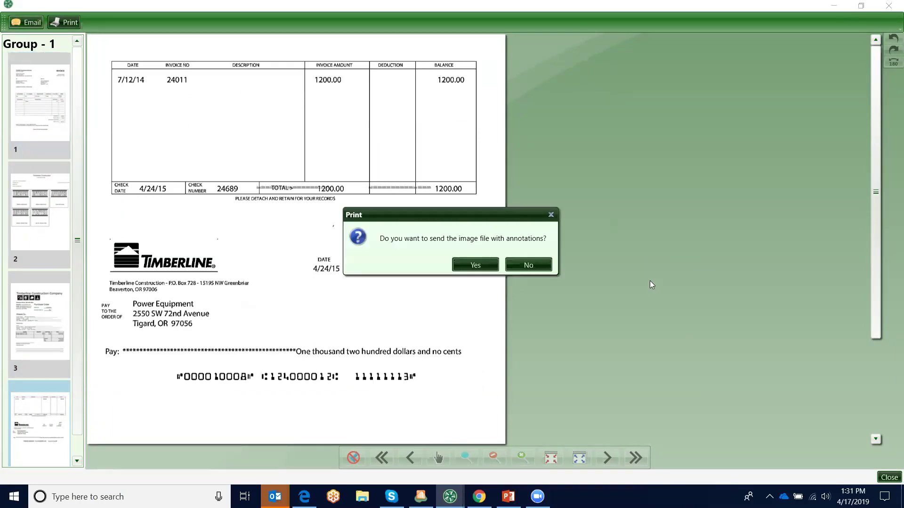
pyautogui.click(457, 266)
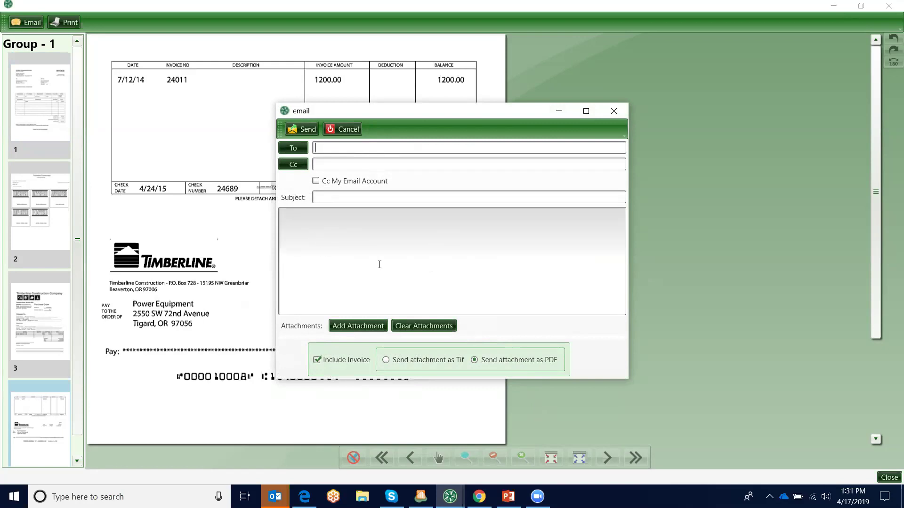
pyautogui.click(614, 111)
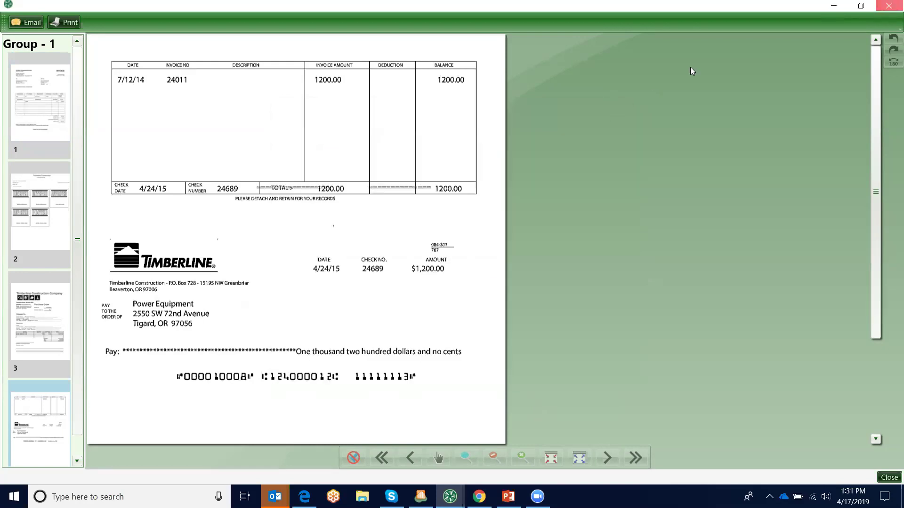
pyautogui.click(889, 7)
pyautogui.click(889, 6)
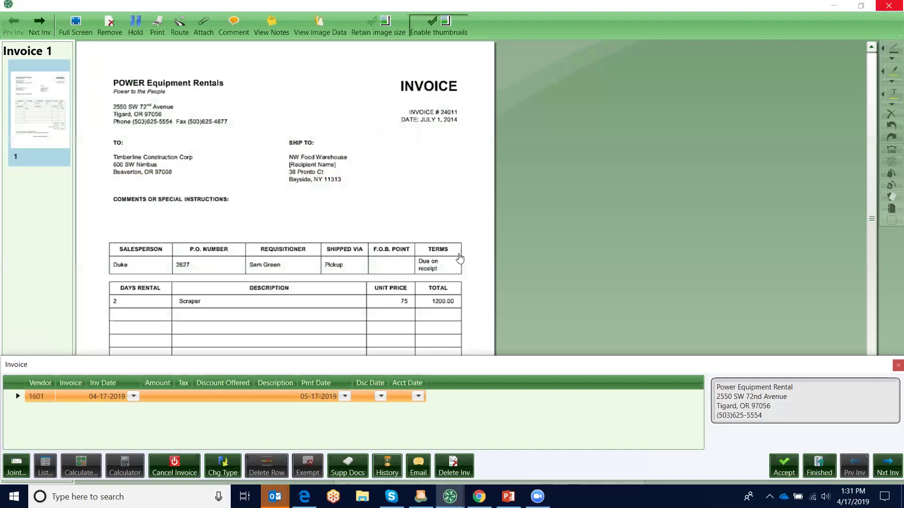
# Review the current invoice's notes log and the comment entry form, closing both without adding anything.
pyautogui.click(276, 25)
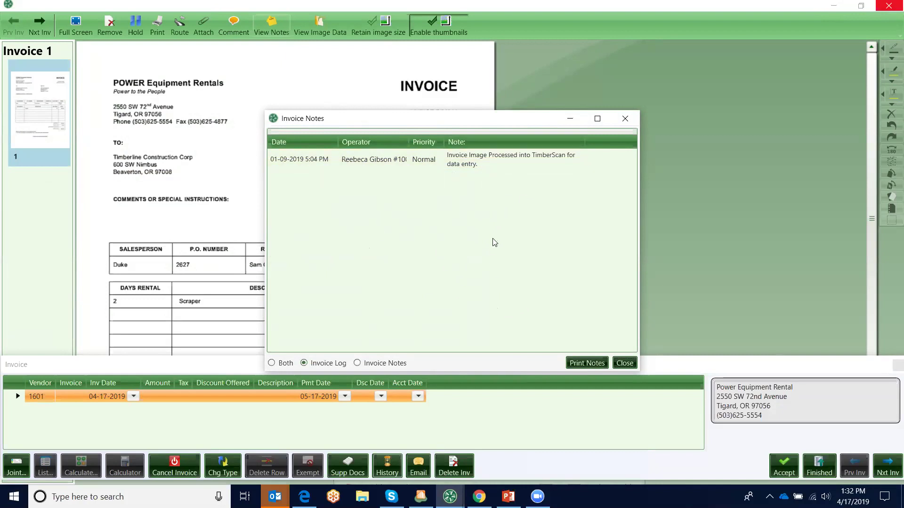
pyautogui.click(626, 119)
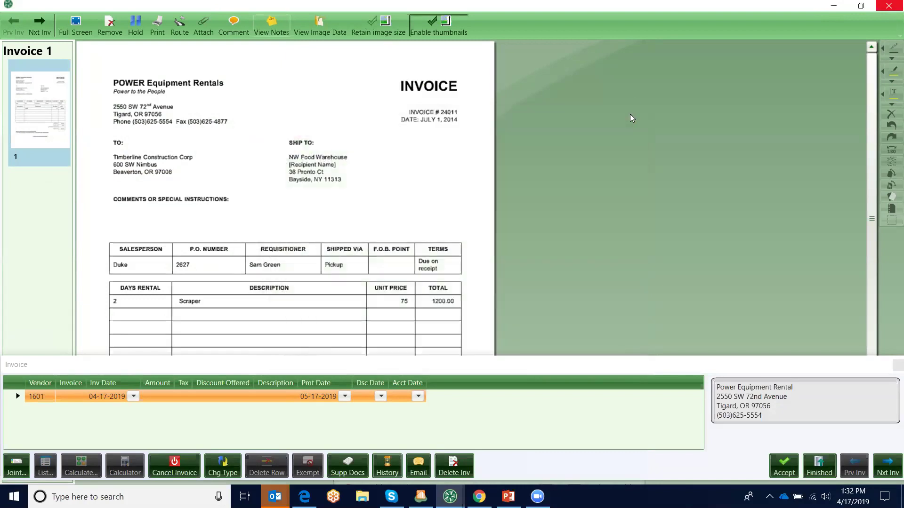
pyautogui.click(239, 31)
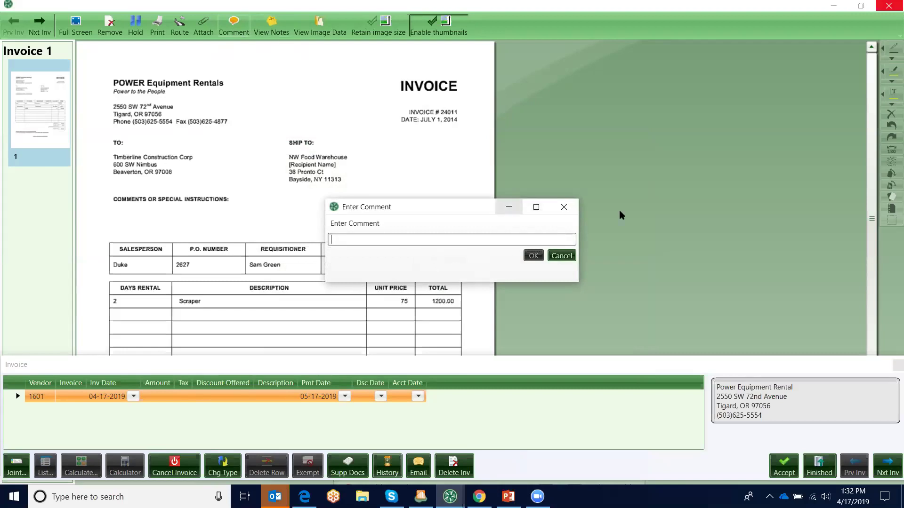
pyautogui.click(564, 207)
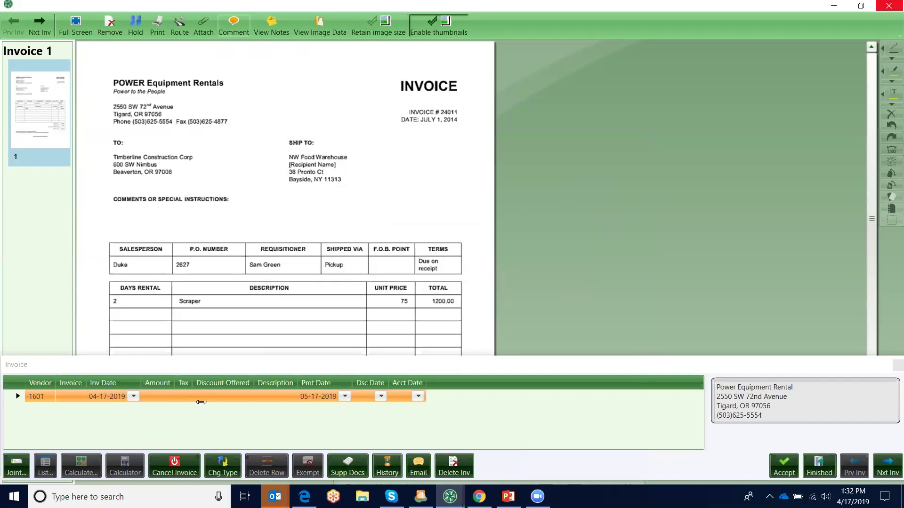
# Enter 24011-1 as the invoice number and move on to the Amount field.
pyautogui.click(70, 396)
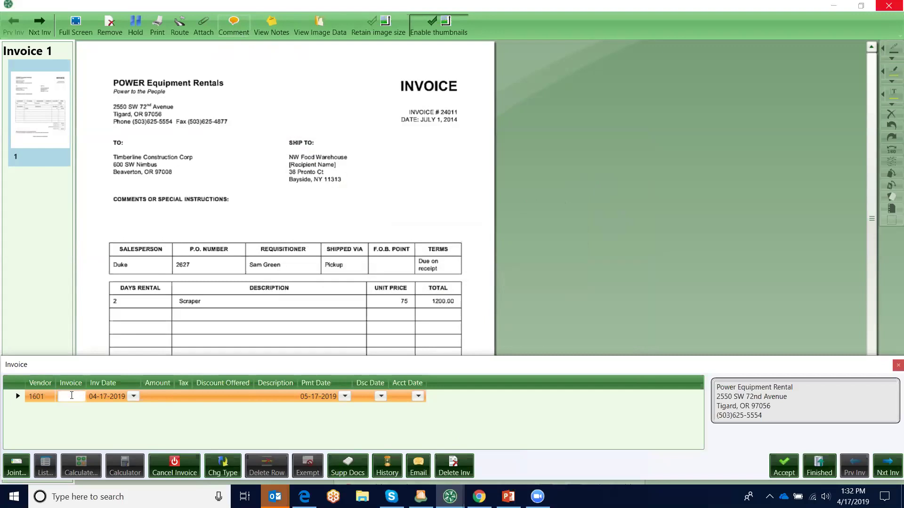
pyautogui.write('24011-1')
pyautogui.press('Tab')
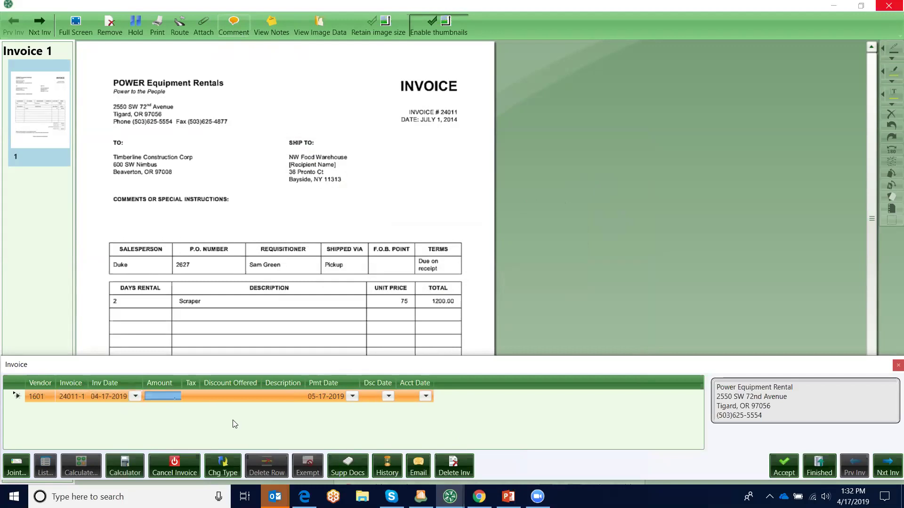
# Enter 1200 as the invoice amount, accept the remaining header defaults, and move on to the distribution line.
pyautogui.write('1200')
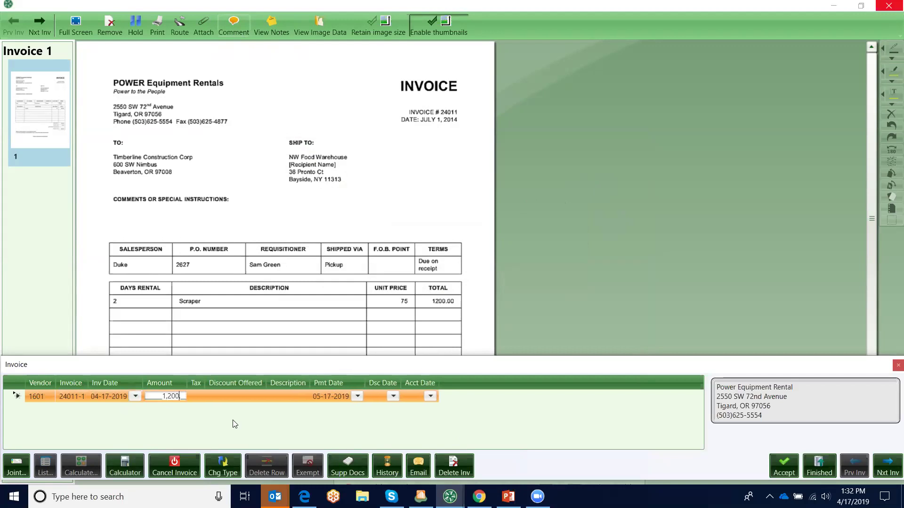
pyautogui.press('Tab')
pyautogui.press('Tab')
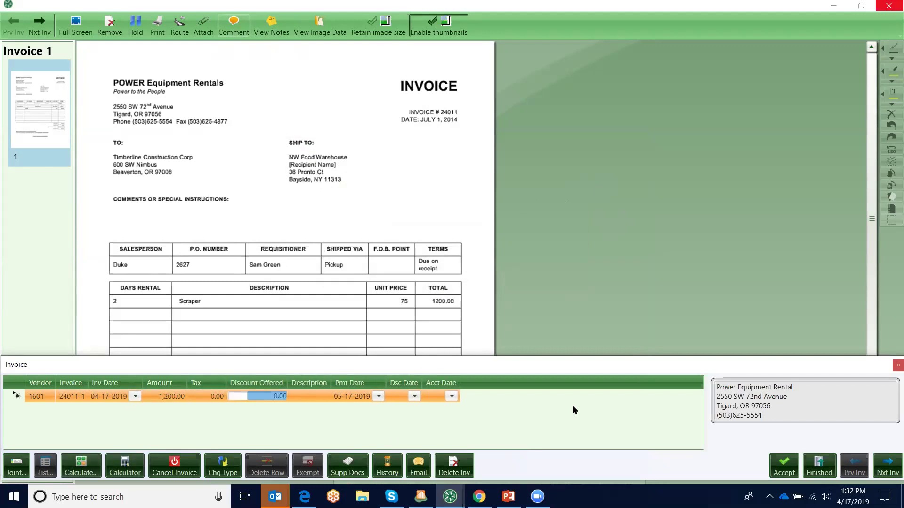
pyautogui.press('Tab')
pyautogui.press('Tab')
pyautogui.press('Tab')
pyautogui.press('Tab')
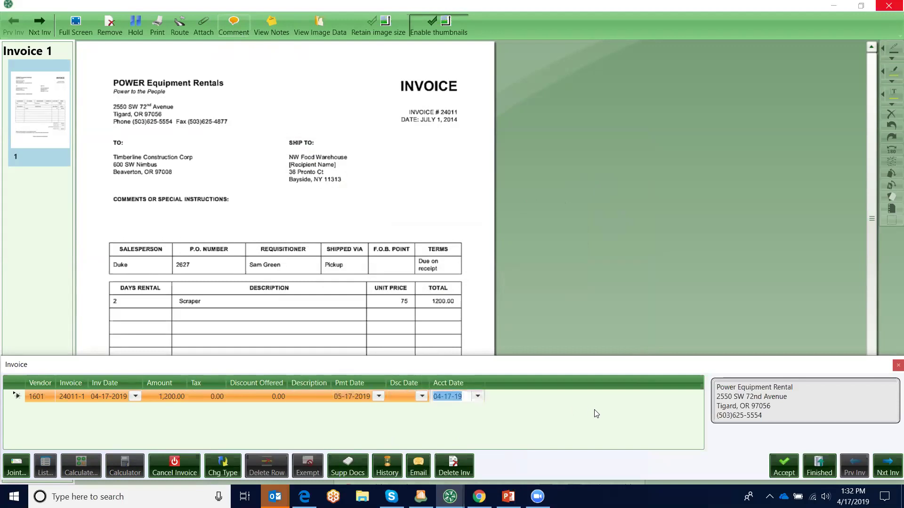
pyautogui.press('Tab')
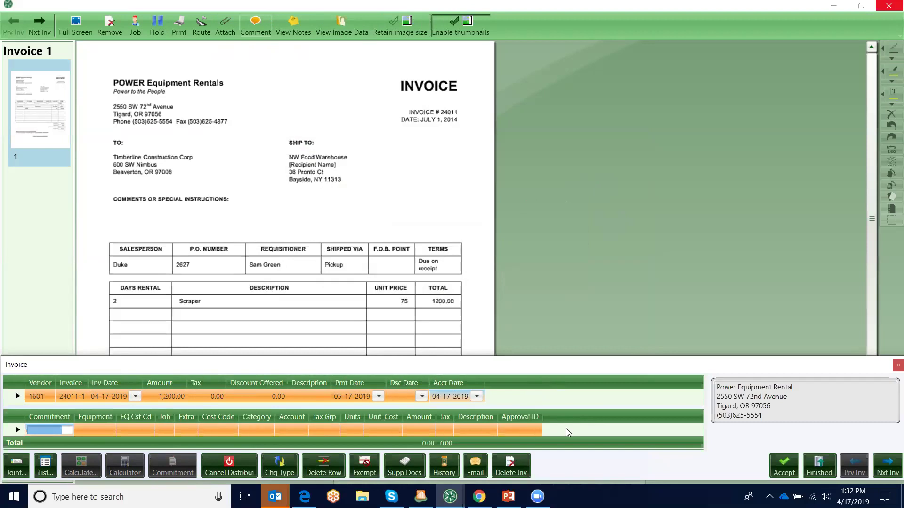
# Look up the vendor's commitments for the distribution line and select 2627, Equipment Rental.
pyautogui.click(33, 431)
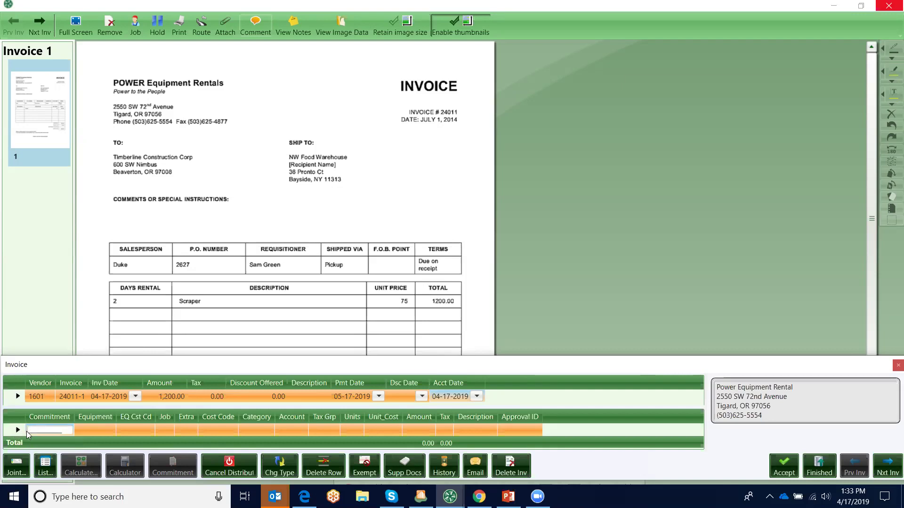
pyautogui.click(46, 474)
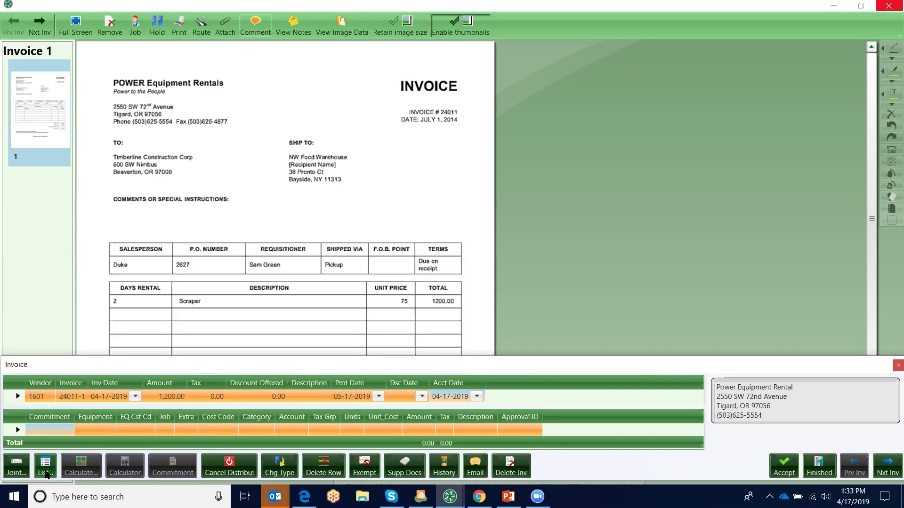
pyautogui.click(409, 262)
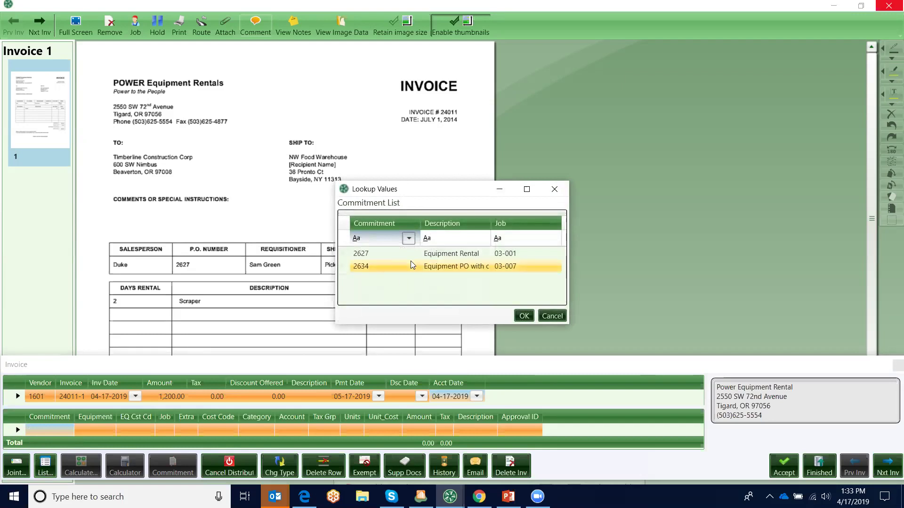
pyautogui.click(431, 255)
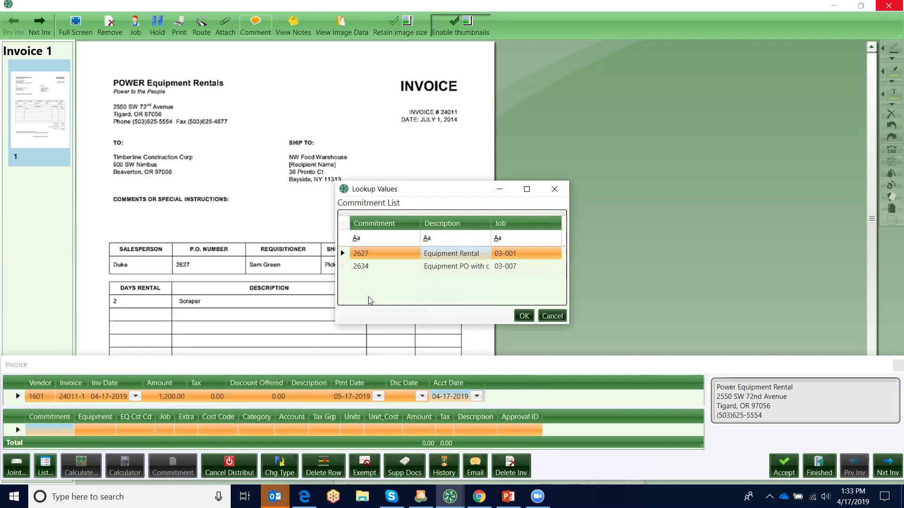
pyautogui.click(524, 316)
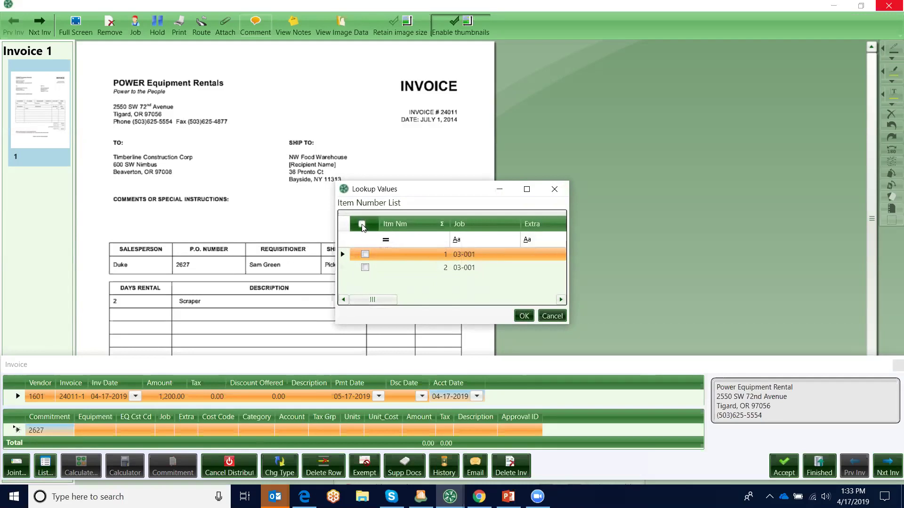
# Select commitment item 1 with its job 03-001, cost code 2-140 coding for the distribution and dismiss the compliance warnings.
pyautogui.click(365, 254)
pyautogui.click(524, 316)
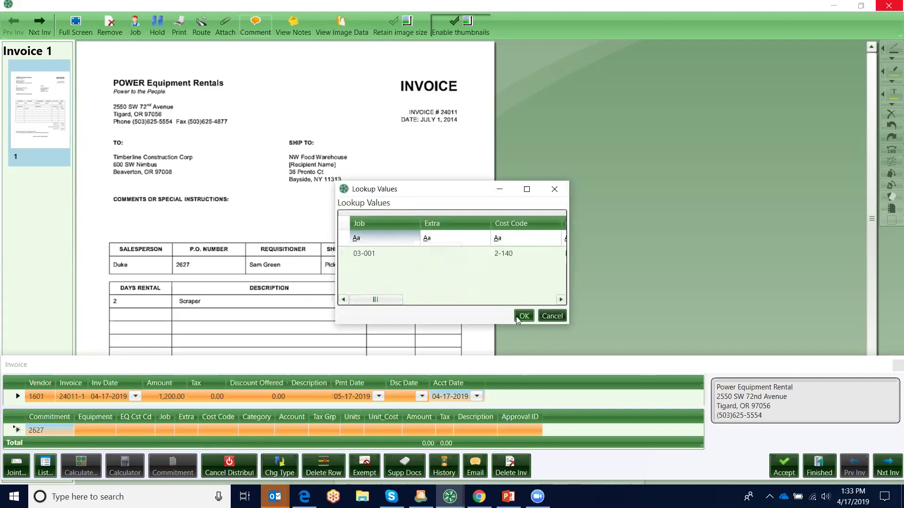
pyautogui.click(516, 316)
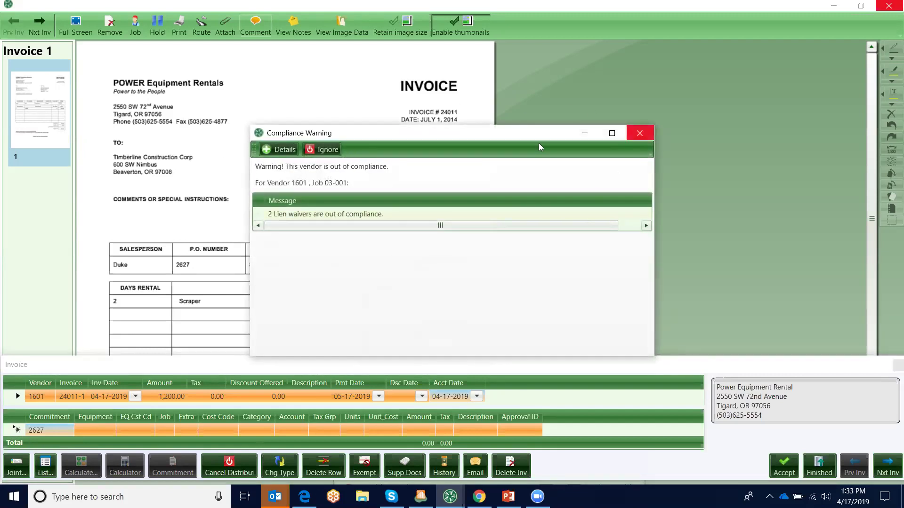
pyautogui.click(640, 132)
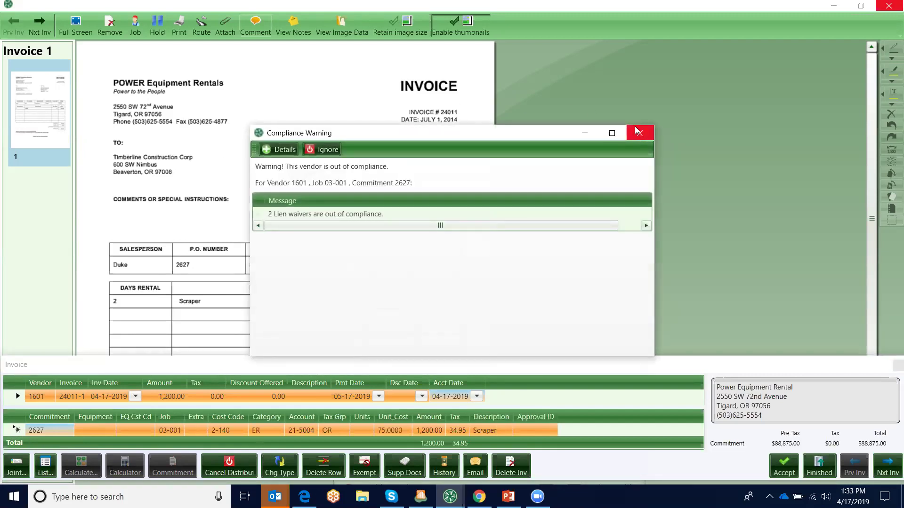
pyautogui.click(638, 133)
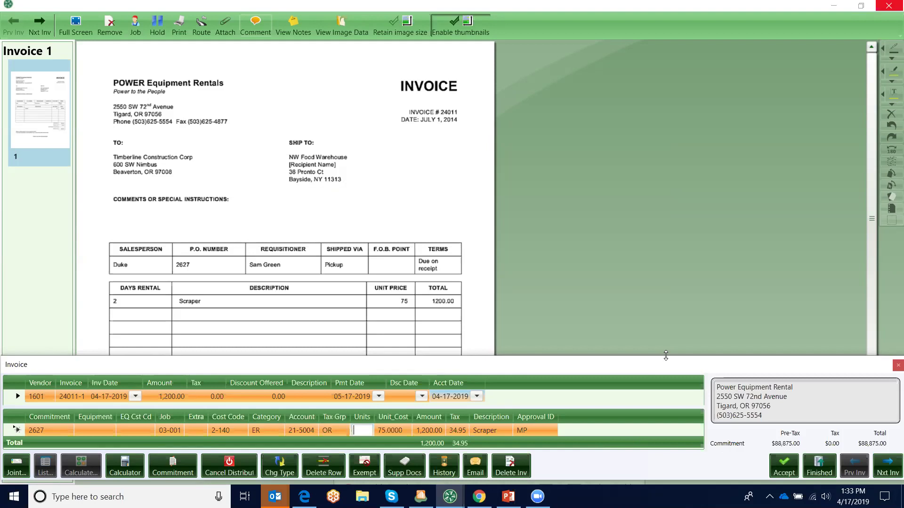
# Enlarge the coding pane to review the commitment totals, and accept the Scraper line's remaining fields to start a second distribution line.
pyautogui.moveTo(666, 355); pyautogui.dragTo(666, 271)
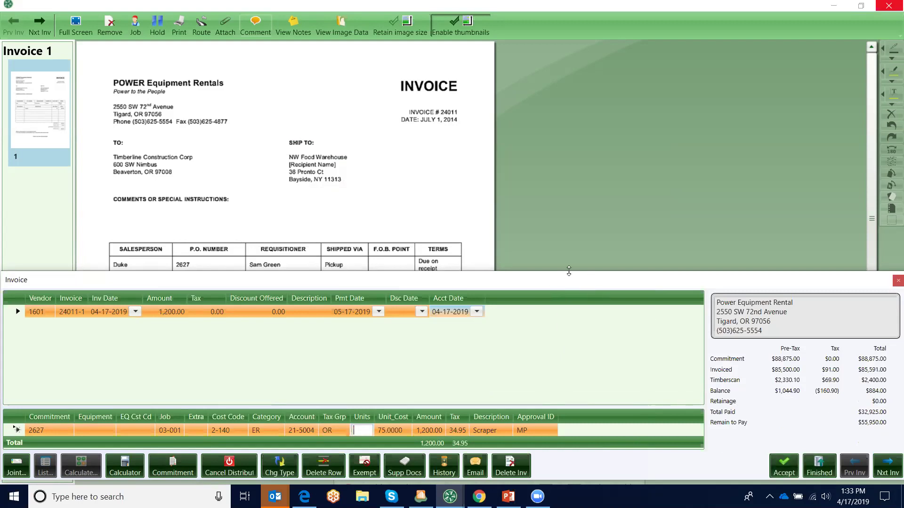
pyautogui.moveTo(569, 271); pyautogui.dragTo(568, 325)
pyautogui.press('Tab')
pyautogui.press('Tab')
pyautogui.press('Tab')
pyautogui.press('Tab')
pyautogui.press('Tab')
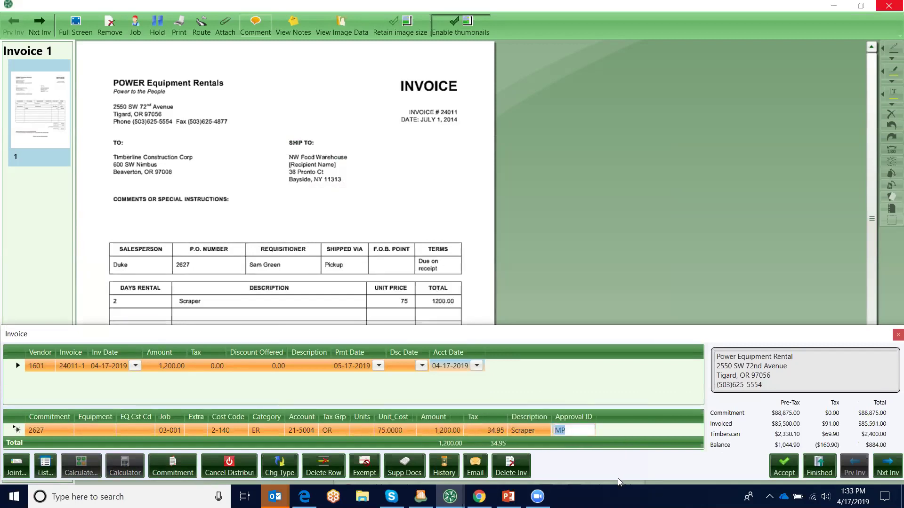
pyautogui.press('Tab')
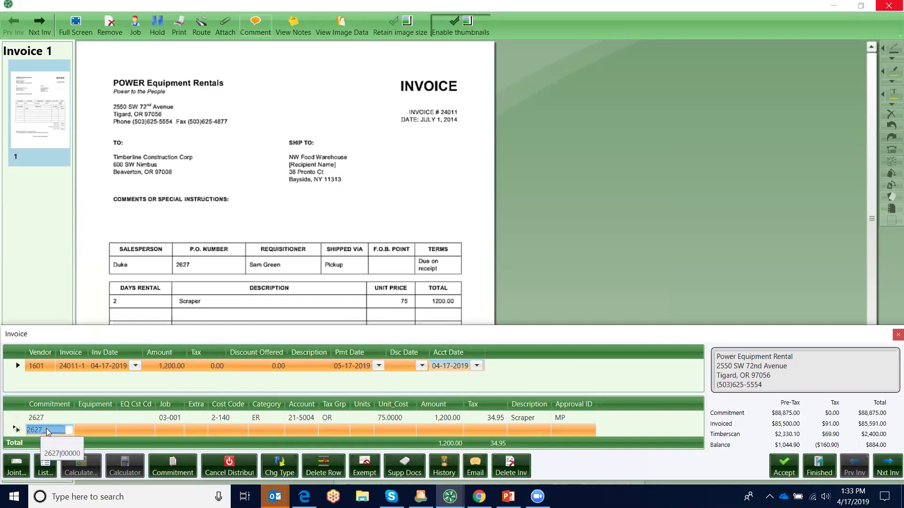
# Clear the commitment on the second distribution line, accept job 03-001, and dismiss the compliance warning.
pyautogui.moveTo(48, 431); pyautogui.dragTo(25, 432)
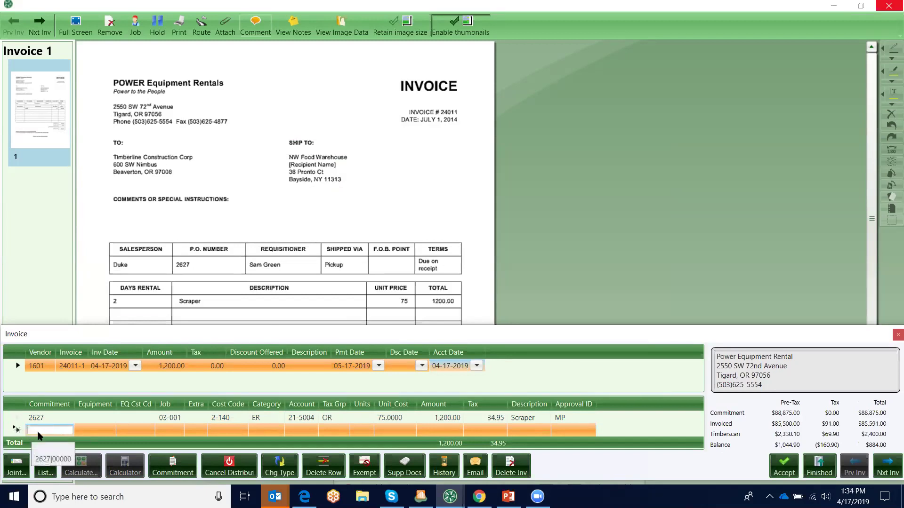
pyautogui.press('Tab')
pyautogui.press('Tab')
pyautogui.press('Tab')
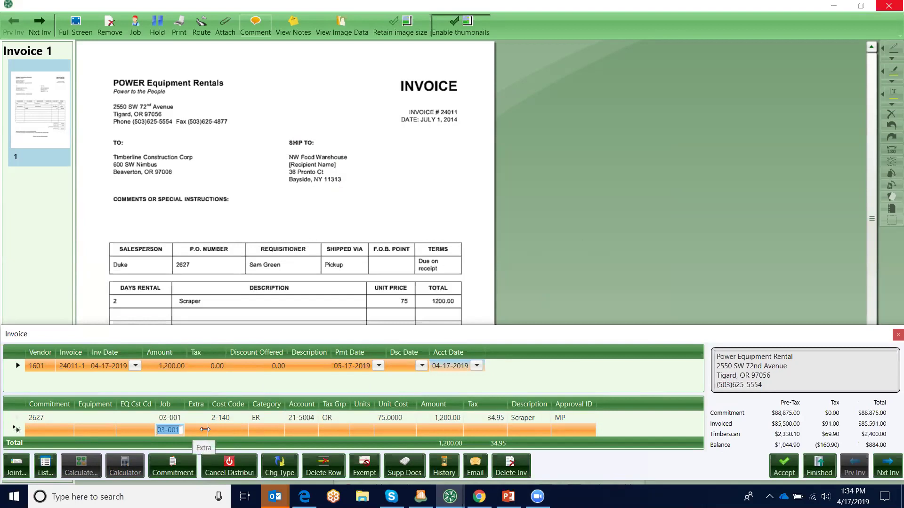
pyautogui.press('Tab')
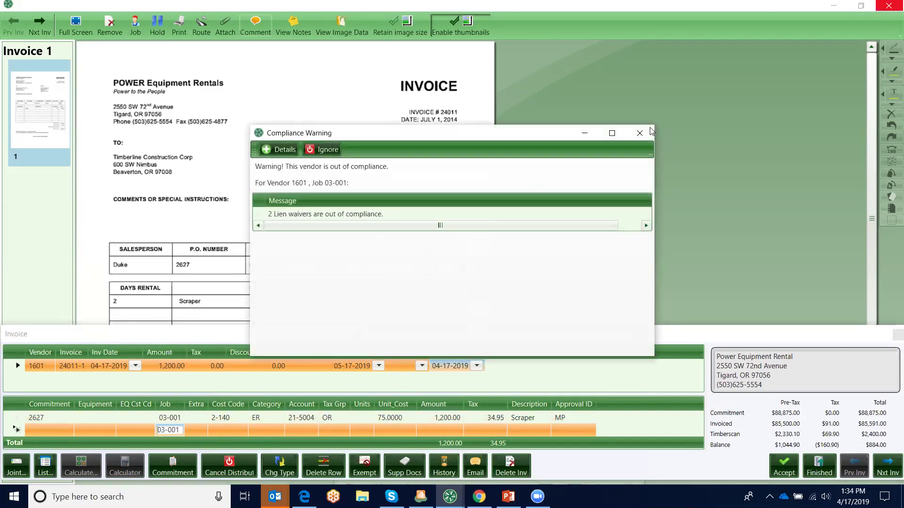
pyautogui.click(639, 133)
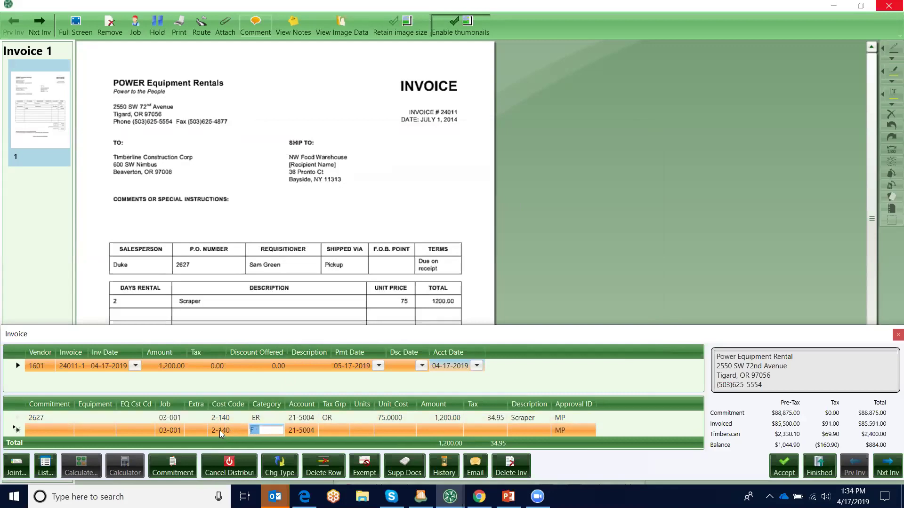
# Clear the prefilled cost code, category, account and approval ID on the second distribution line, leaving only job 03-001.
pyautogui.click(267, 432)
pyautogui.press('Delete')
pyautogui.click(303, 431)
pyautogui.press('Delete')
pyautogui.click(328, 432)
pyautogui.press('Delete')
pyautogui.click(499, 430)
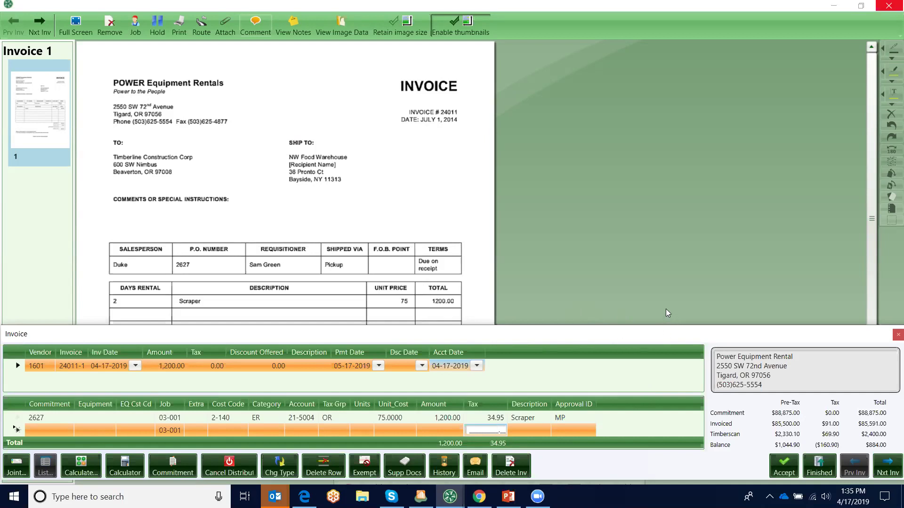
# Review the supporting documents available for the invoice in a maximized window and close it without attaching any.
pyautogui.click(407, 467)
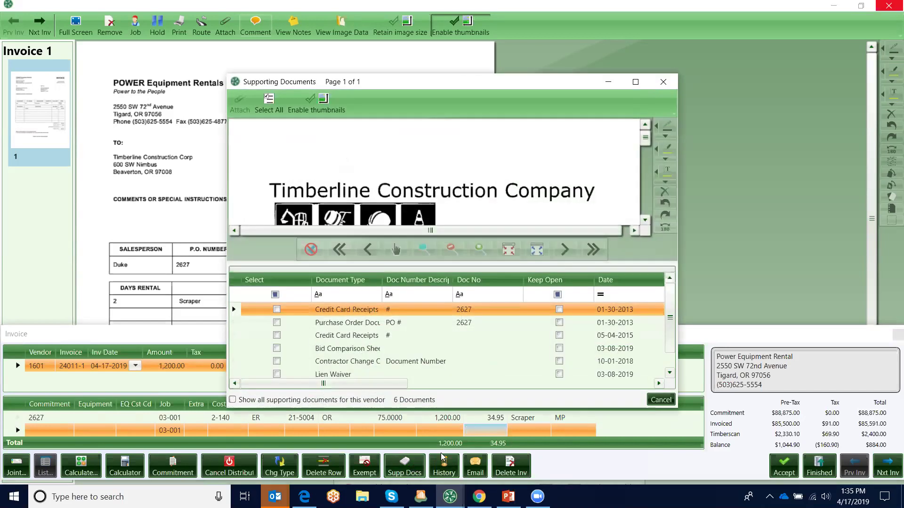
pyautogui.click(635, 82)
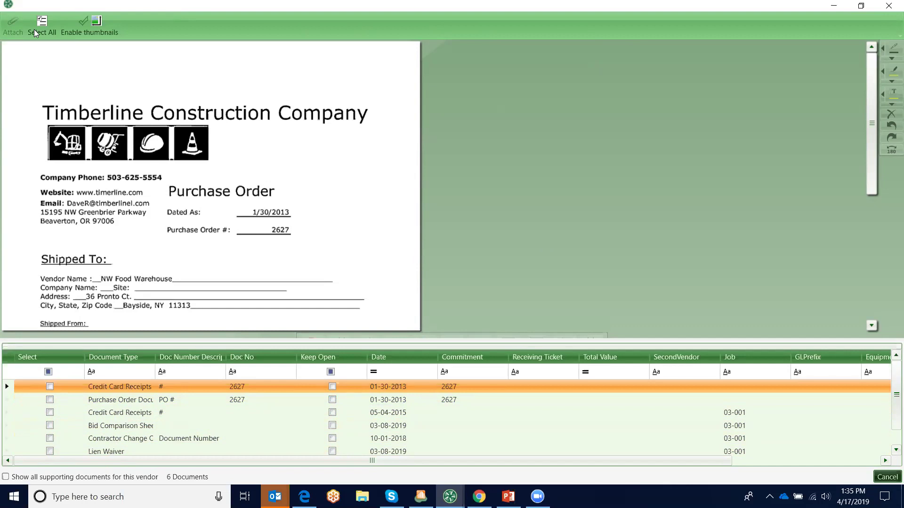
pyautogui.click(889, 6)
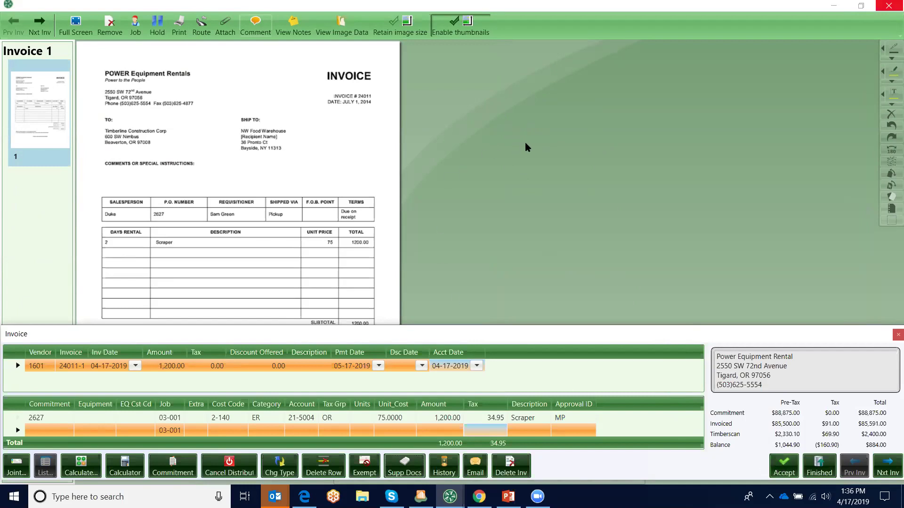
# Advance to the HD Supply invoice without saving the coding changes, dismiss its compliance warning, and exit invoice entry.
pyautogui.click(889, 473)
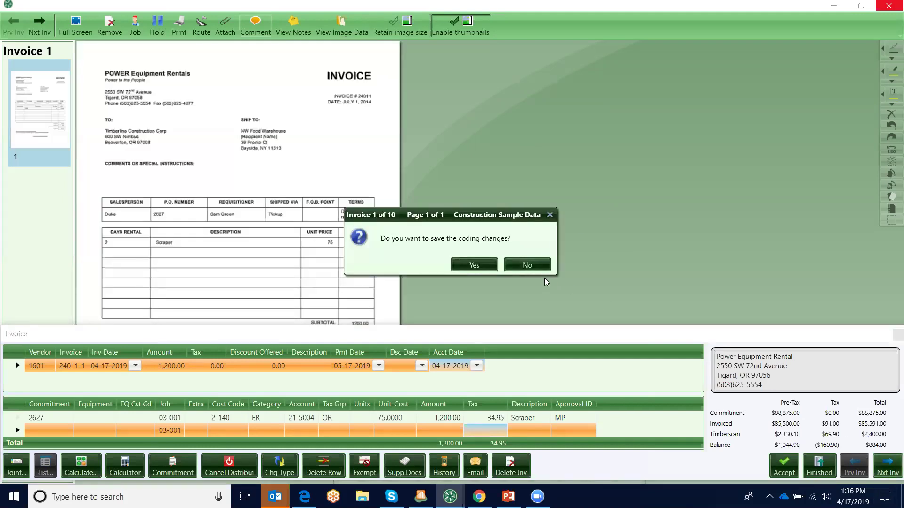
pyautogui.click(527, 265)
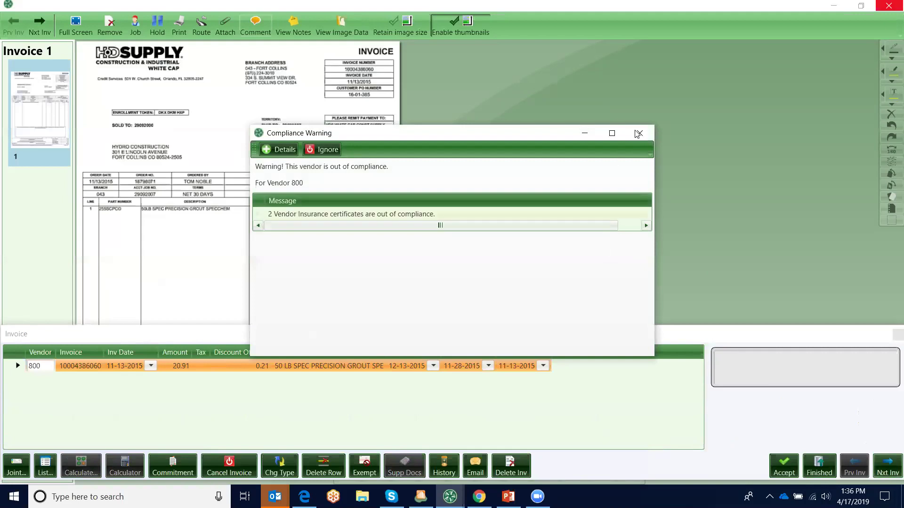
pyautogui.click(640, 134)
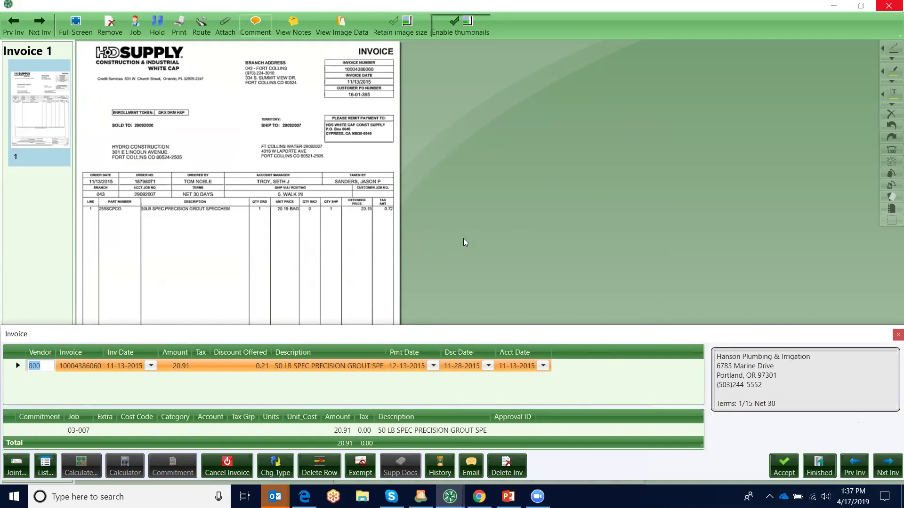
pyautogui.click(72, 436)
pyautogui.click(889, 7)
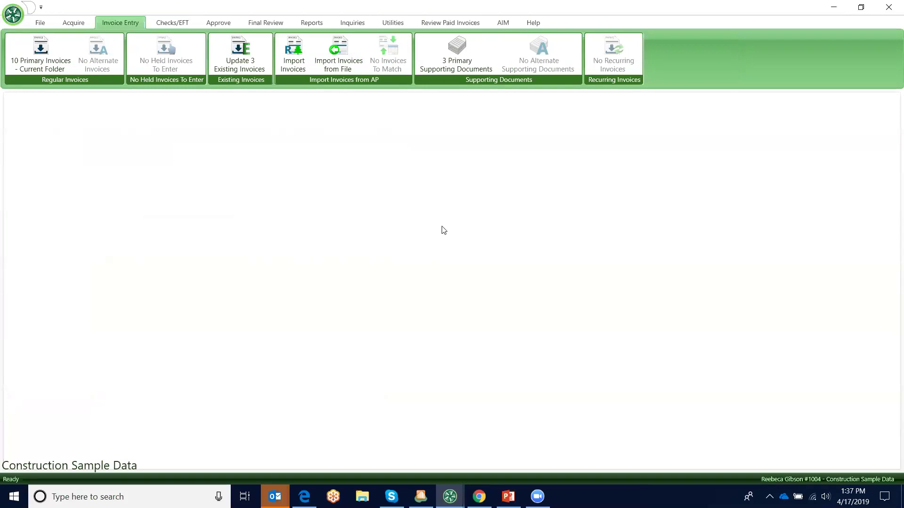
# Run the Invoice Status Report (Drill Down) and maximize its preview.
pyautogui.click(311, 20)
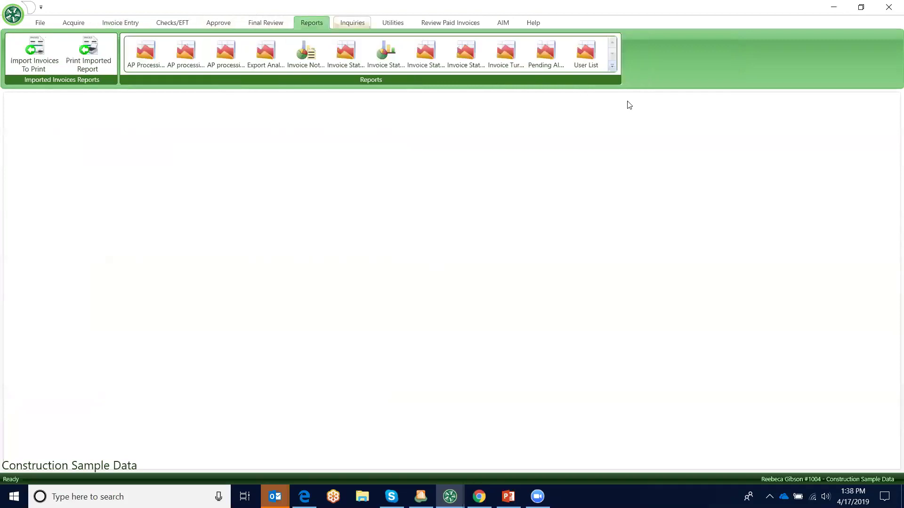
pyautogui.click(613, 68)
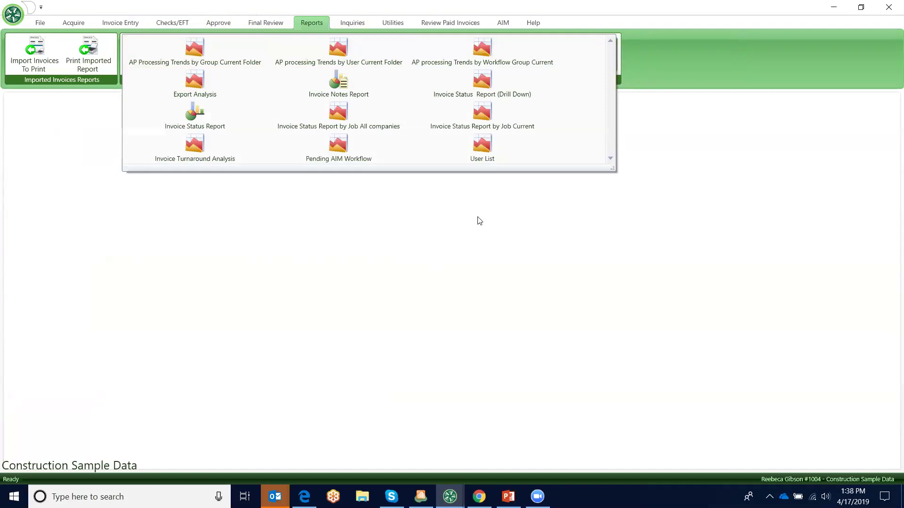
pyautogui.click(485, 81)
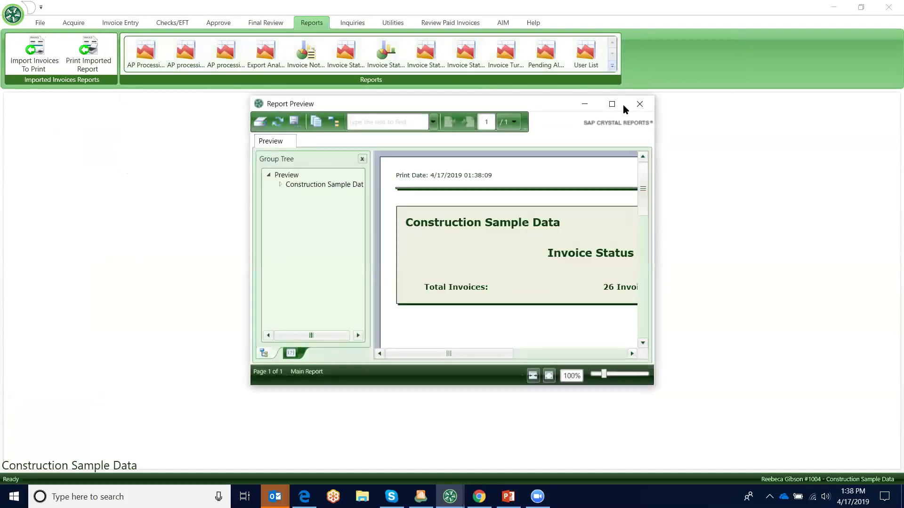
pyautogui.click(612, 105)
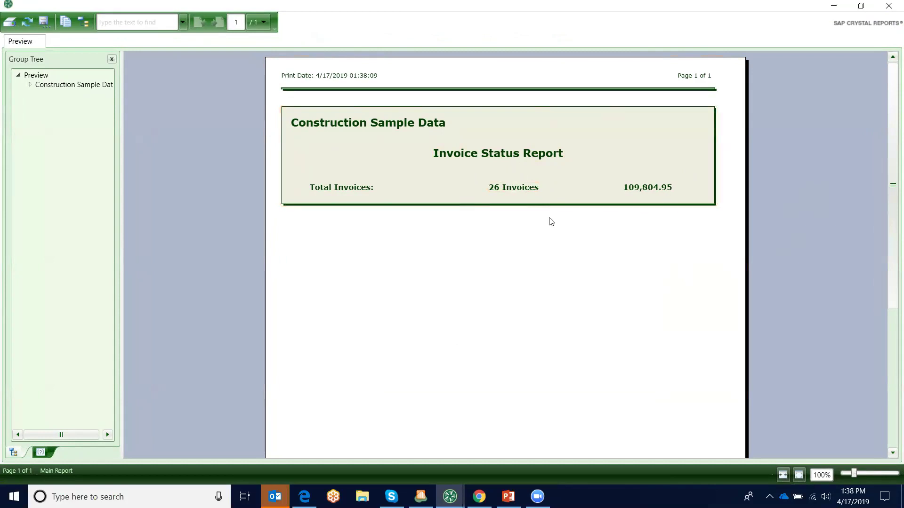
# Drill from the report's total invoices into the last-listed approver's invoices and open the image of the 4,097.25 invoice.
pyautogui.doubleClick(526, 187)
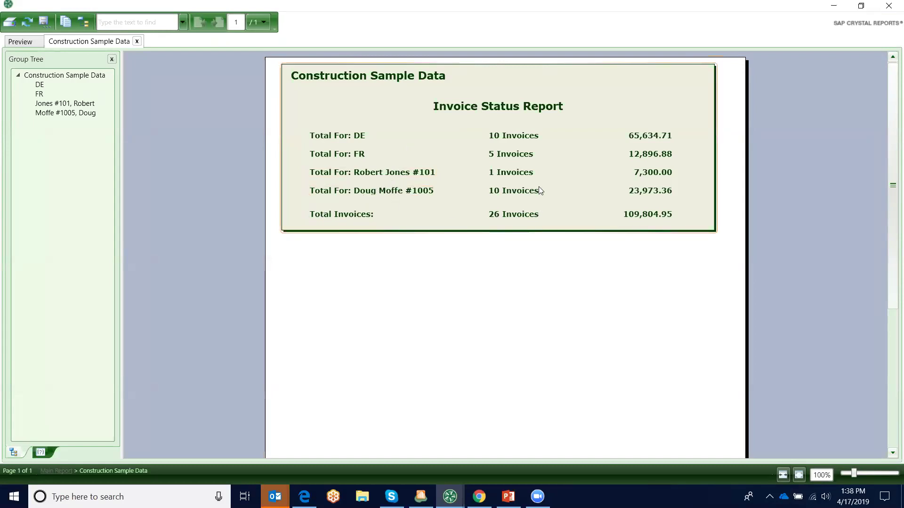
pyautogui.doubleClick(384, 193)
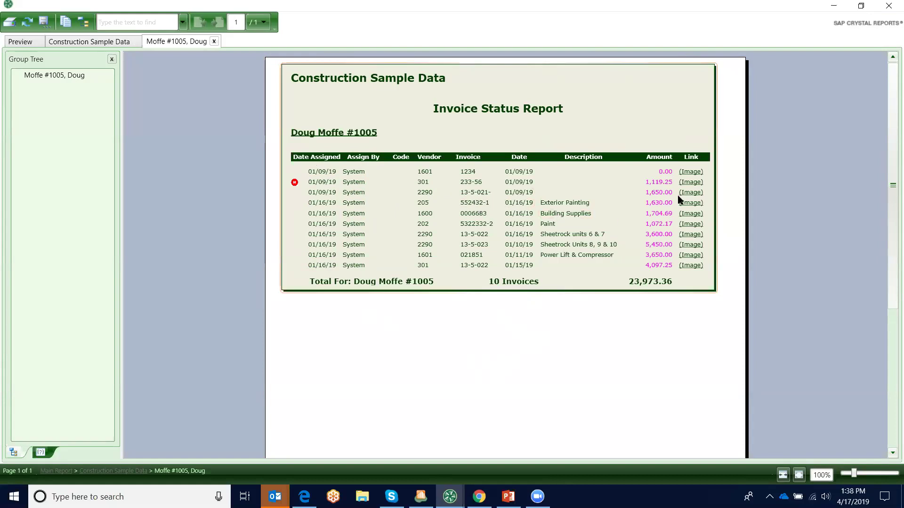
pyautogui.click(691, 266)
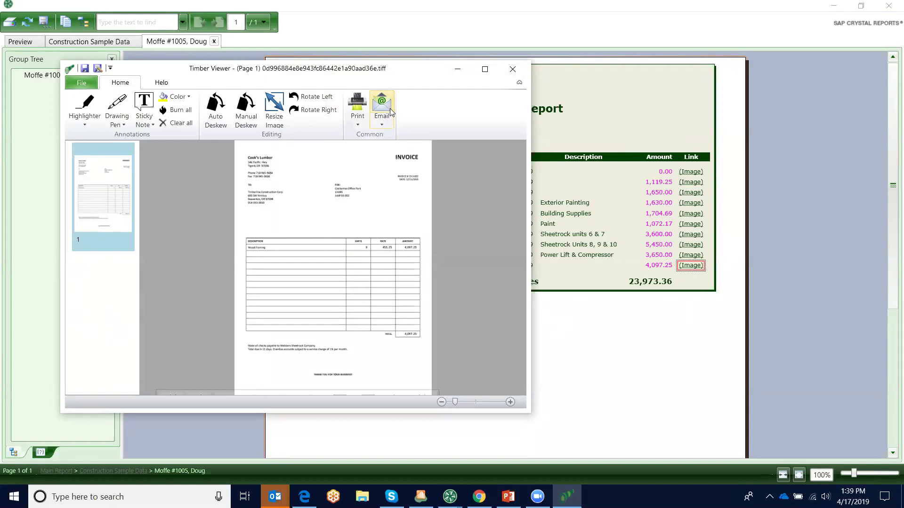
# Close the invoice image and the Invoice Status Report preview.
pyautogui.click(513, 69)
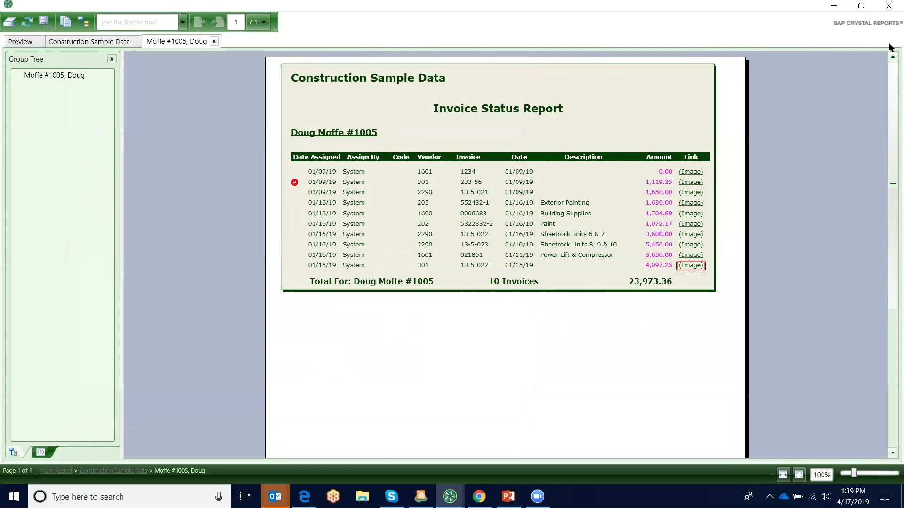
pyautogui.click(889, 5)
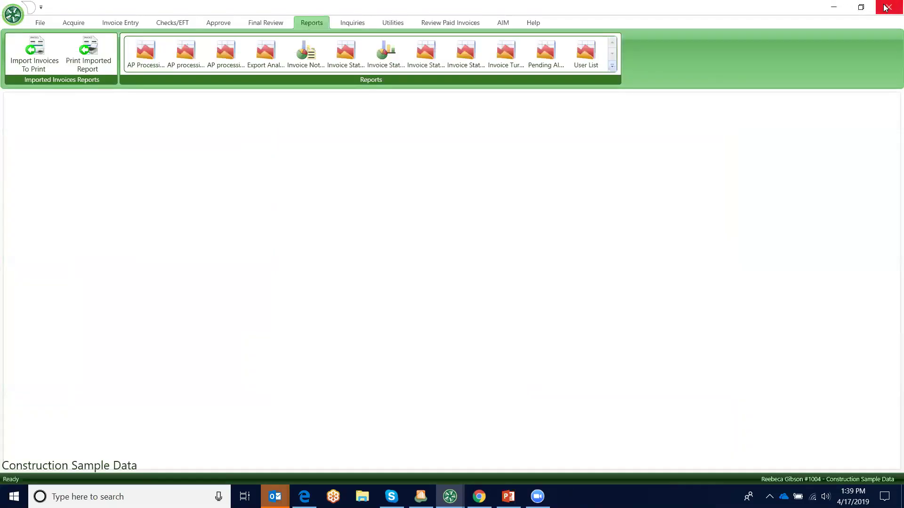
# Run the Job Cost Inquiry on TimberScan and Current invoices for all dates and all jobs, and maximize the results.
pyautogui.click(349, 21)
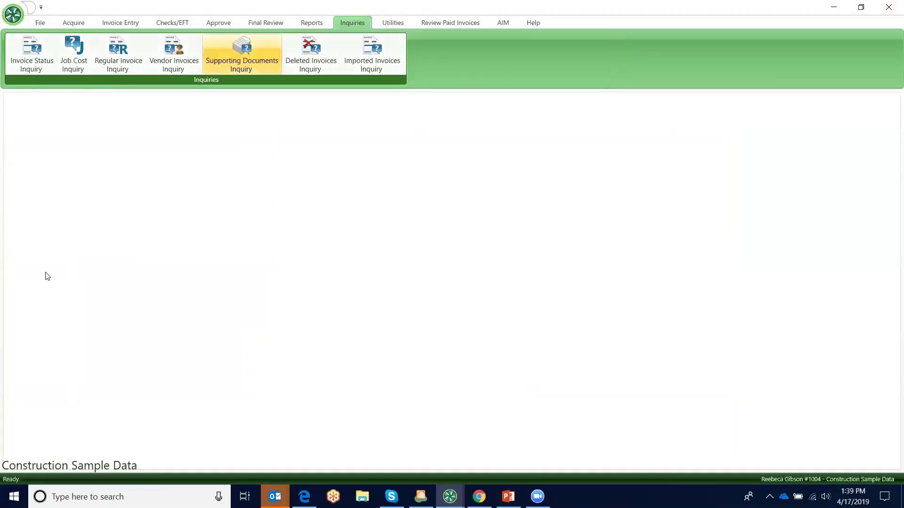
pyautogui.click(76, 50)
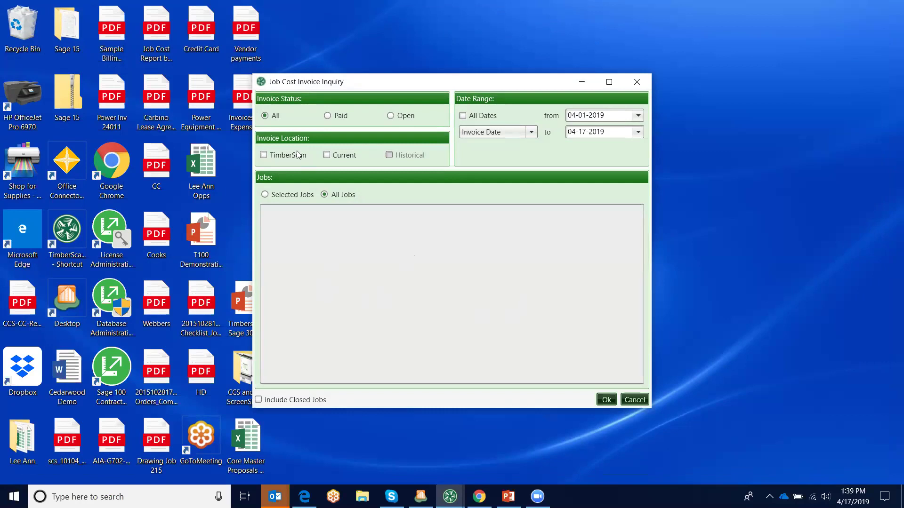
pyautogui.click(263, 155)
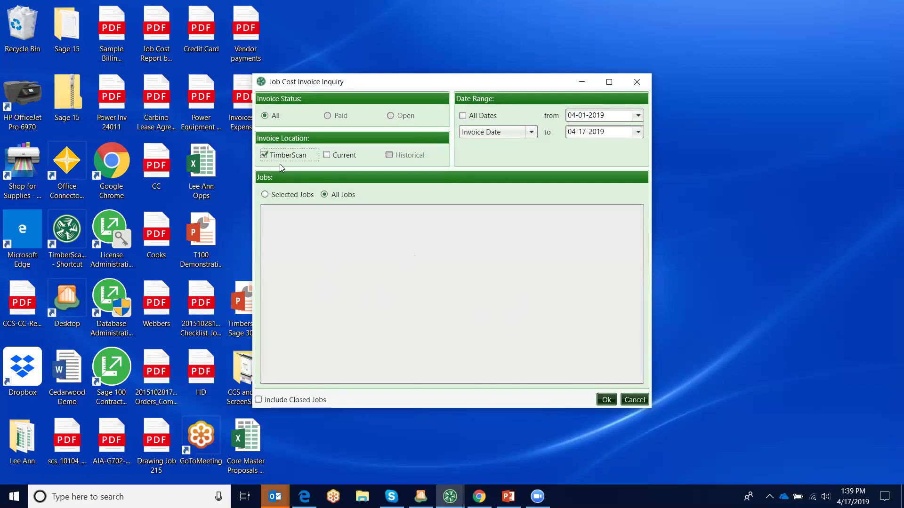
pyautogui.click(327, 155)
pyautogui.click(463, 116)
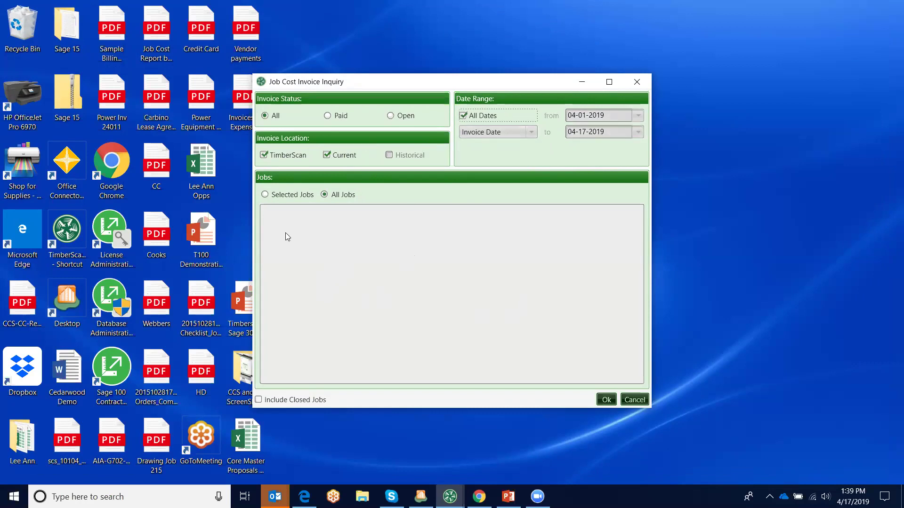
pyautogui.click(265, 195)
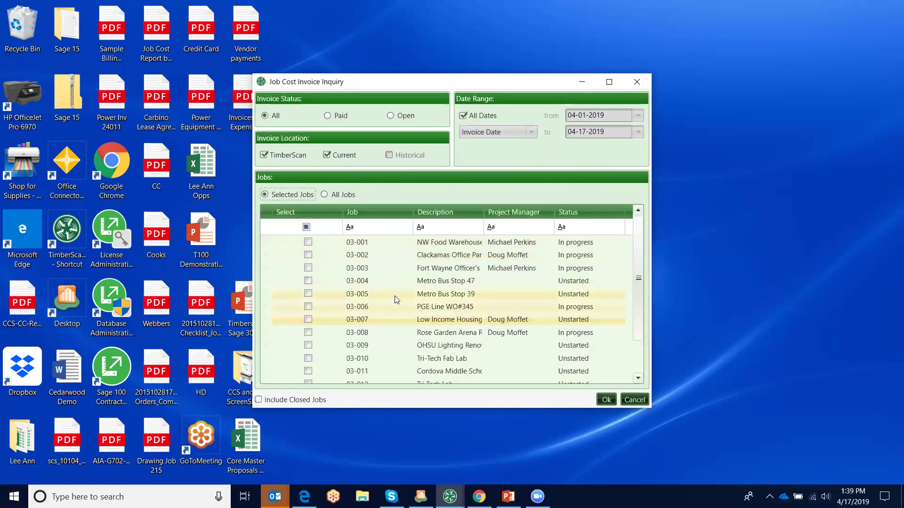
pyautogui.click(325, 195)
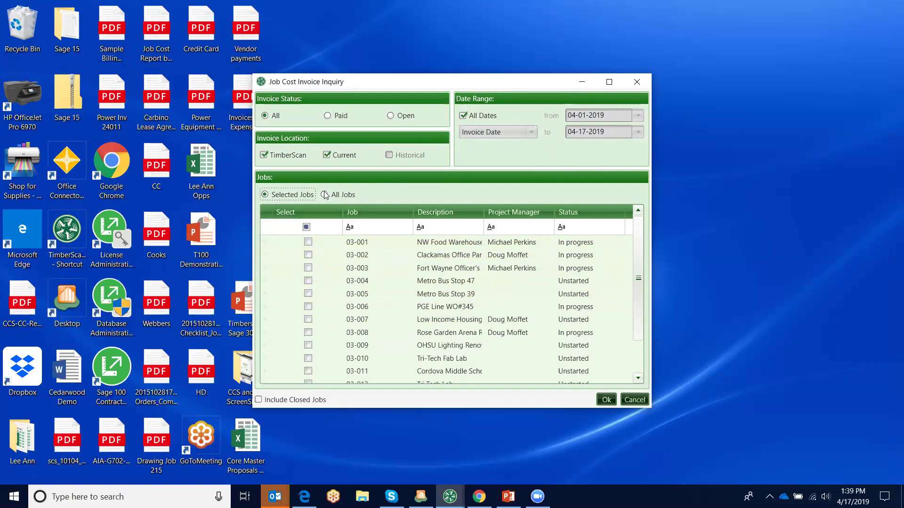
pyautogui.click(606, 399)
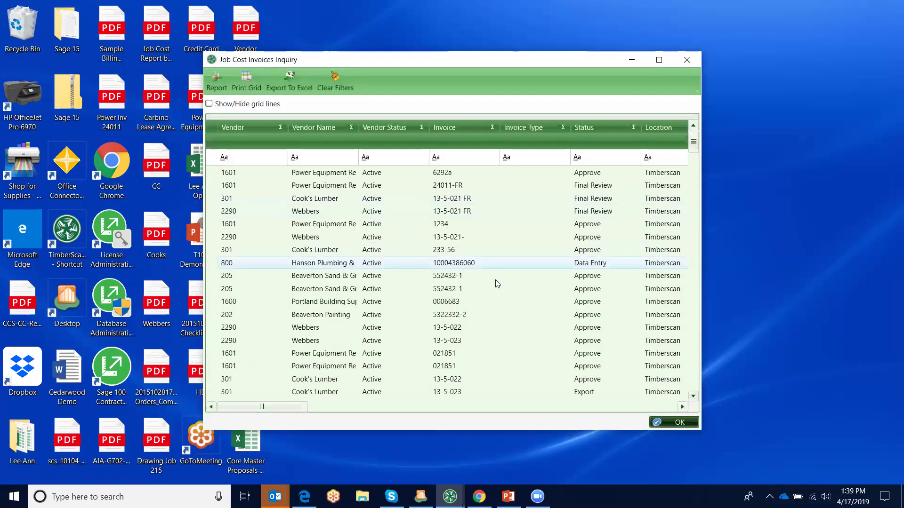
pyautogui.click(659, 60)
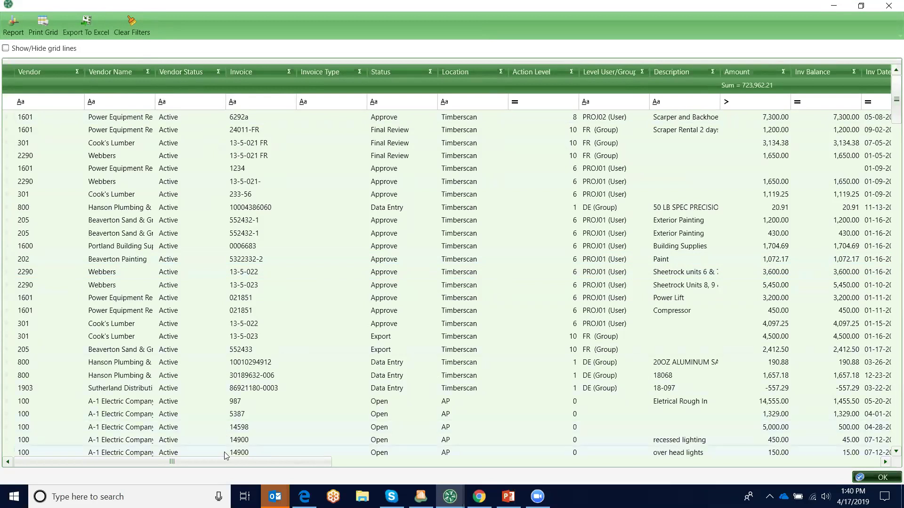
# Examine the job cost invoices' status, amount, date and coding columns, and view the first invoice's notes.
pyautogui.moveTo(235, 466); pyautogui.dragTo(287, 377)
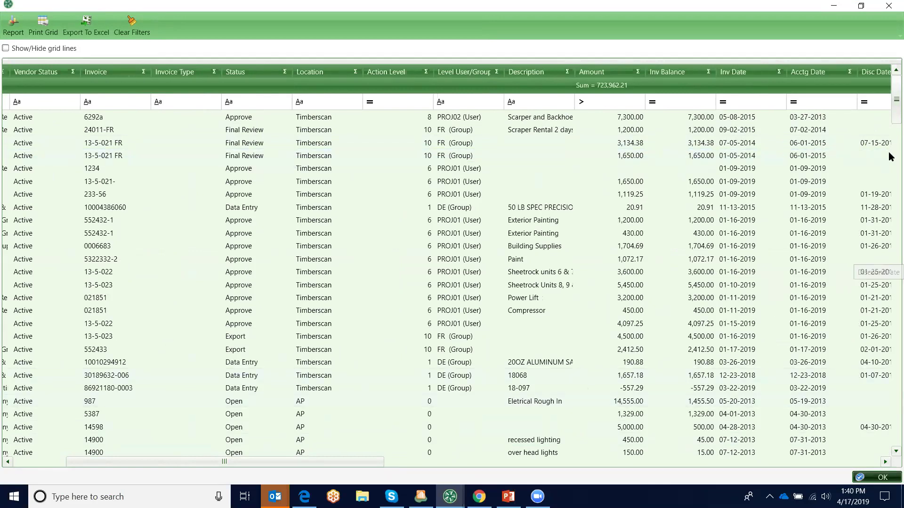
pyautogui.moveTo(891, 116); pyautogui.dragTo(889, 163)
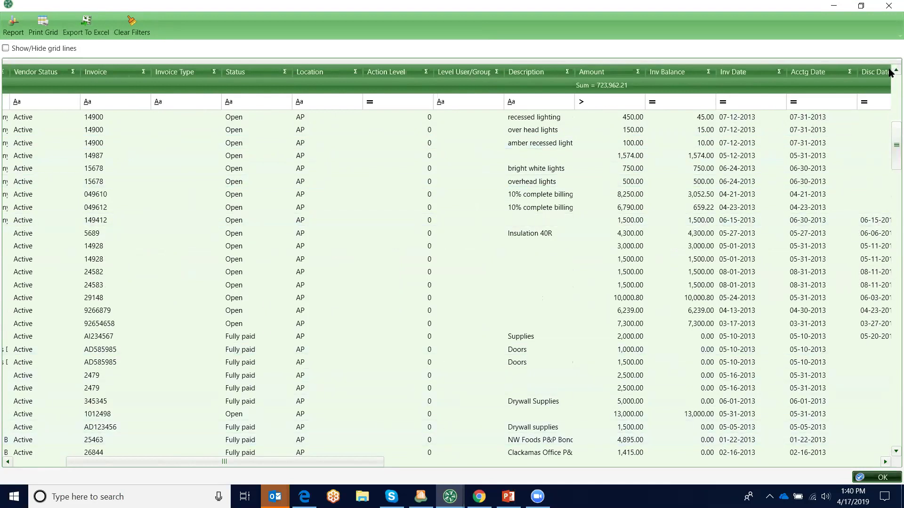
pyautogui.moveTo(890, 138); pyautogui.dragTo(890, 212)
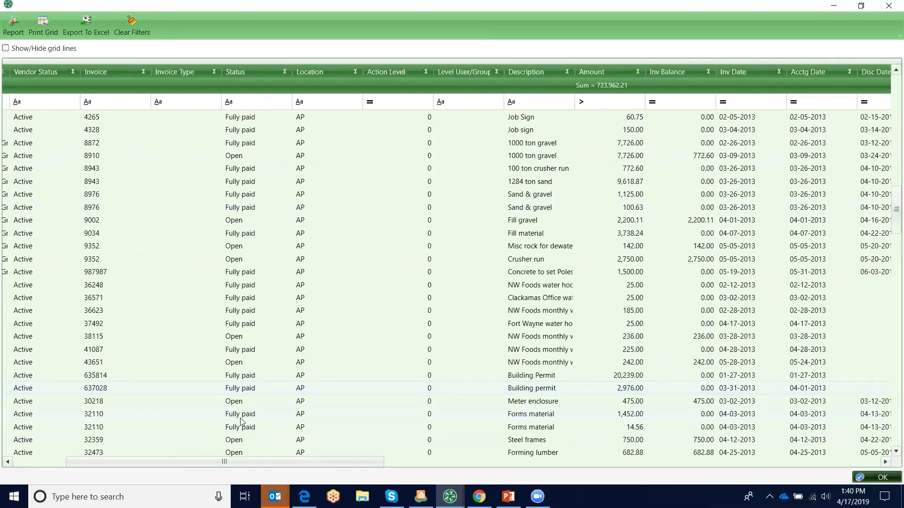
pyautogui.moveTo(890, 206); pyautogui.dragTo(890, 100)
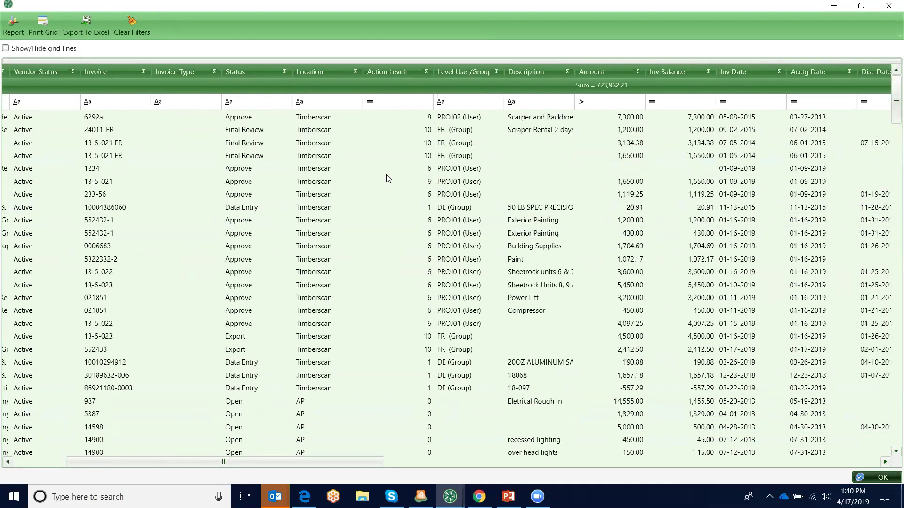
pyautogui.moveTo(393, 465); pyautogui.dragTo(842, 479)
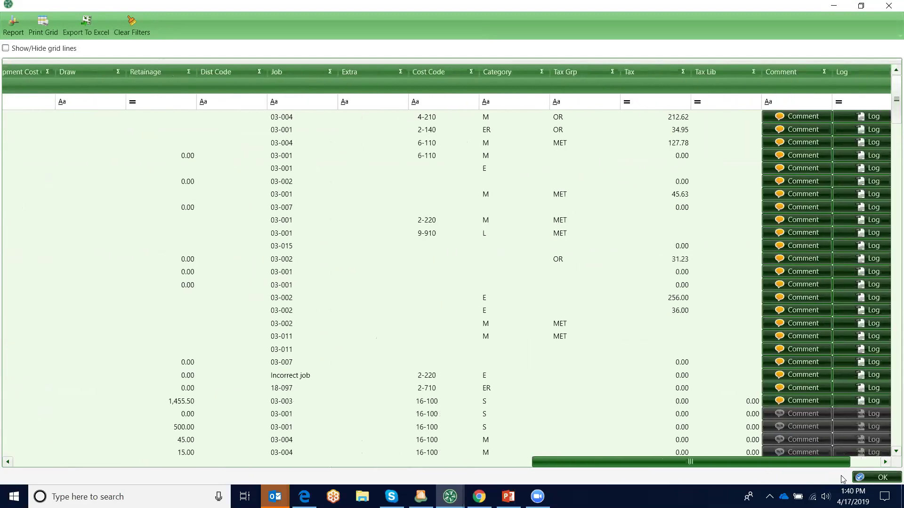
pyautogui.click(791, 117)
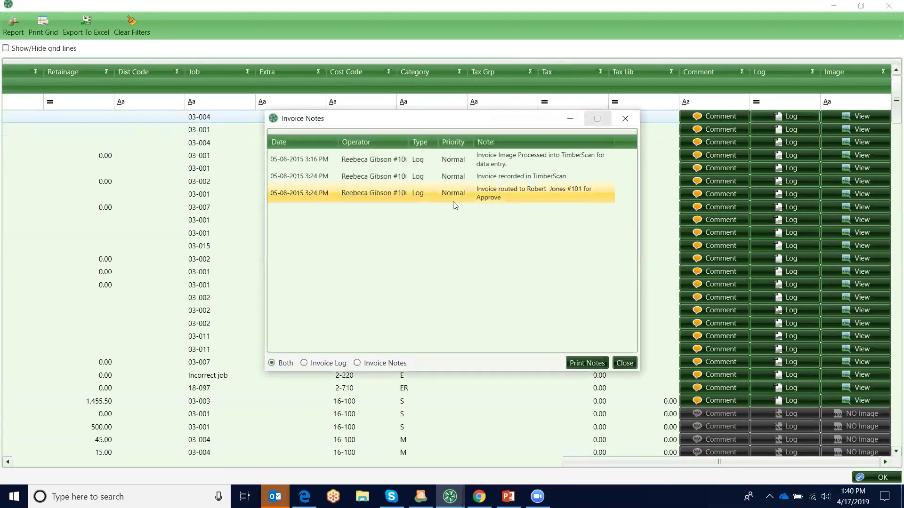
pyautogui.click(625, 118)
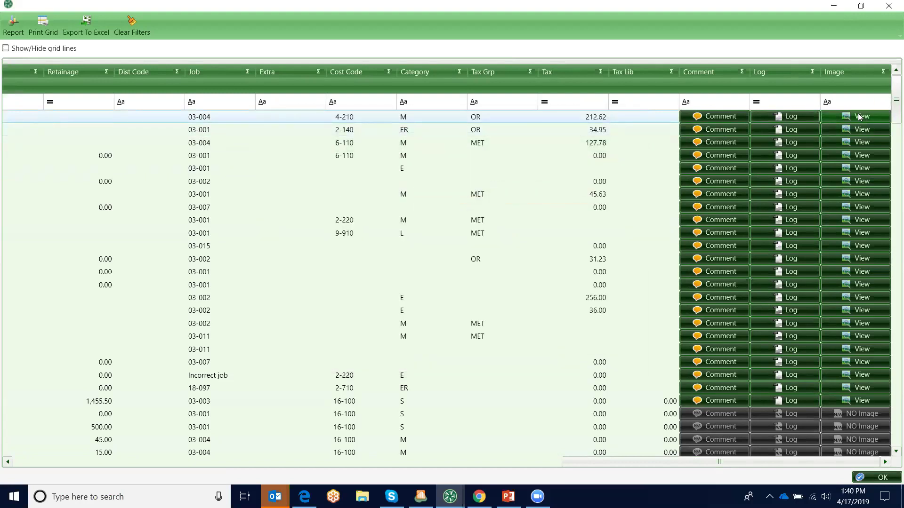
# Review the inquiry's report options for Adobe Acrobat File output and grouping, and exit the inquiry without generating a report.
pyautogui.click(14, 26)
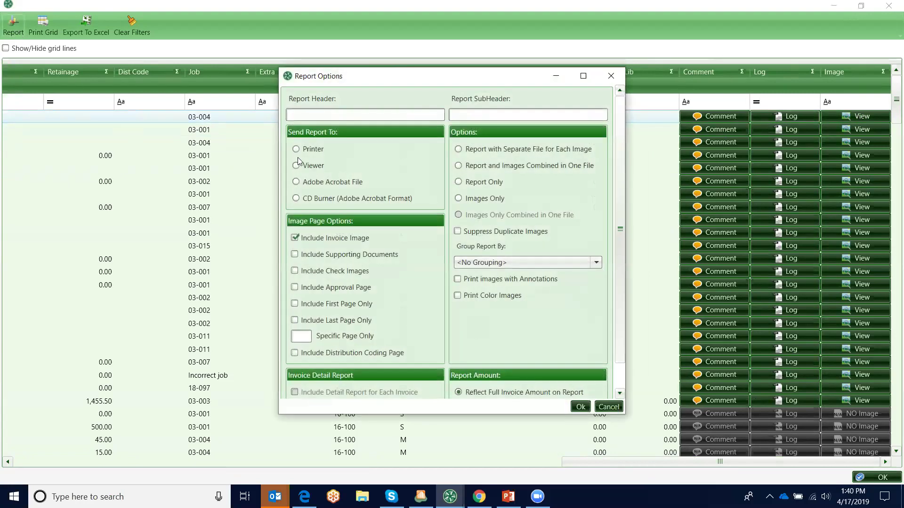
pyautogui.click(296, 182)
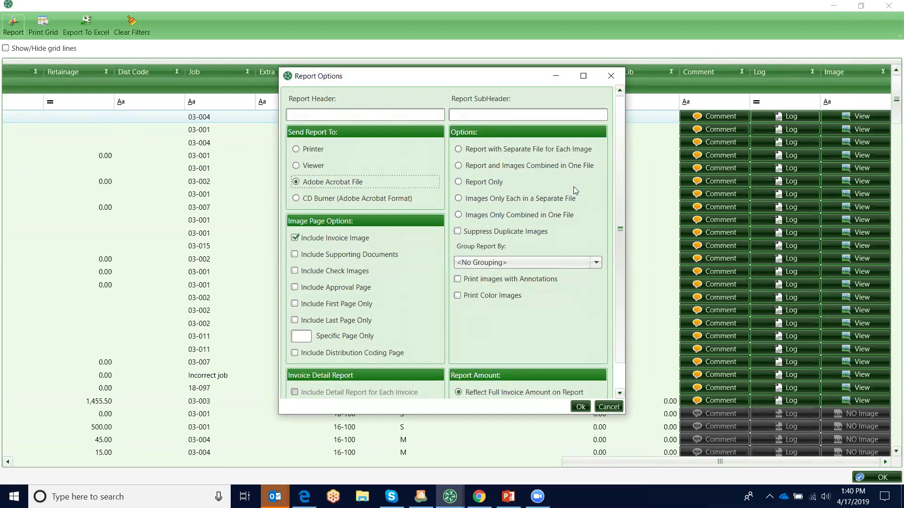
pyautogui.click(595, 264)
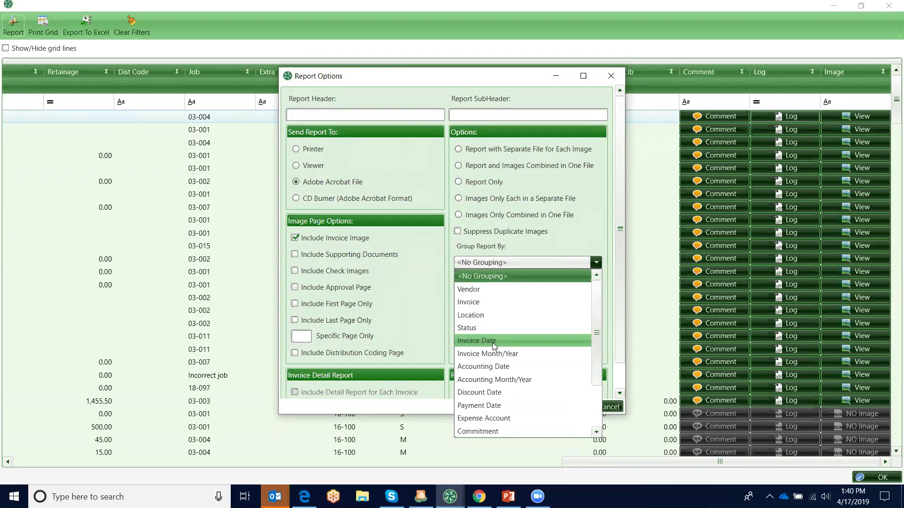
pyautogui.moveTo(592, 304); pyautogui.dragTo(597, 343)
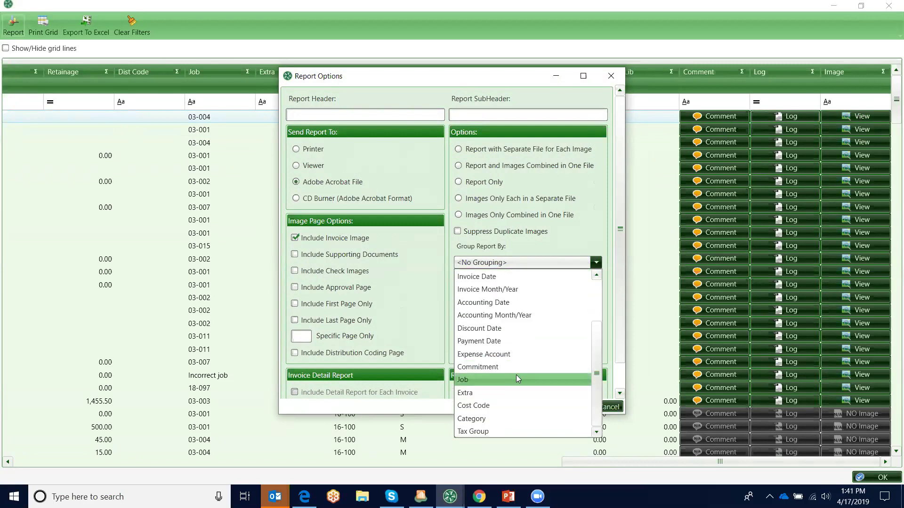
pyautogui.click(617, 311)
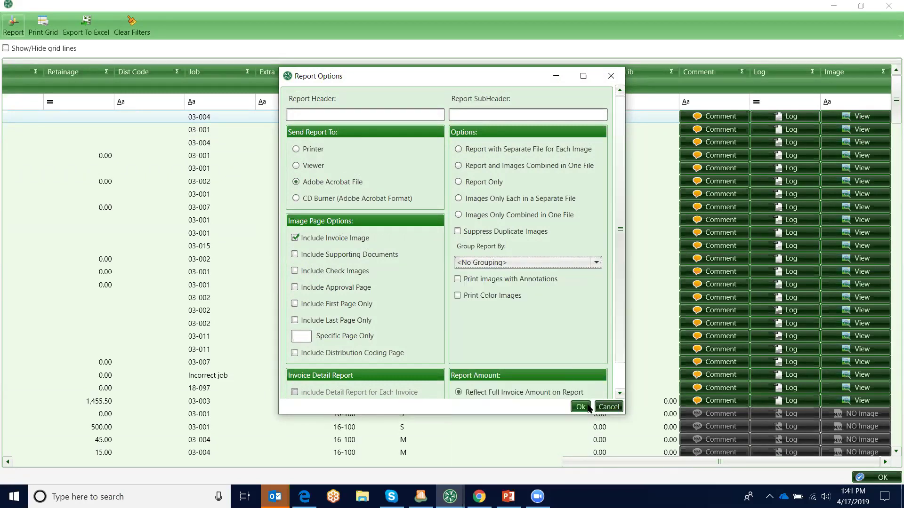
pyautogui.click(611, 76)
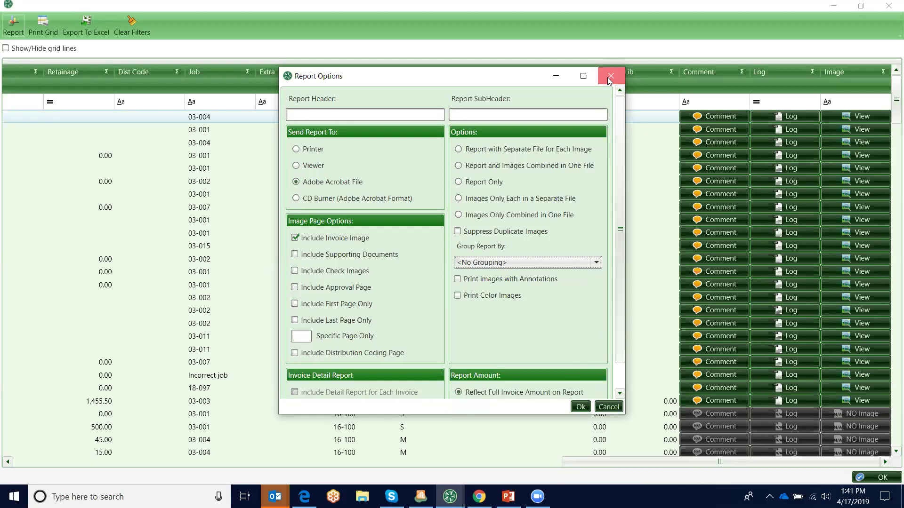
pyautogui.click(890, 6)
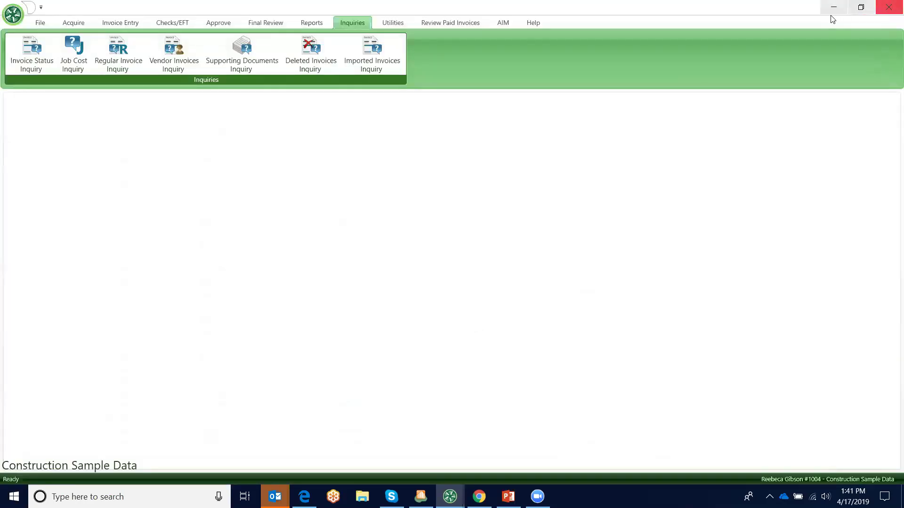
# Open the Sample Billing Backup Report PDF from the desktop, view its invoice list and the 24011-APR invoice image, and close it.
pyautogui.click(831, 5)
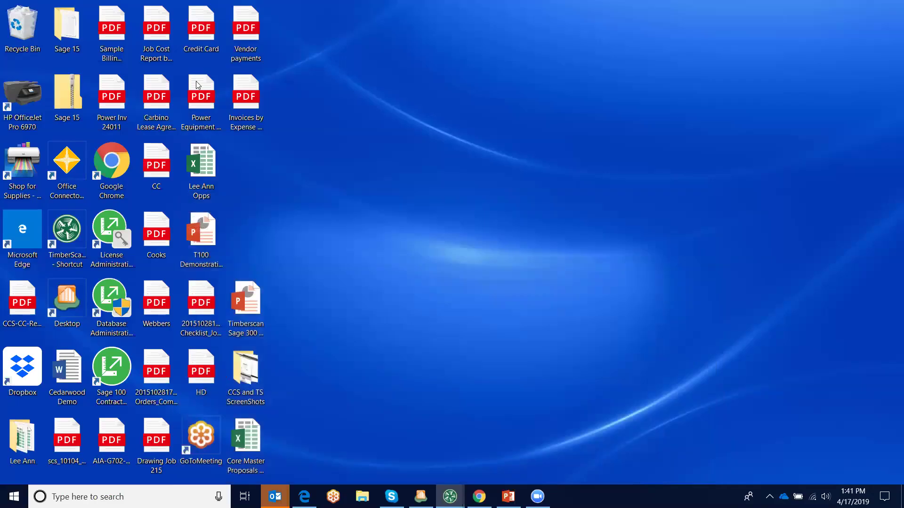
pyautogui.doubleClick(113, 29)
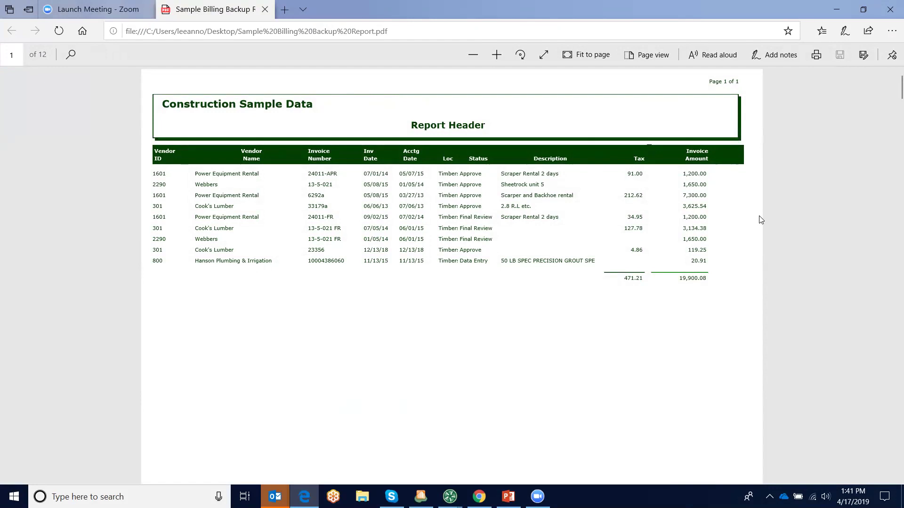
pyautogui.scroll(-3, 749, 262)
pyautogui.scroll(-5, 750, 264)
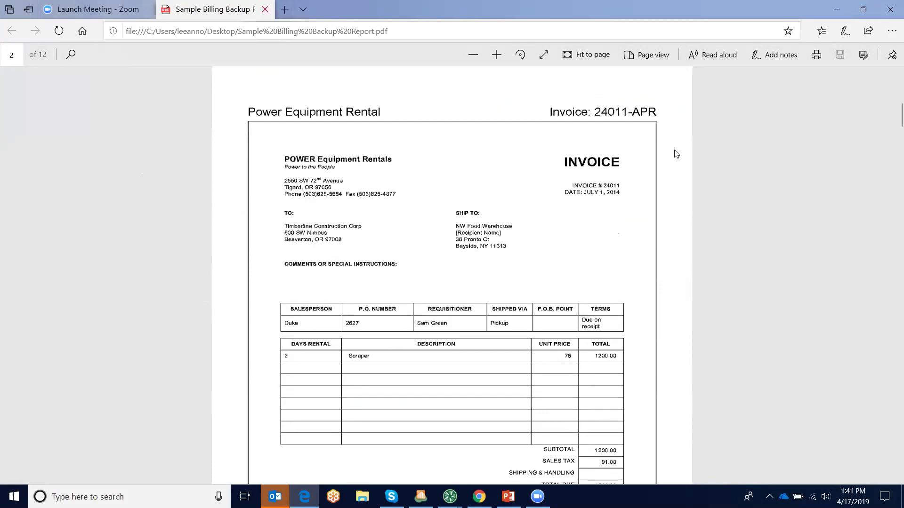
pyautogui.hotkey('ctrl', 'w')
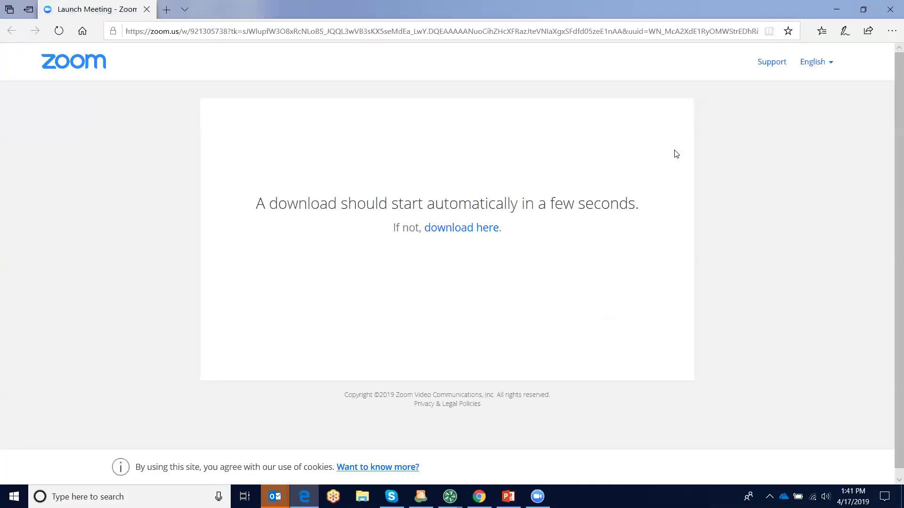
pyautogui.click(837, 10)
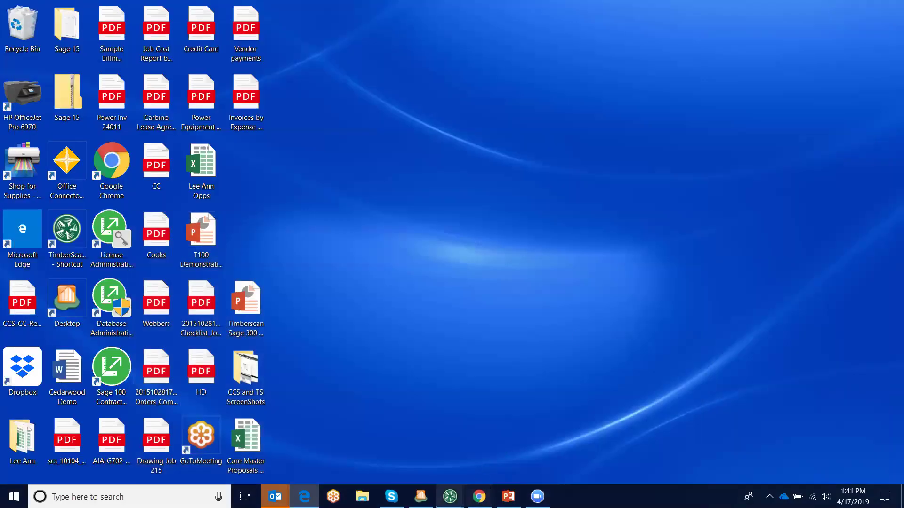
# Switch back to TimberScan, run the Regular Invoice Inquiry on TimberScan and Current invoices for all dates and companies, and maximize the results.
pyautogui.moveTo(449, 496)
pyautogui.click(510, 459)
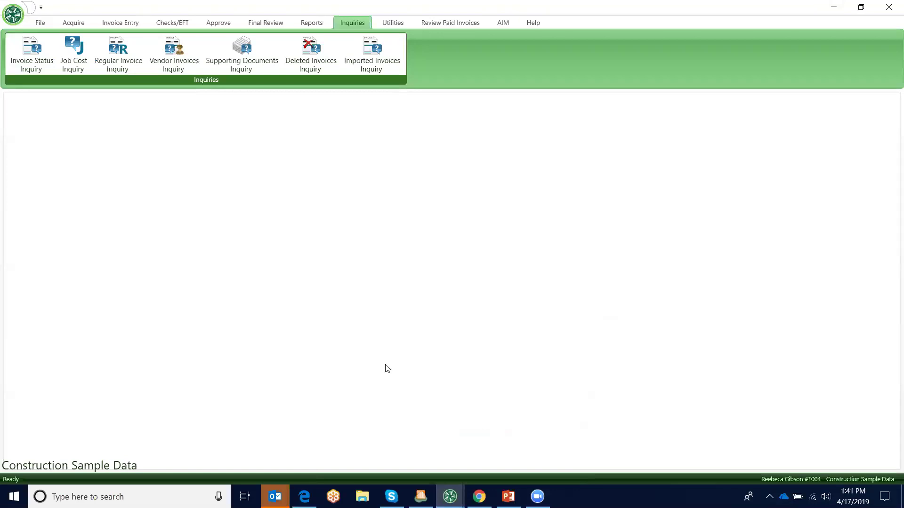
pyautogui.click(114, 58)
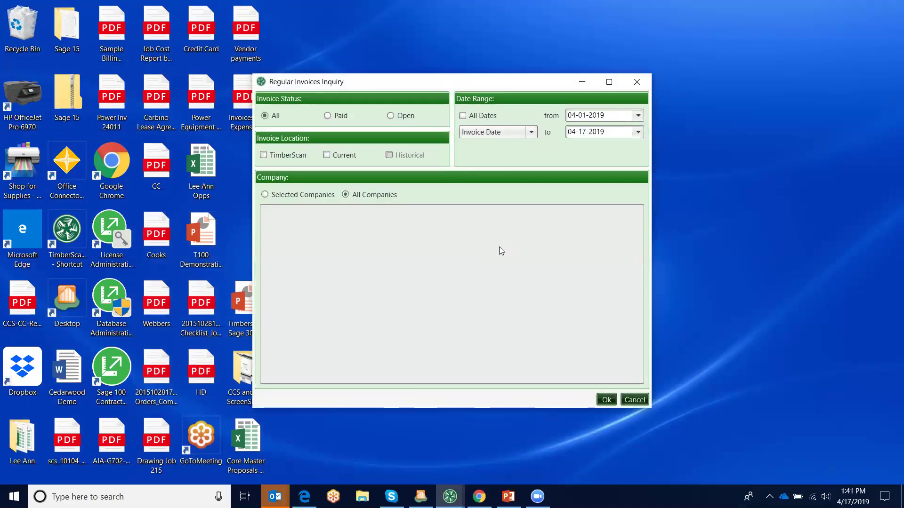
pyautogui.click(265, 155)
pyautogui.click(328, 156)
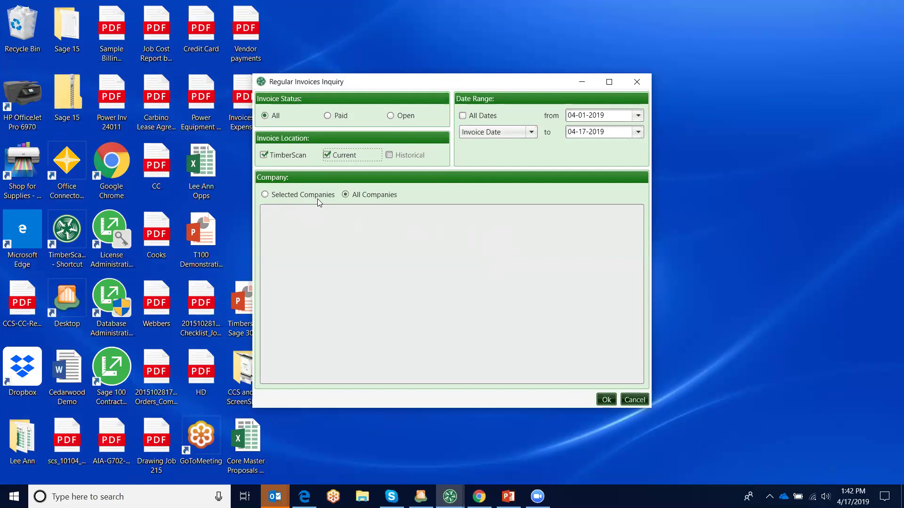
pyautogui.click(462, 116)
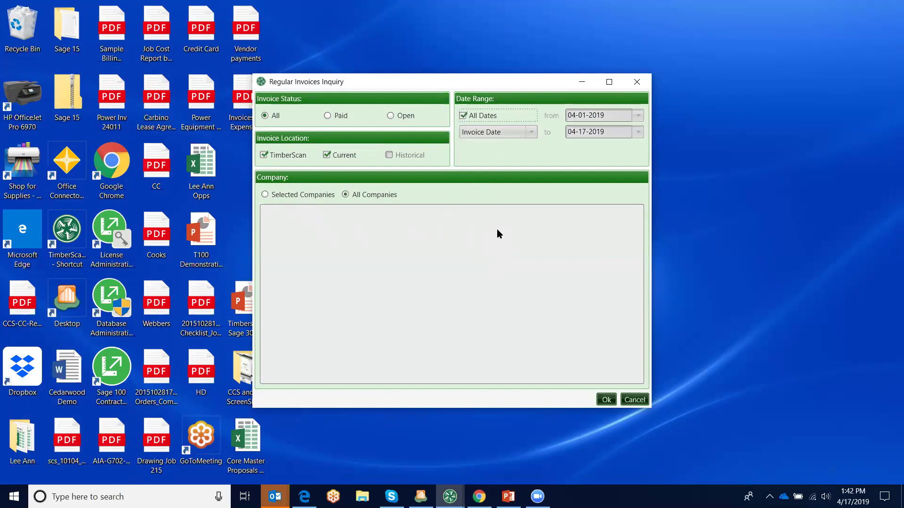
pyautogui.click(606, 400)
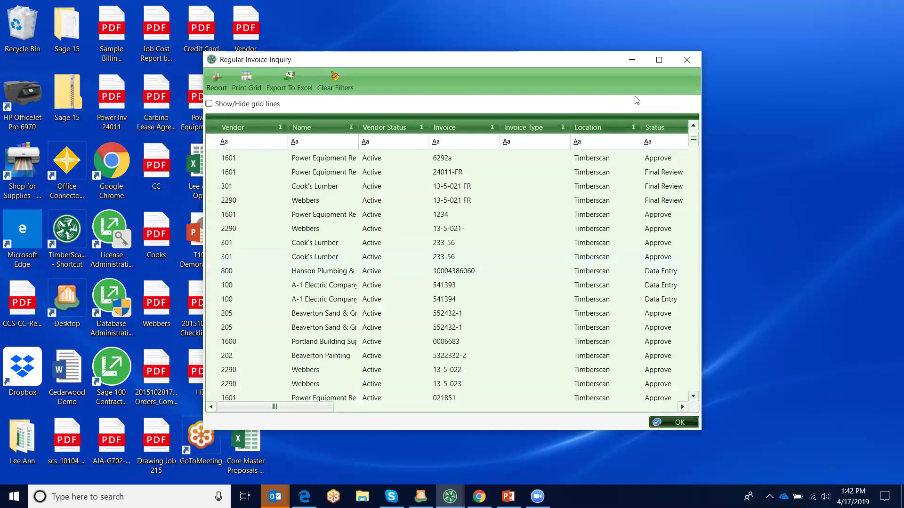
pyautogui.click(659, 60)
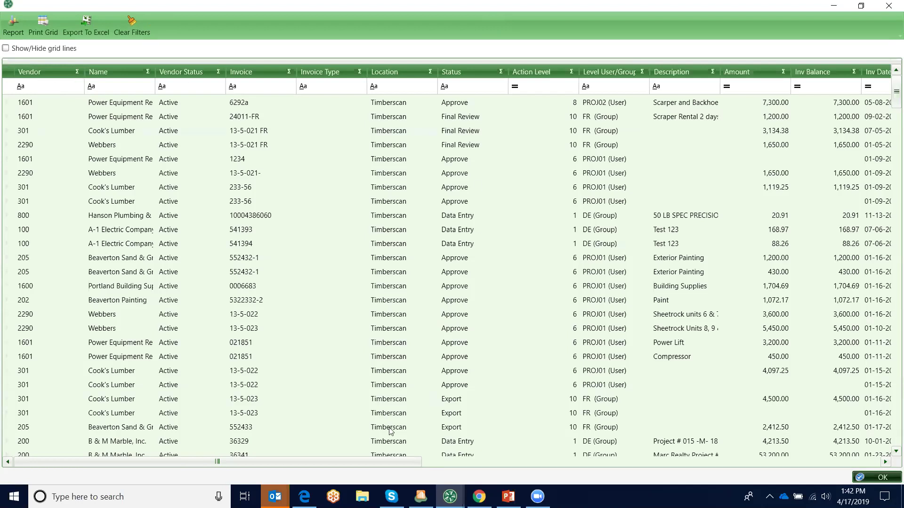
# Review the custom filter operators available for the Amount column and discard the filter without applying it.
pyautogui.moveTo(452, 465); pyautogui.dragTo(629, 468)
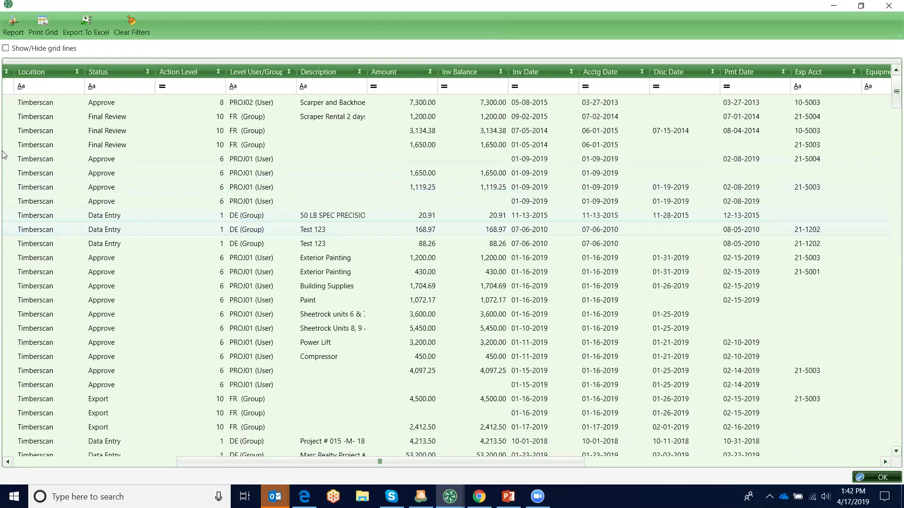
pyautogui.click(430, 88)
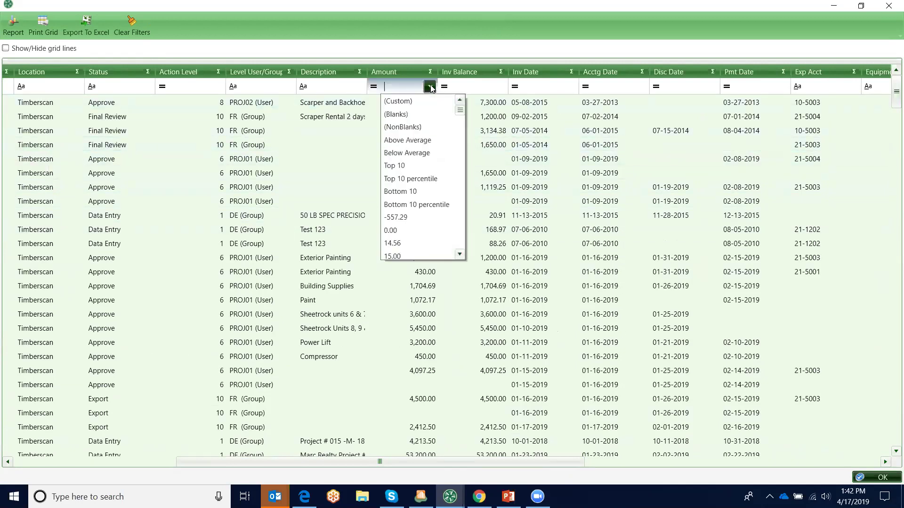
pyautogui.click(409, 100)
pyautogui.click(275, 184)
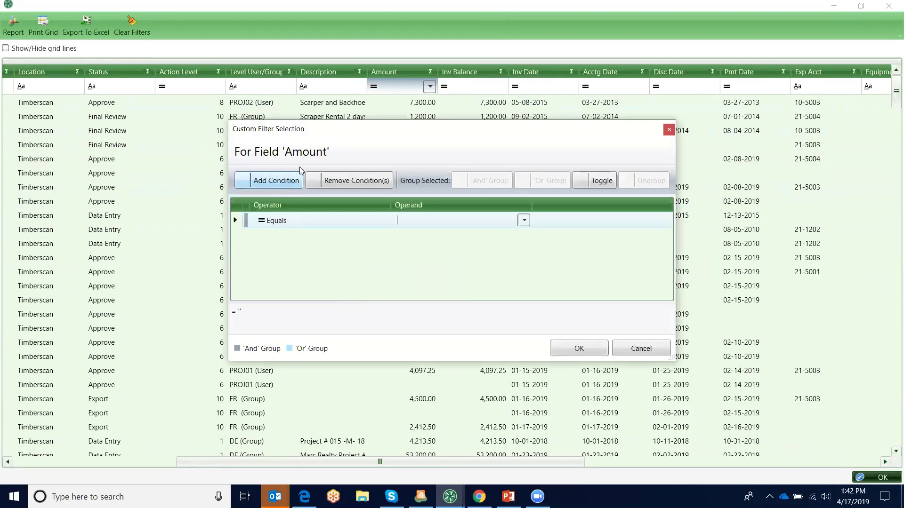
pyautogui.click(382, 222)
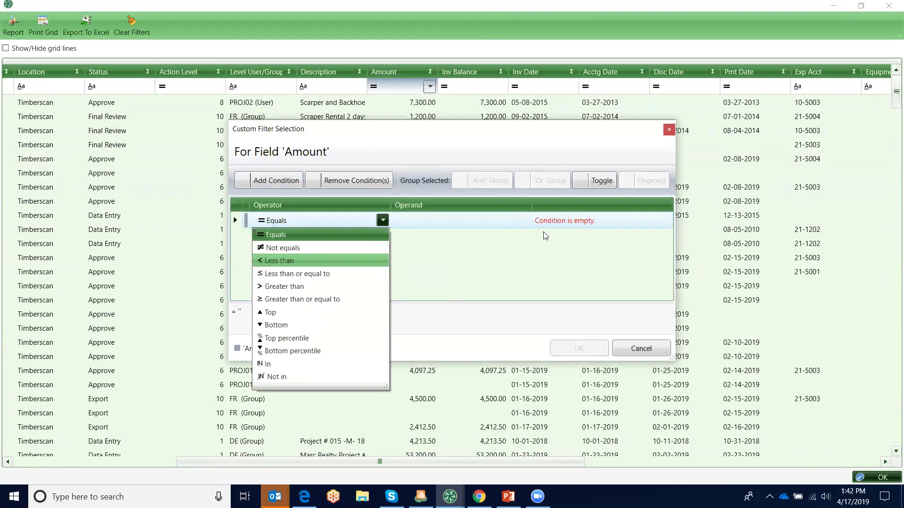
pyautogui.click(656, 266)
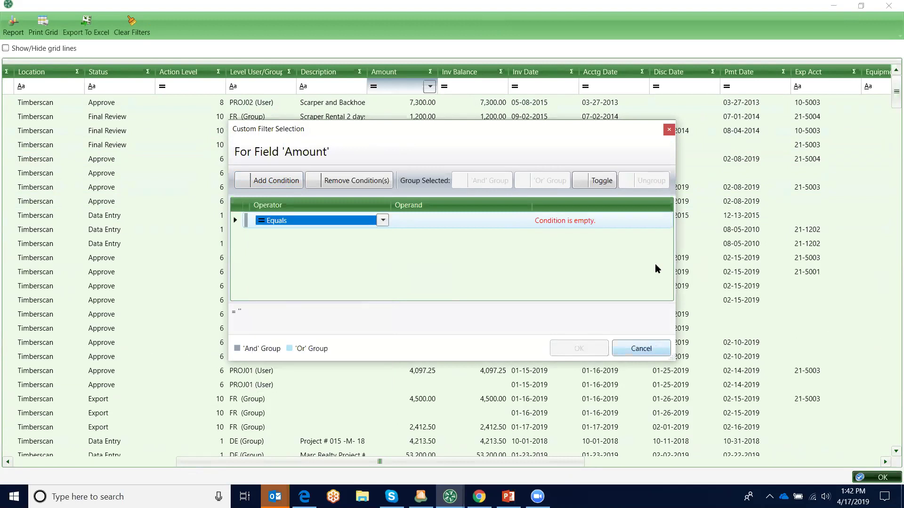
pyautogui.click(669, 131)
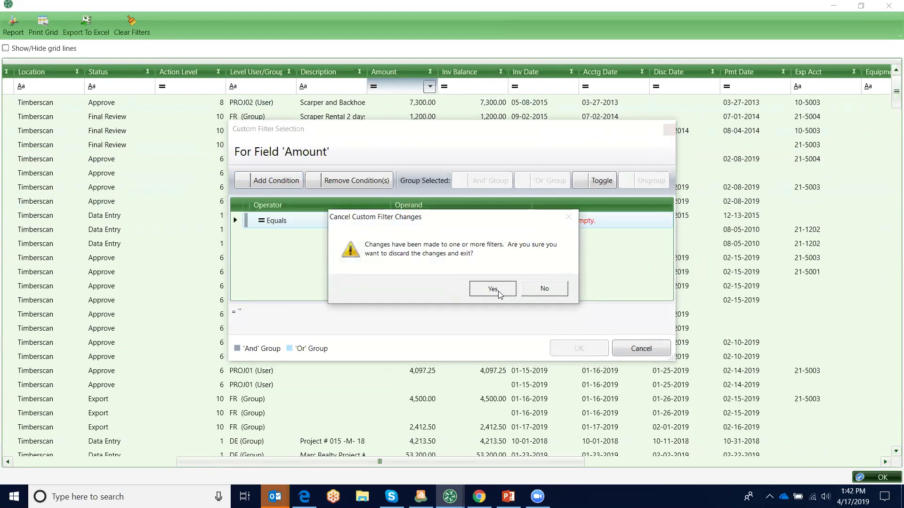
pyautogui.click(493, 289)
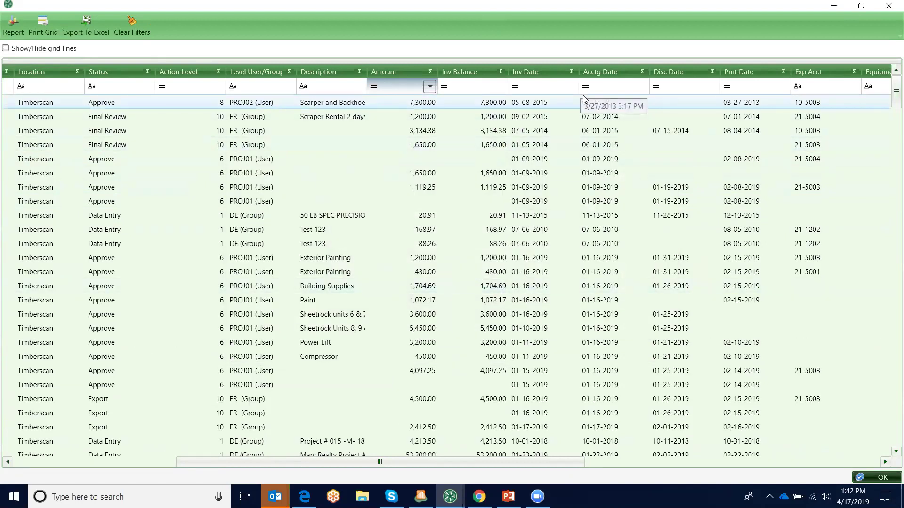
# Examine the date and expense account columns, view the Exp Acct filter values, and close the inquiry results.
pyautogui.moveTo(415, 462)
pyautogui.mouseDown()
pyautogui.moveTo(457, 460)
pyautogui.moveTo(529, 410)
pyautogui.mouseUp()
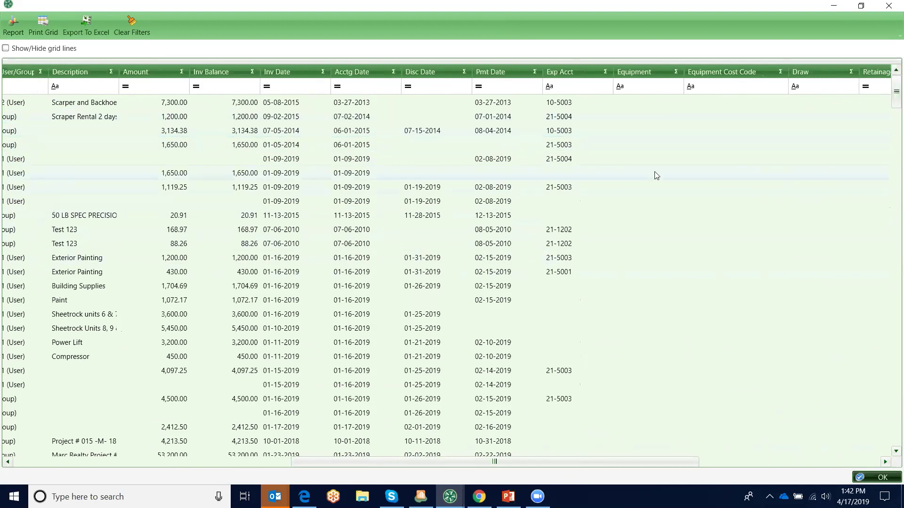
pyautogui.moveTo(581, 126)
pyautogui.click(605, 86)
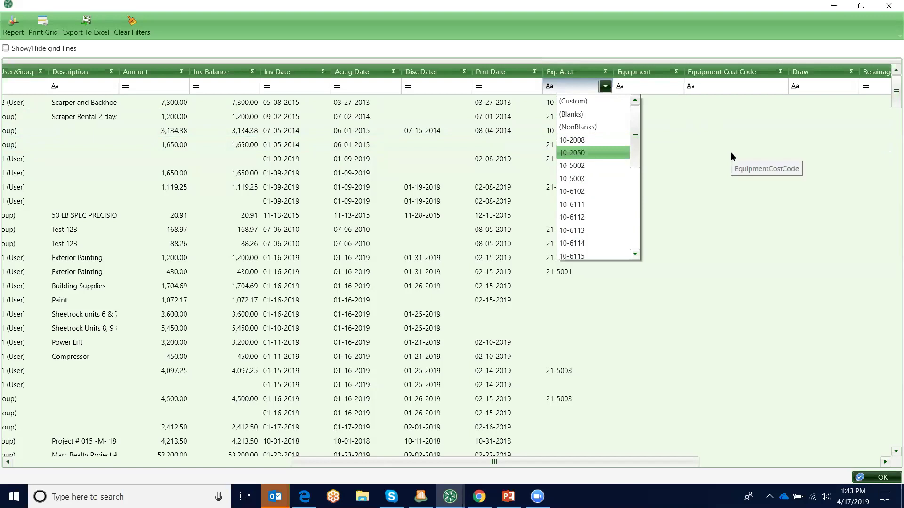
pyautogui.click(700, 115)
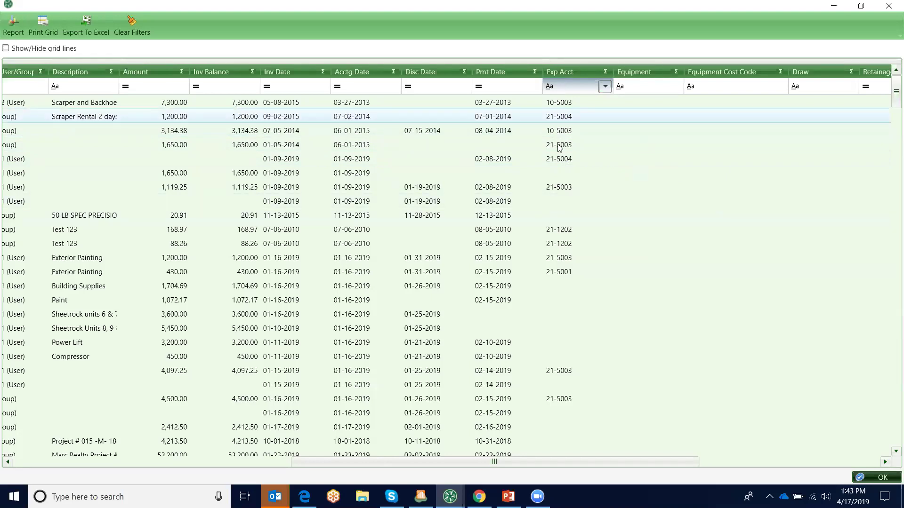
pyautogui.moveTo(565, 149)
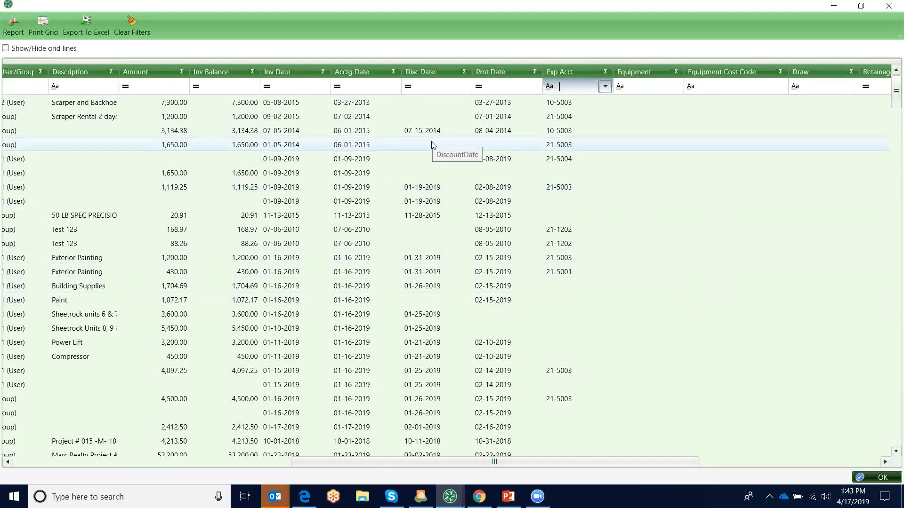
pyautogui.click(890, 7)
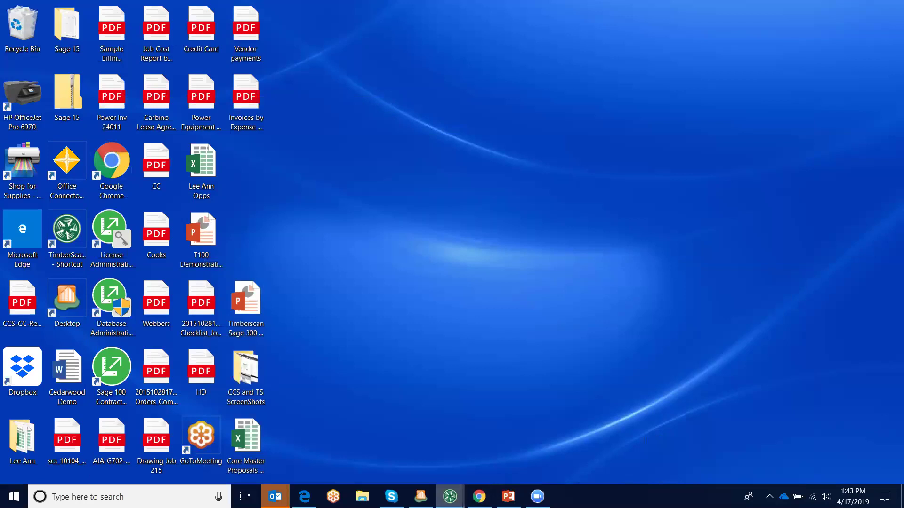
# Return to the TimberScan approval dashboard, open the Webbers invoices by vendor, and compare their grid and card views.
pyautogui.moveTo(450, 496)
pyautogui.click(425, 474)
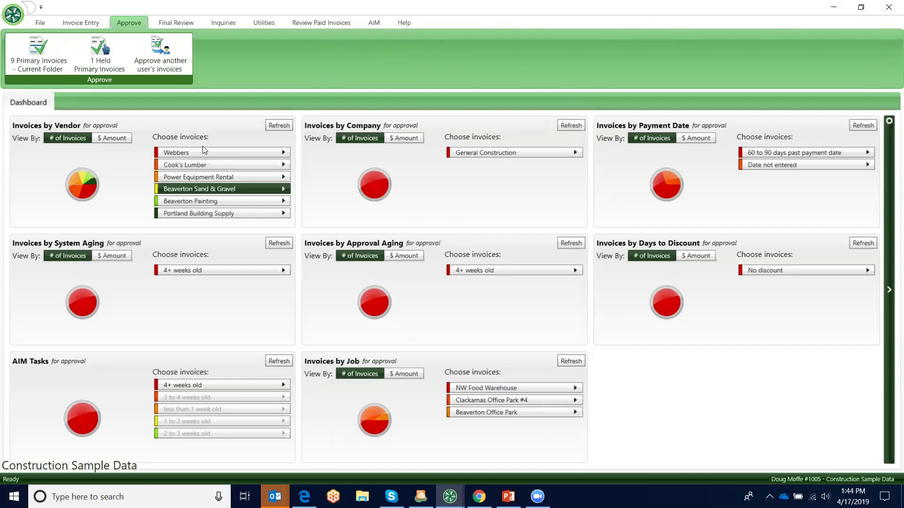
pyautogui.moveTo(208, 151)
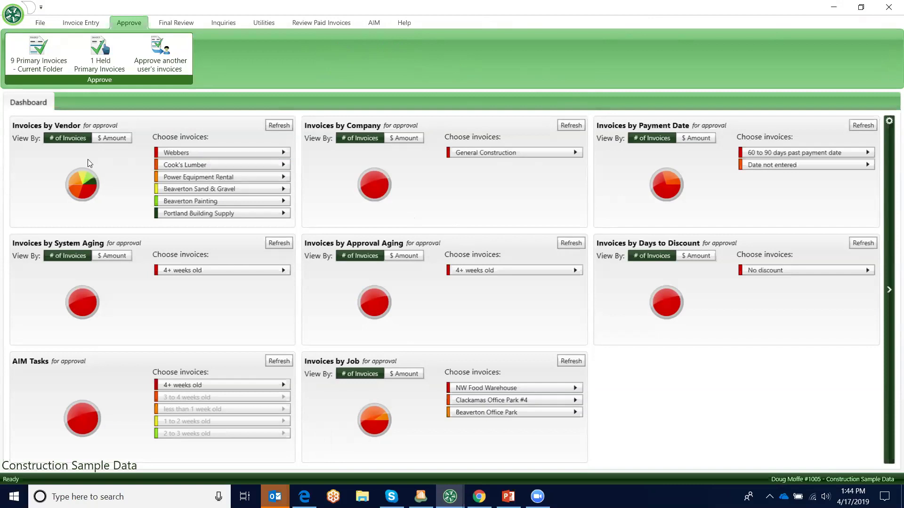
pyautogui.click(226, 153)
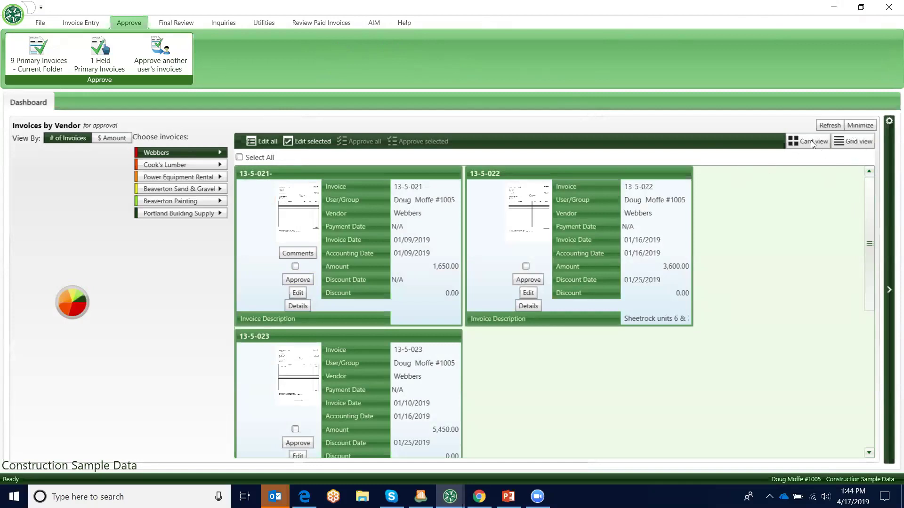
pyautogui.click(861, 142)
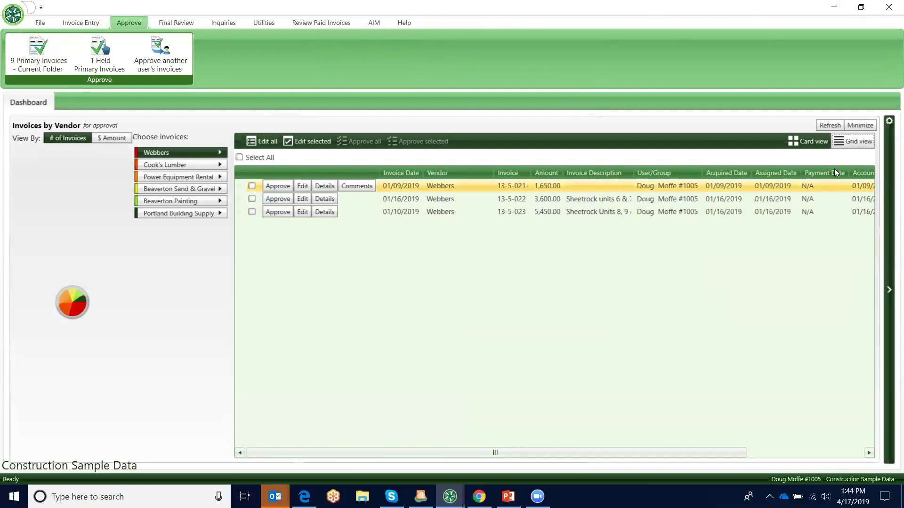
pyautogui.click(815, 140)
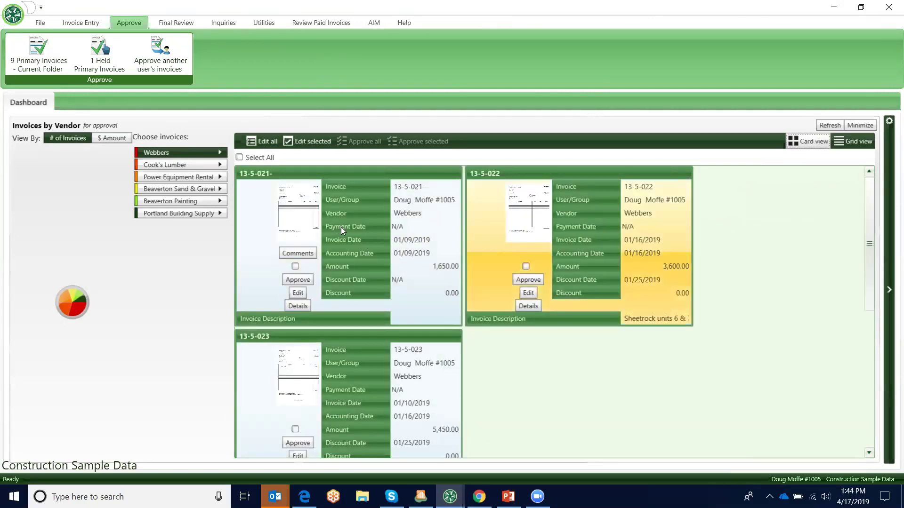
# View the image of Webbers invoice 13-5-021-, close it, and collapse the vendor invoices back to the full dashboard.
pyautogui.click(302, 210)
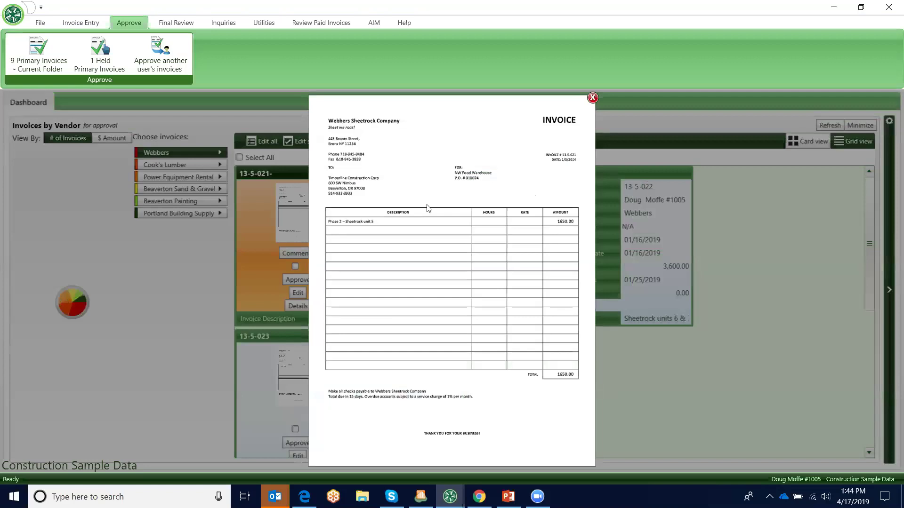
pyautogui.click(592, 98)
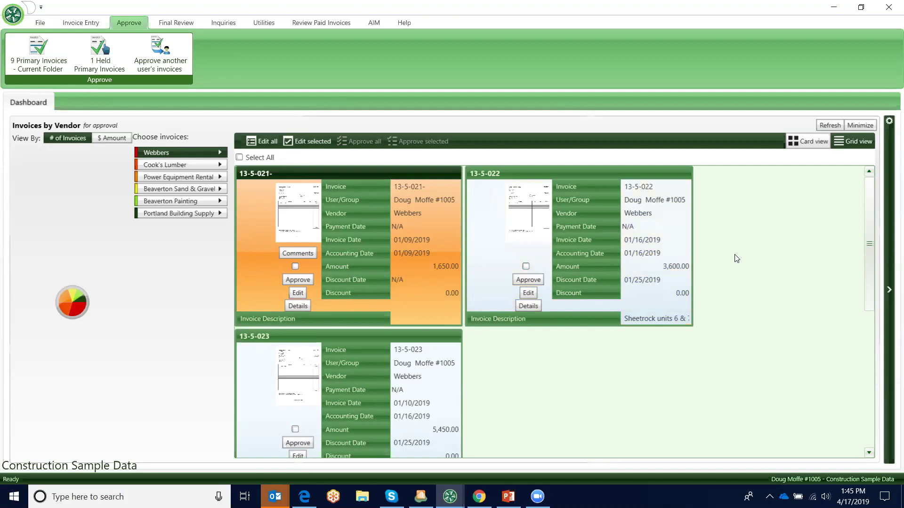
pyautogui.click(861, 126)
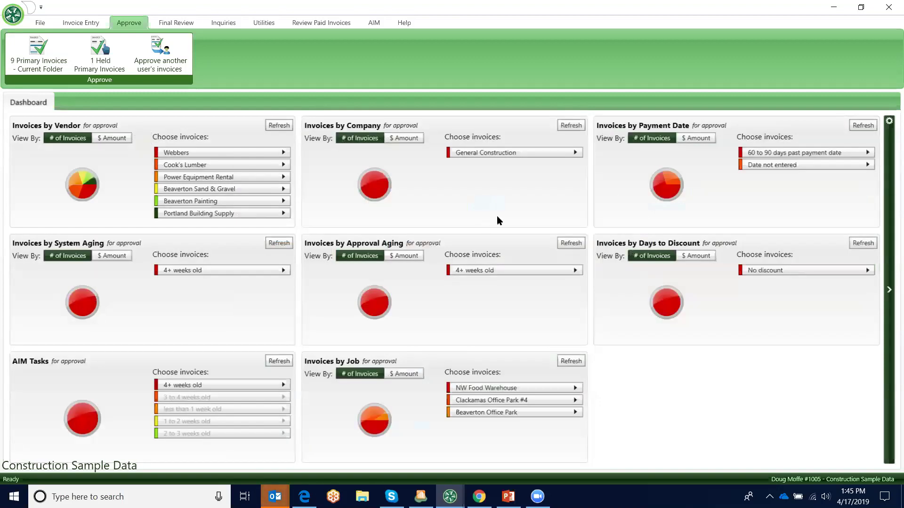
# Switch to TimberScan GO in Chrome, open the Power Equipment Rental 24011-APR invoice, and enlarge its image.
pyautogui.click(479, 497)
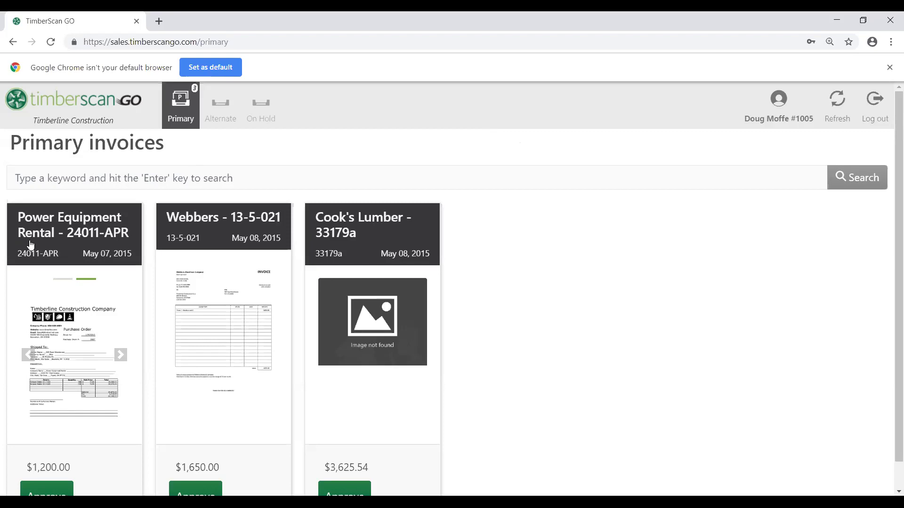
pyautogui.click(65, 234)
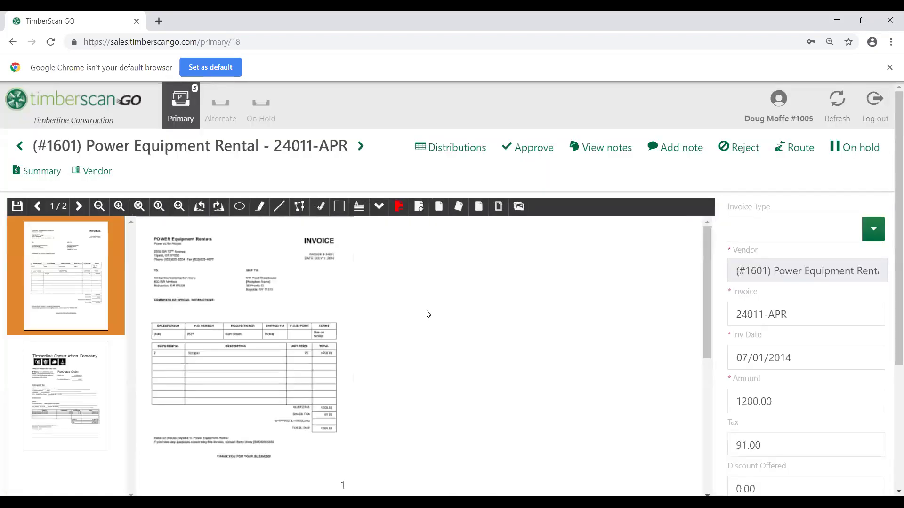
pyautogui.click(118, 207)
pyautogui.click(118, 207)
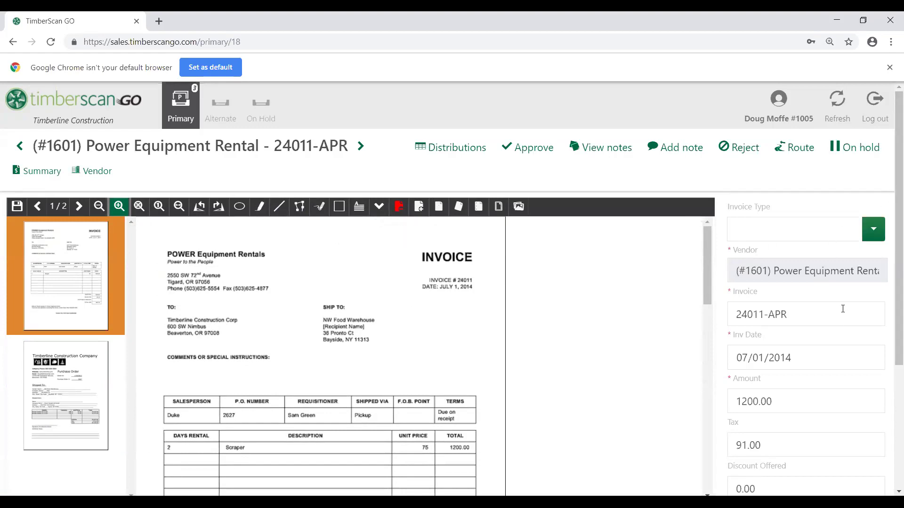
pyautogui.moveTo(889, 221)
pyautogui.mouseDown()
pyautogui.moveTo(889, 315)
pyautogui.moveTo(890, 208)
pyautogui.mouseUp()
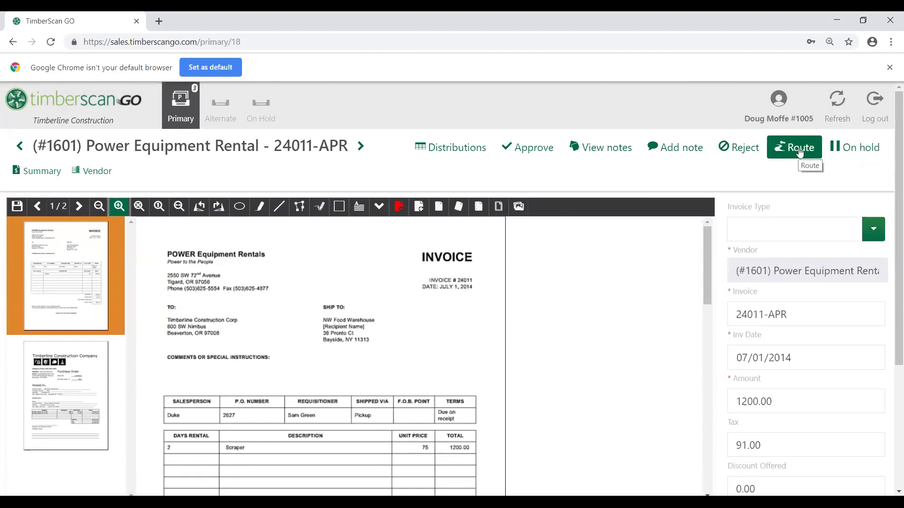
# Look at the invoice's rejection options without rejecting it, and view its combined logs and notes.
pyautogui.click(740, 151)
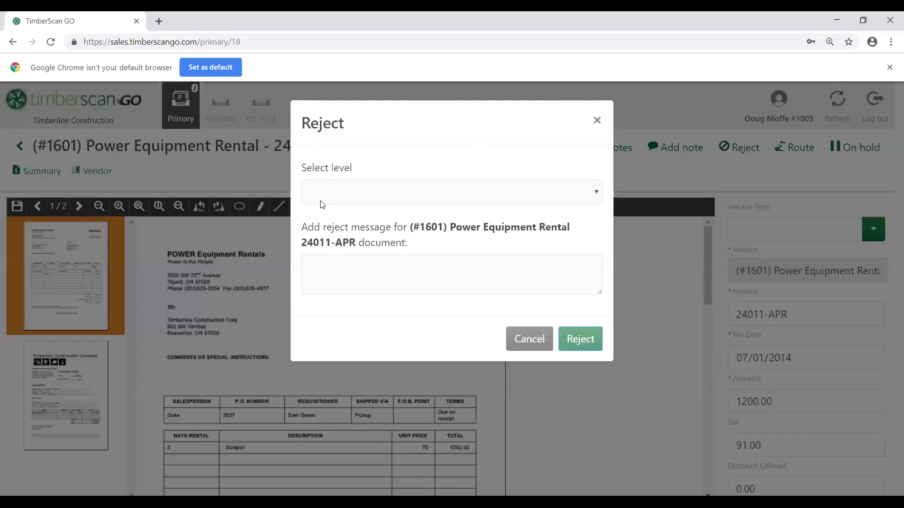
pyautogui.click(597, 121)
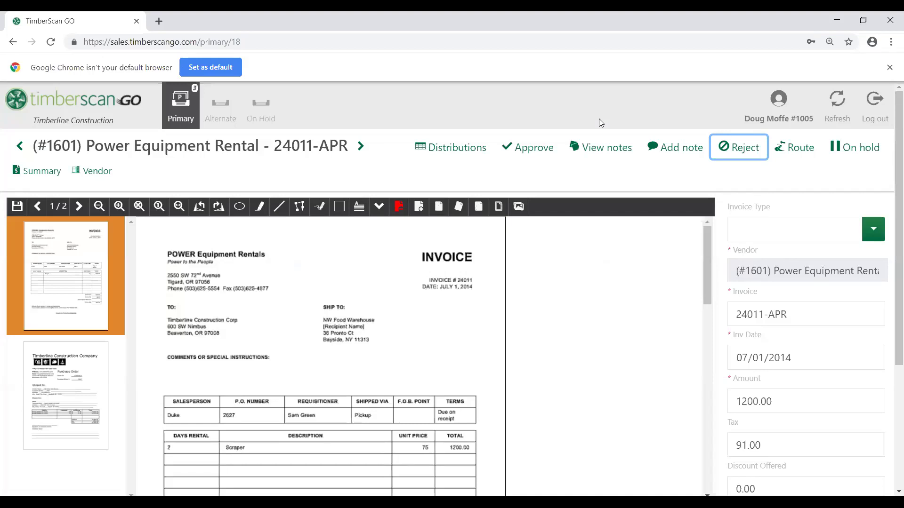
pyautogui.click(594, 147)
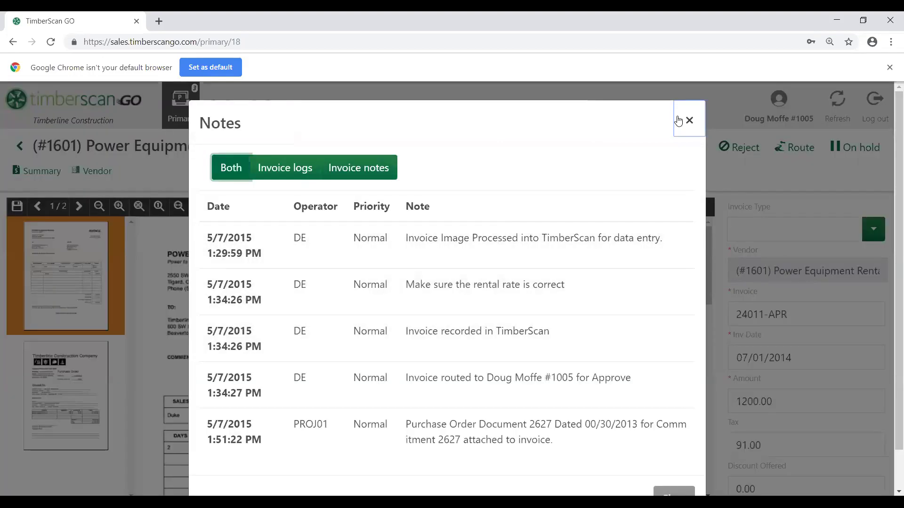
pyautogui.click(691, 122)
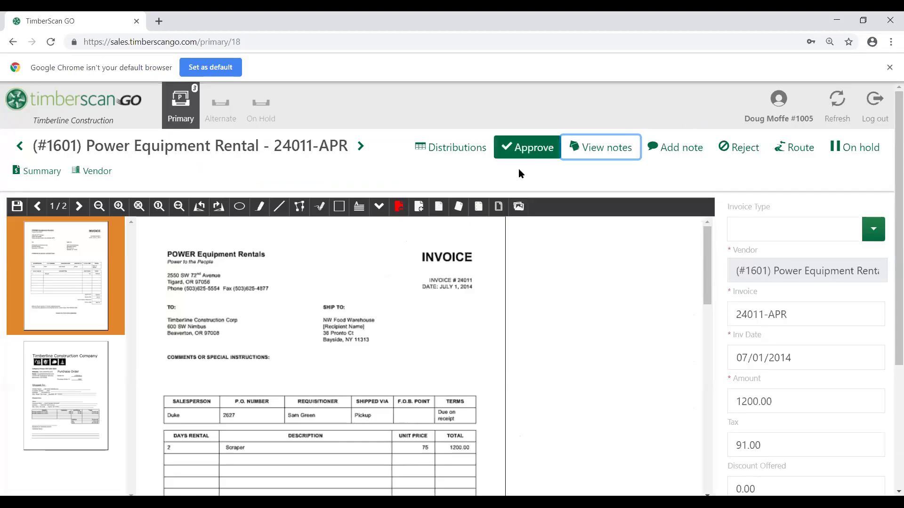
# View the invoice's NW Food Warehouse distribution and its list of selectable accounts, and close the distributions without changes.
pyautogui.click(444, 150)
pyautogui.click(444, 150)
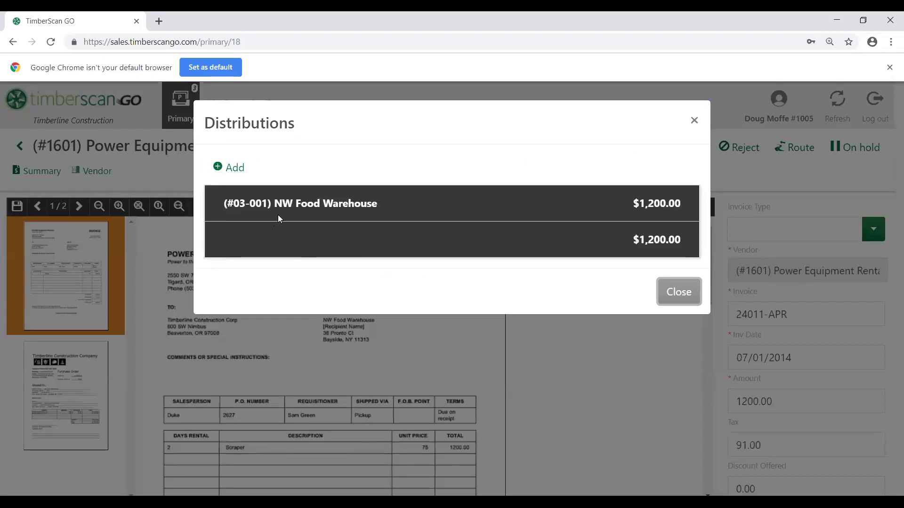
pyautogui.click(283, 204)
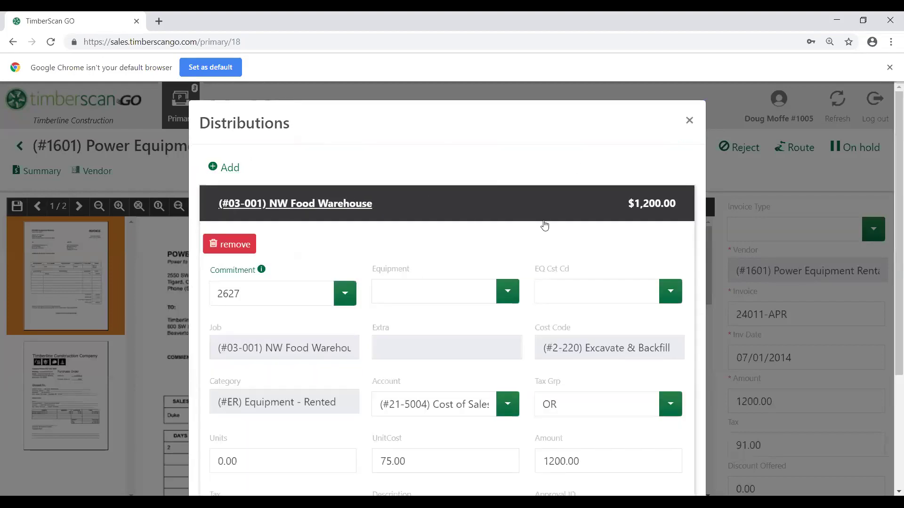
pyautogui.click(509, 407)
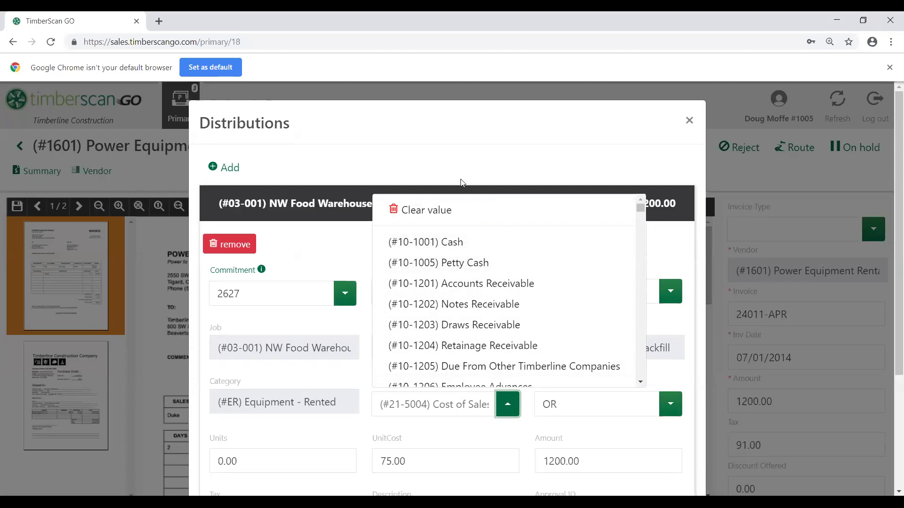
pyautogui.click(690, 122)
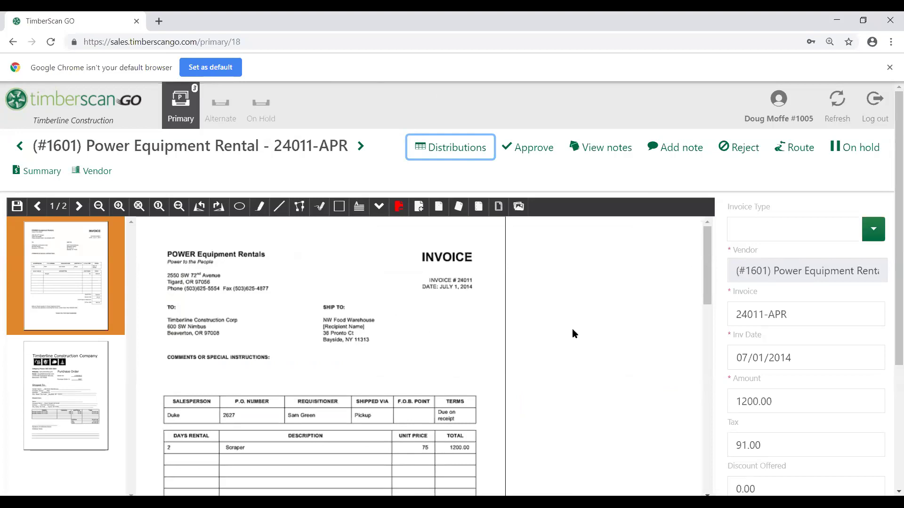
# Preview the invoice page in mobile device emulation on the Galaxy S5, and on the iPad Pro in portrait and landscape orientation.
pyautogui.hotkey('ctrl', 'shift', 'i')
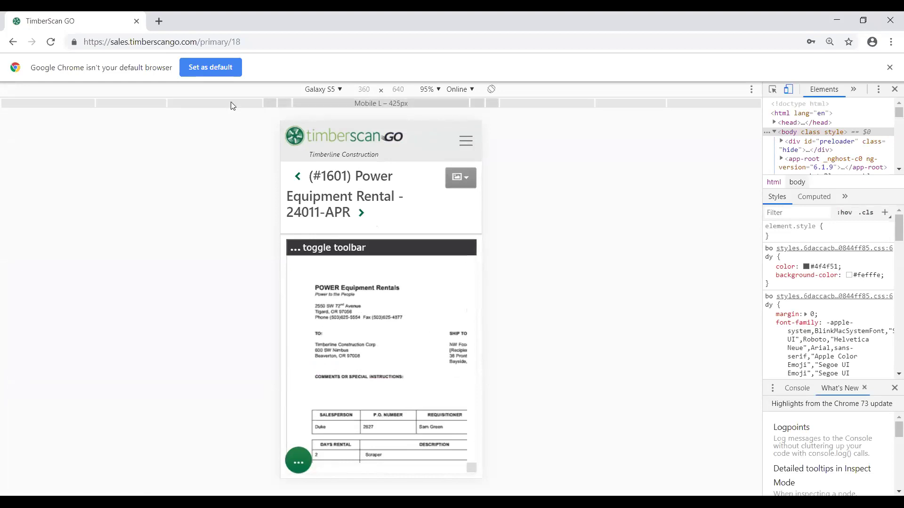
pyautogui.click(340, 91)
pyautogui.click(327, 238)
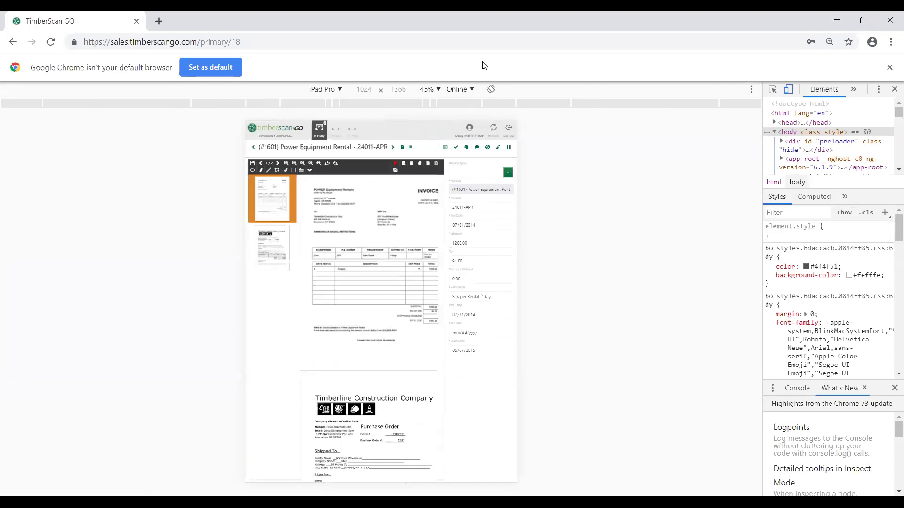
pyautogui.click(491, 89)
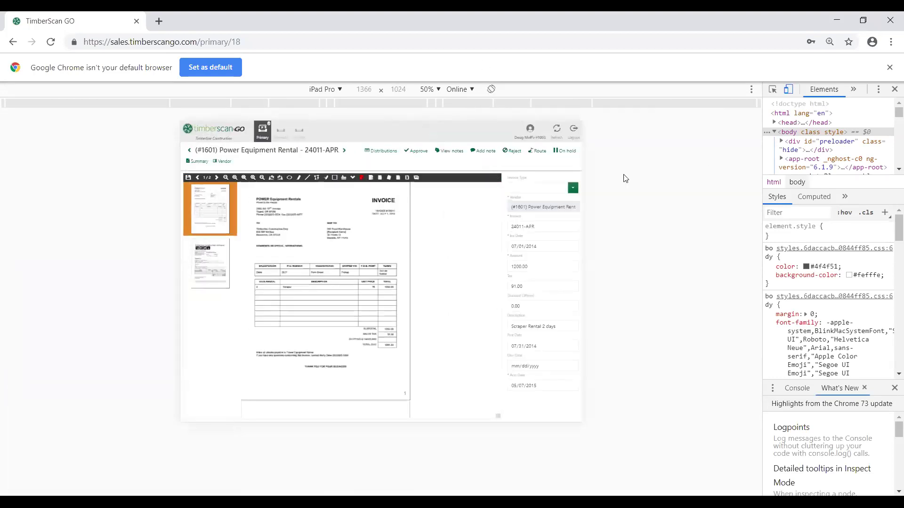
# Enlarge the iPad Pro preview to 75%, and preview the invoice on iPhone X with its lists of sections and actions.
pyautogui.click(438, 89)
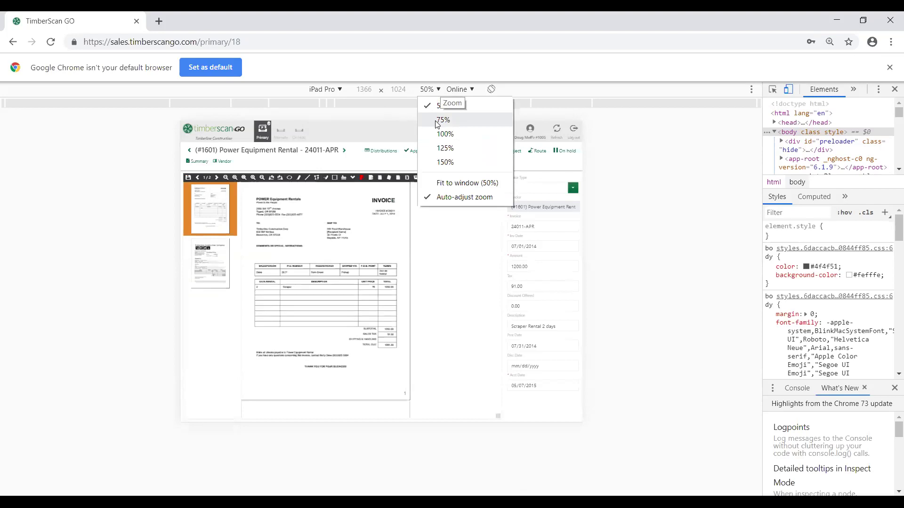
pyautogui.click(435, 121)
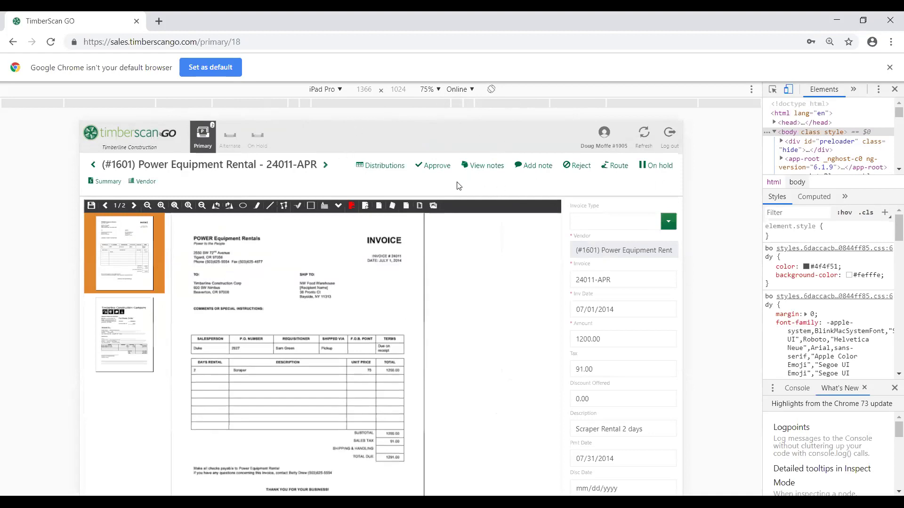
pyautogui.click(341, 92)
pyautogui.press('Escape')
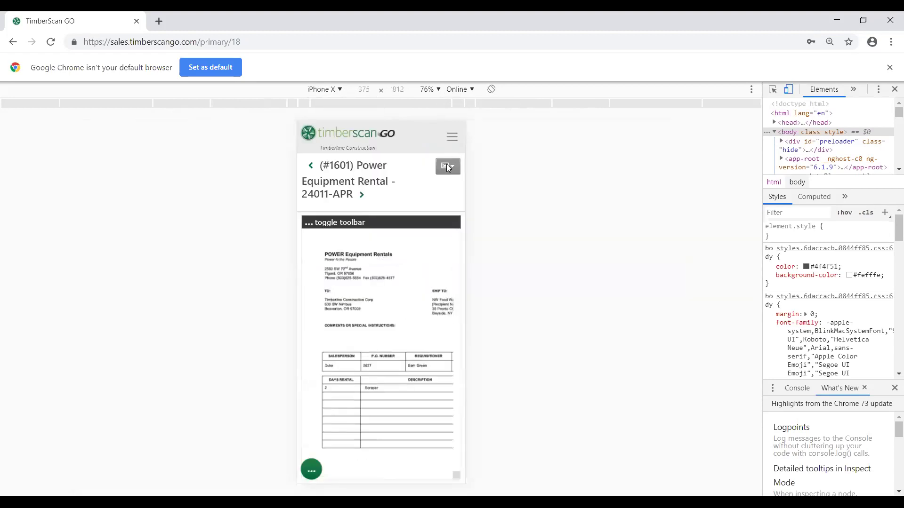
pyautogui.click(448, 167)
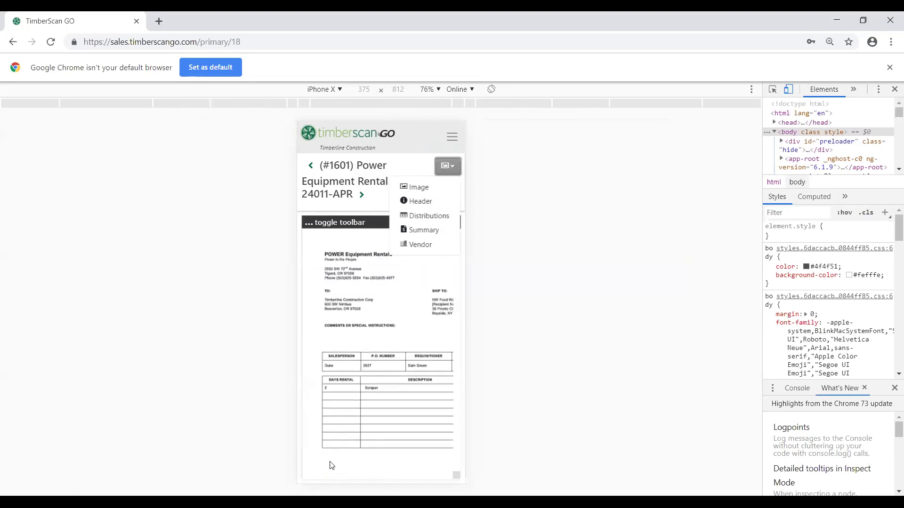
pyautogui.click(317, 466)
pyautogui.click(317, 466)
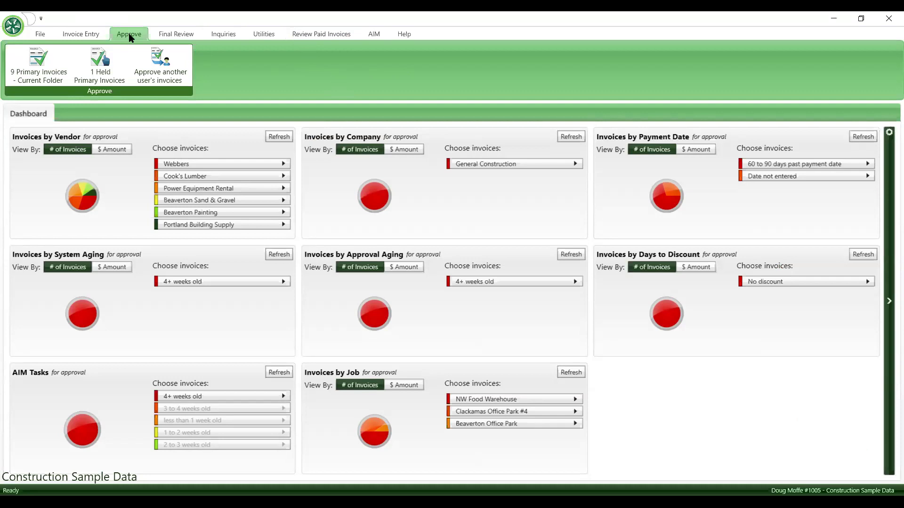
# Open the current folder's primary invoices for approval in TimberScan, and the primary invoices waiting in Final Review.
pyautogui.click(36, 69)
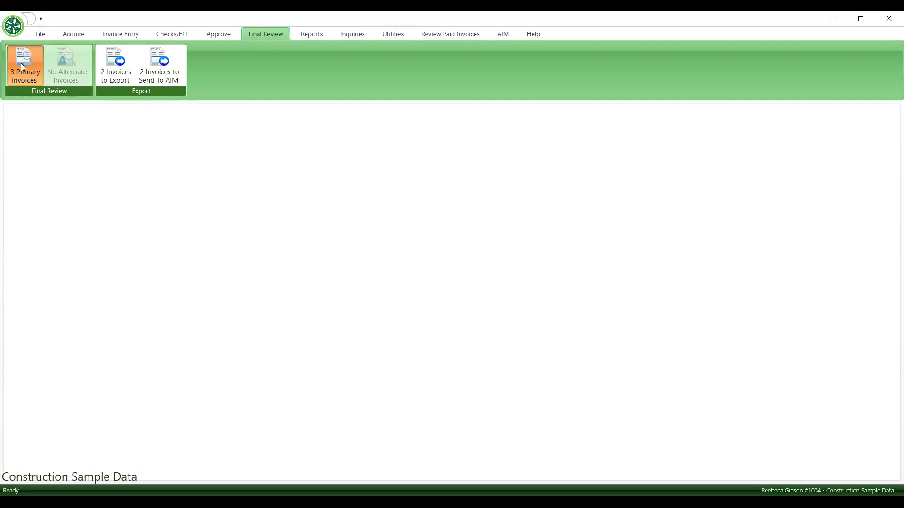
pyautogui.click(21, 64)
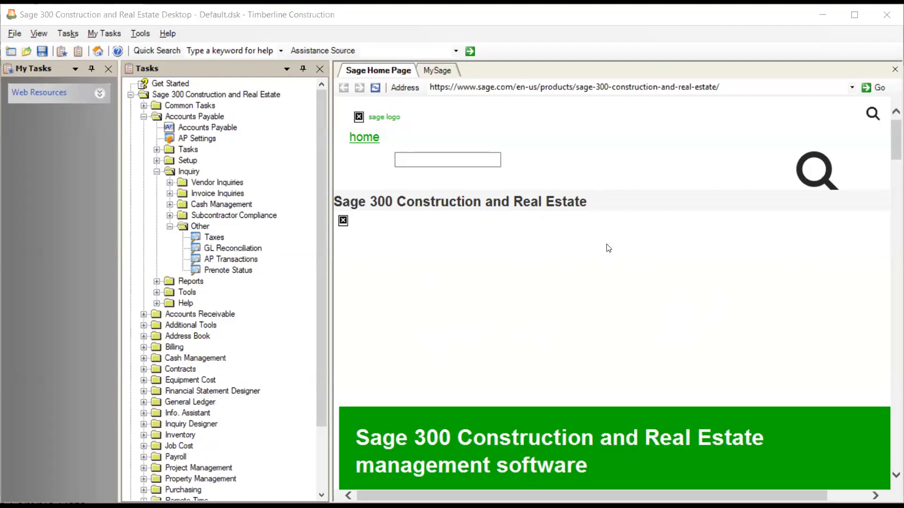
# Switch to Sage 300 Desktop, open the Accounts Payable AP Transactions inquiry, and minimize Sage.
pyautogui.click(229, 260)
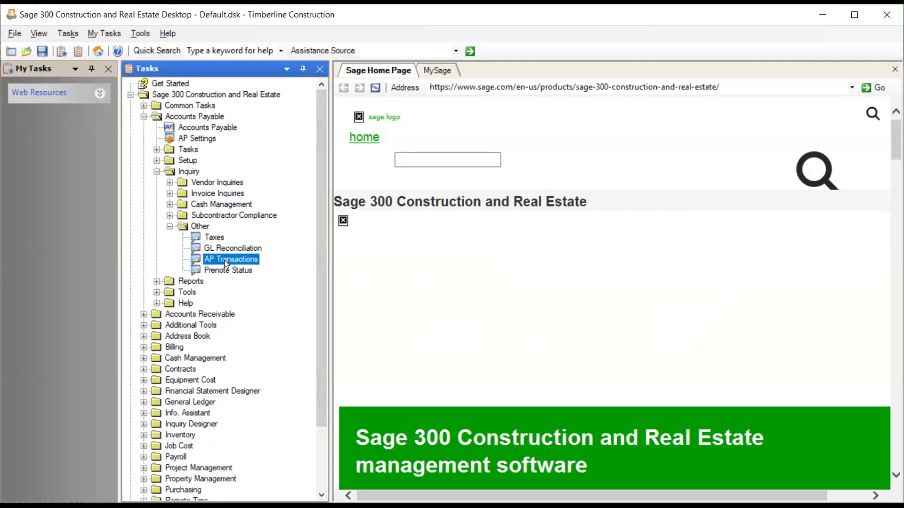
pyautogui.doubleClick(229, 258)
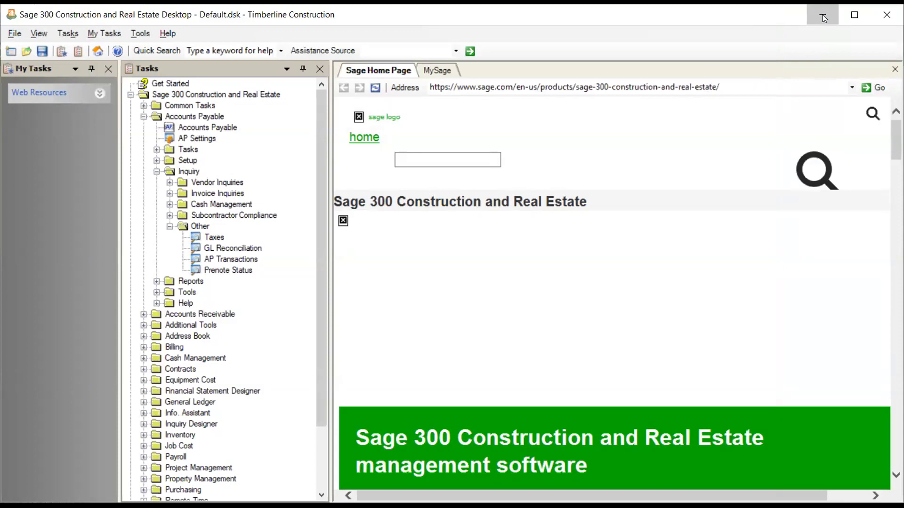
pyautogui.click(822, 14)
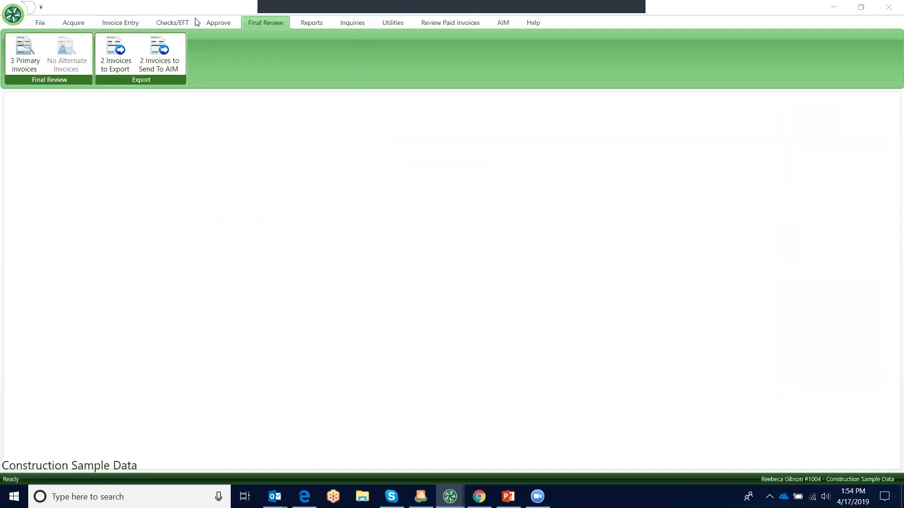
# View the PowEq Ck 24689 for Inv 24011 batch in Attach Checks with the First Pacific Bank account, and close without attaching.
pyautogui.click(176, 22)
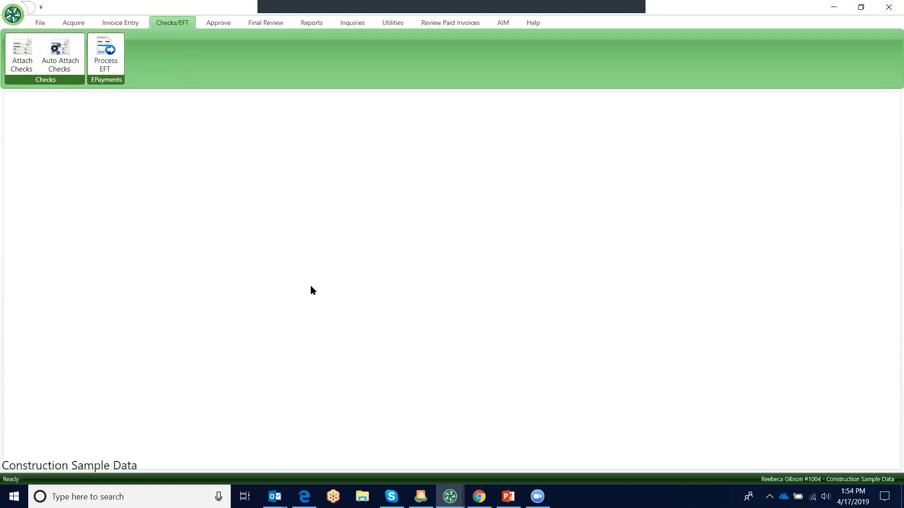
pyautogui.click(23, 54)
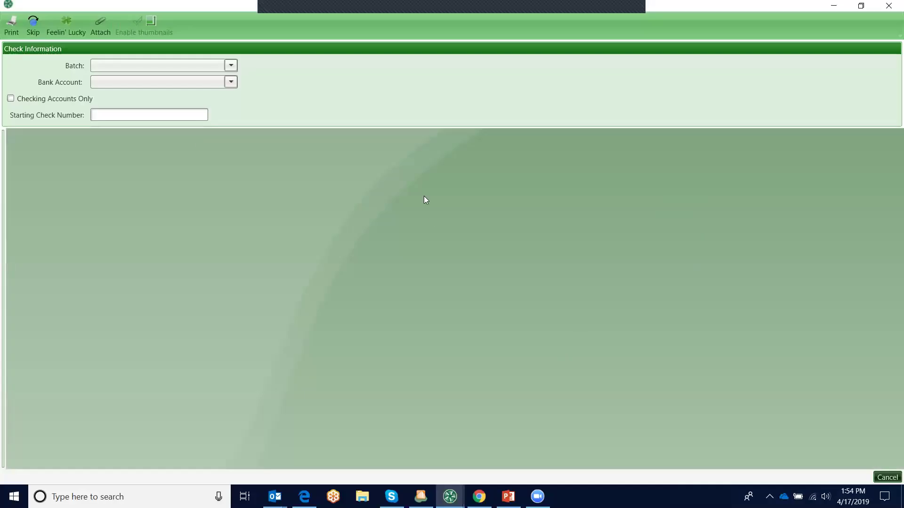
pyautogui.click(231, 65)
pyautogui.click(167, 79)
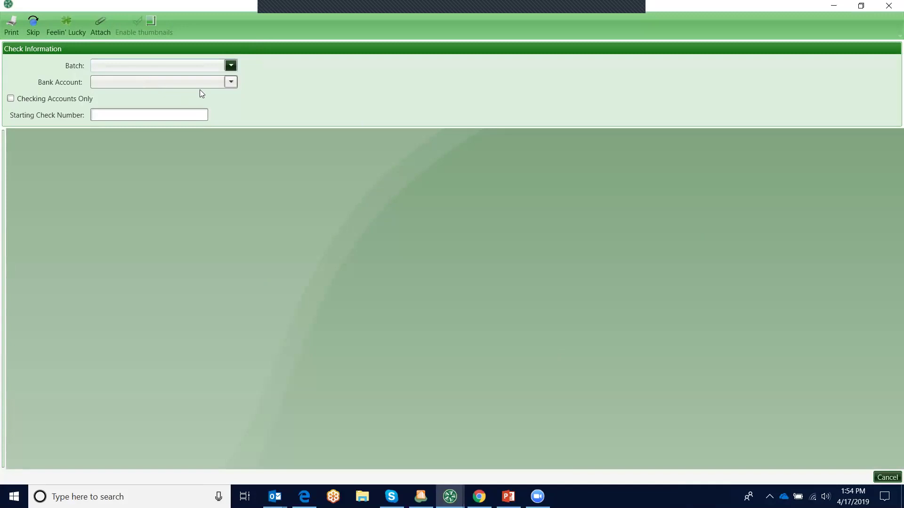
pyautogui.click(204, 82)
pyautogui.click(130, 96)
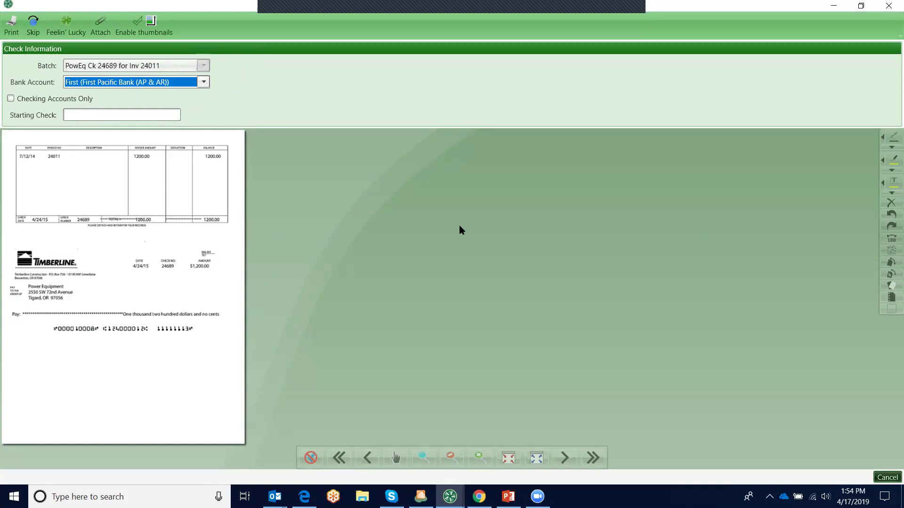
pyautogui.click(888, 5)
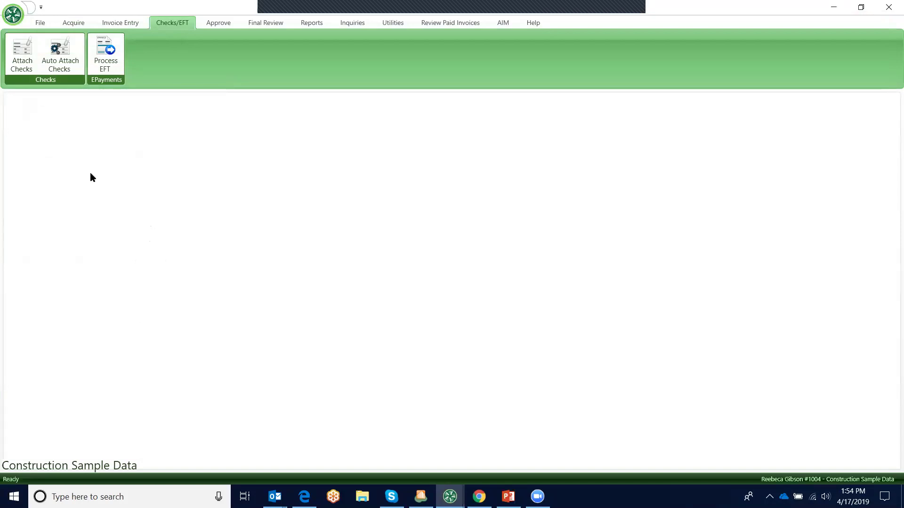
# Look at the check order options for automatically attaching checks, and close the window without processing anything.
pyautogui.click(64, 51)
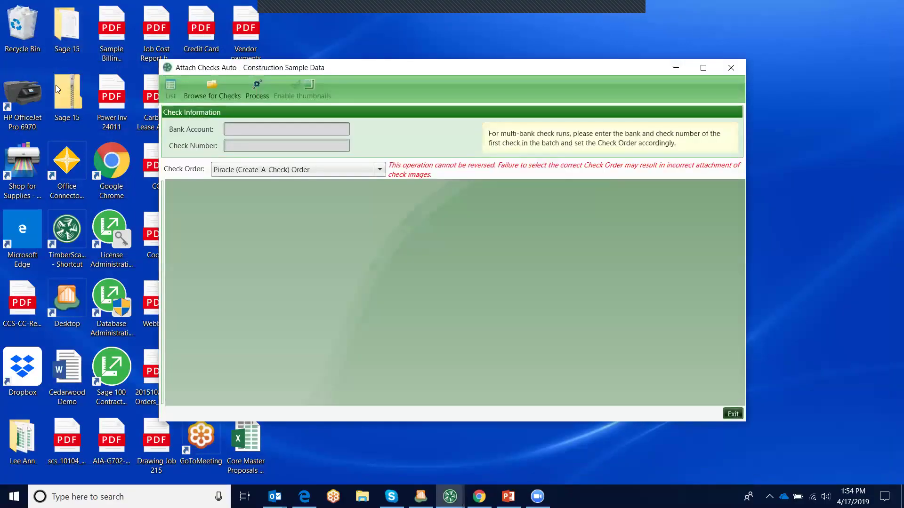
pyautogui.click(379, 170)
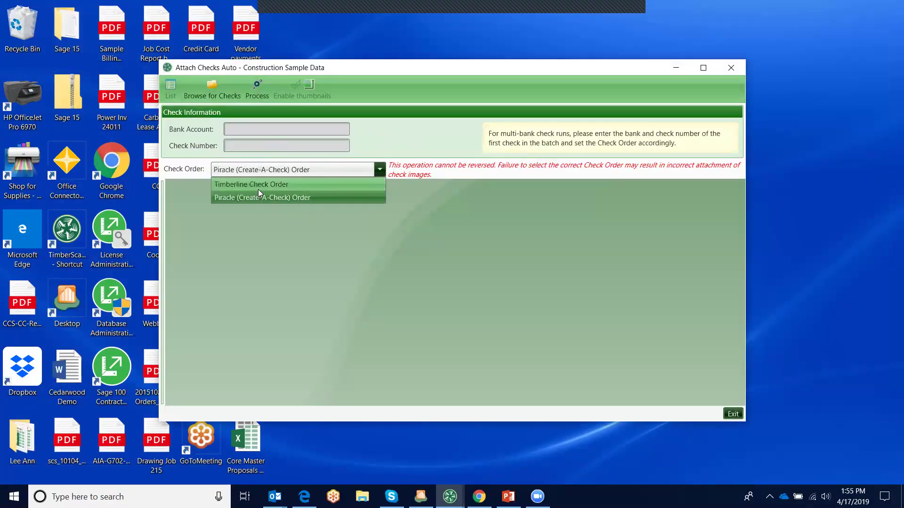
pyautogui.click(444, 198)
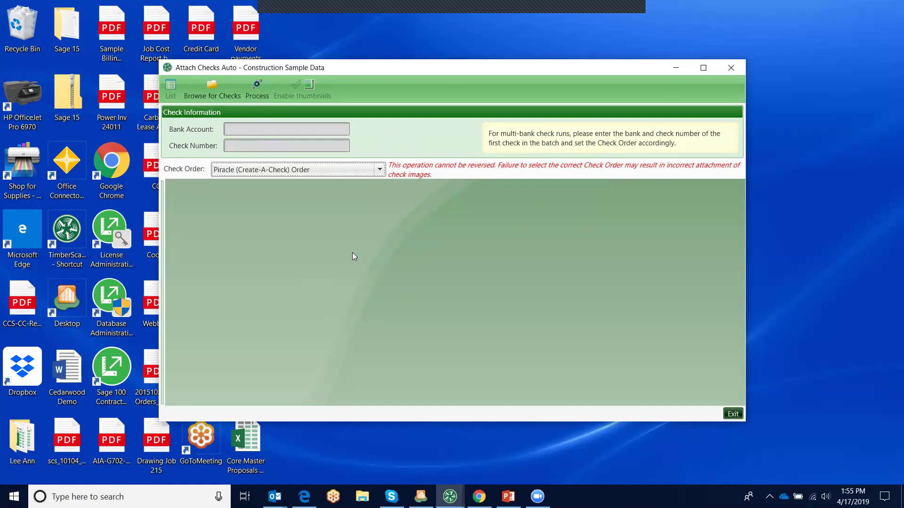
pyautogui.click(734, 70)
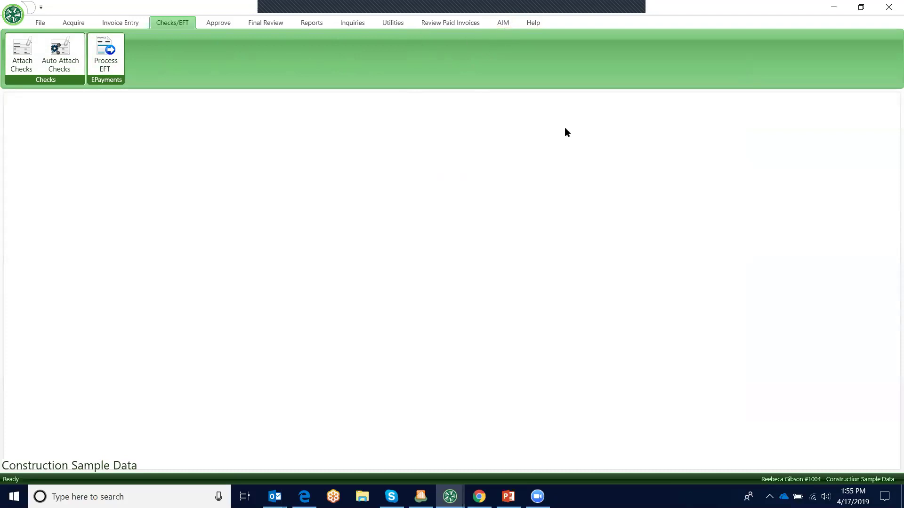
# View the AIM document acquisition window and its selectable data entry groups, and close it without processing files.
pyautogui.click(503, 23)
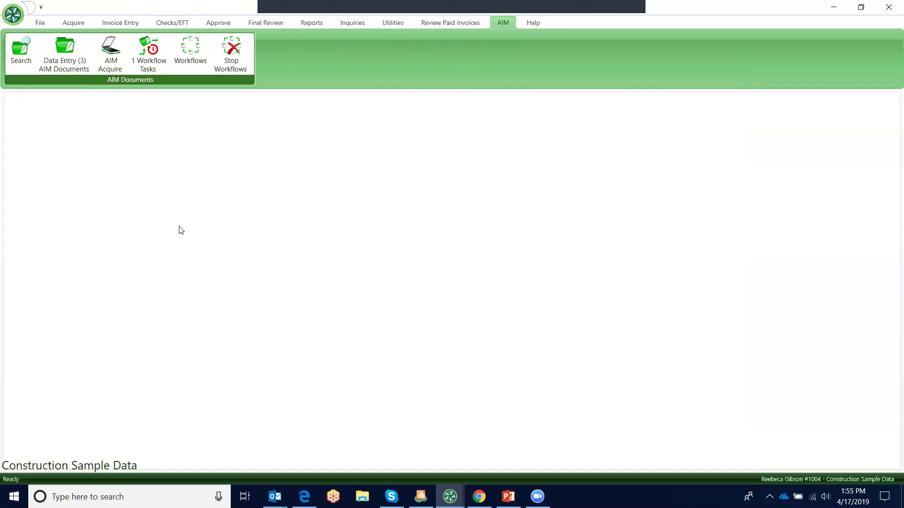
pyautogui.click(111, 52)
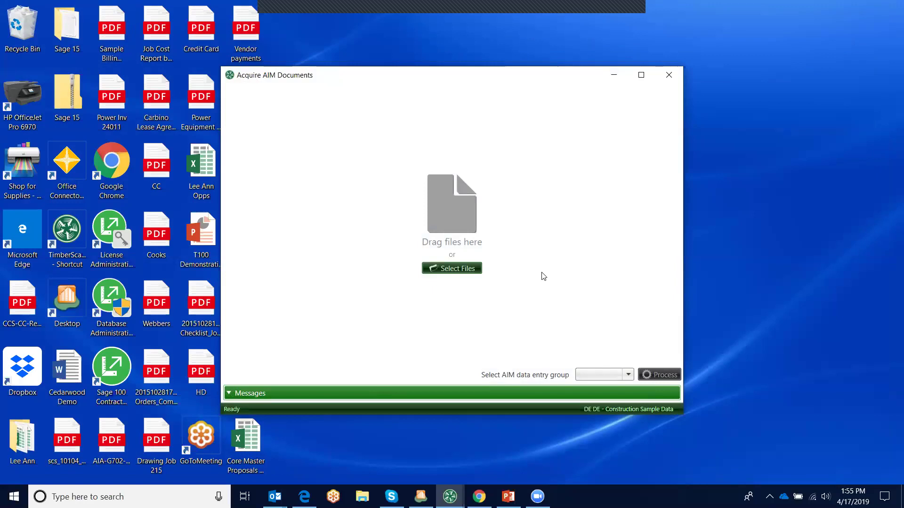
pyautogui.click(628, 376)
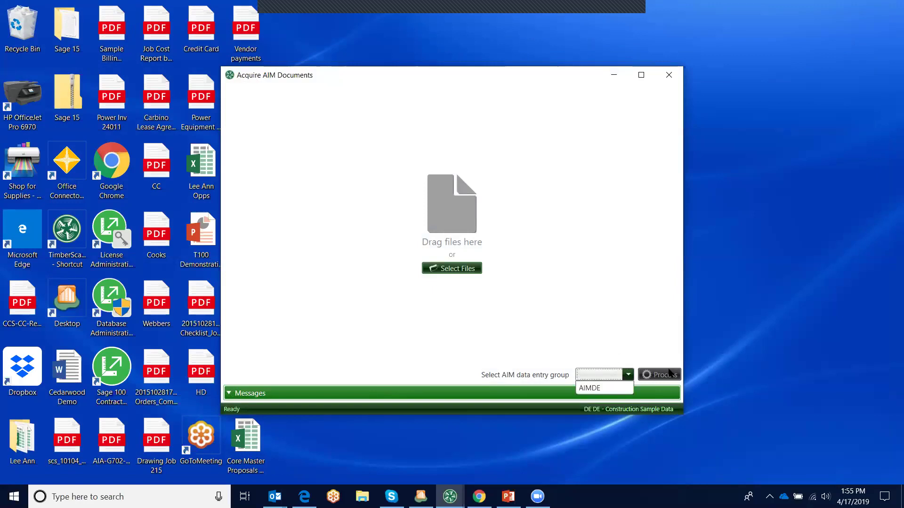
pyautogui.click(670, 77)
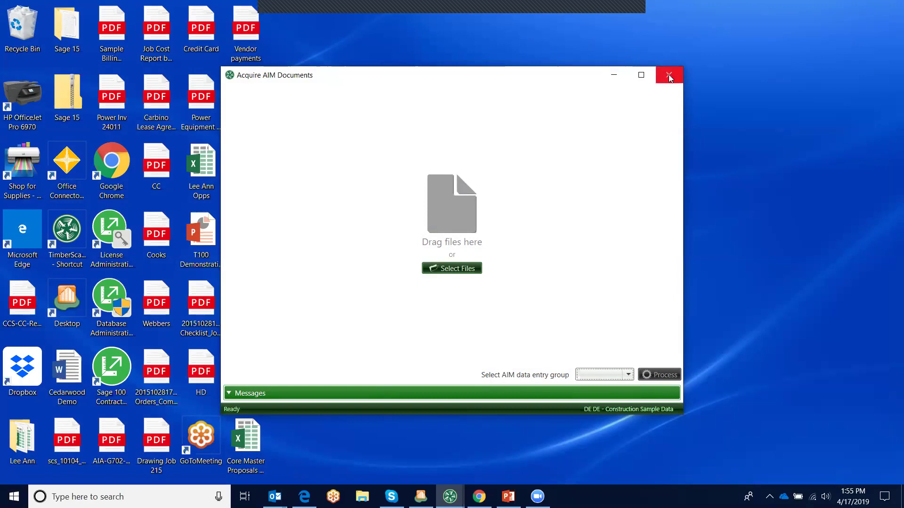
pyautogui.click(670, 78)
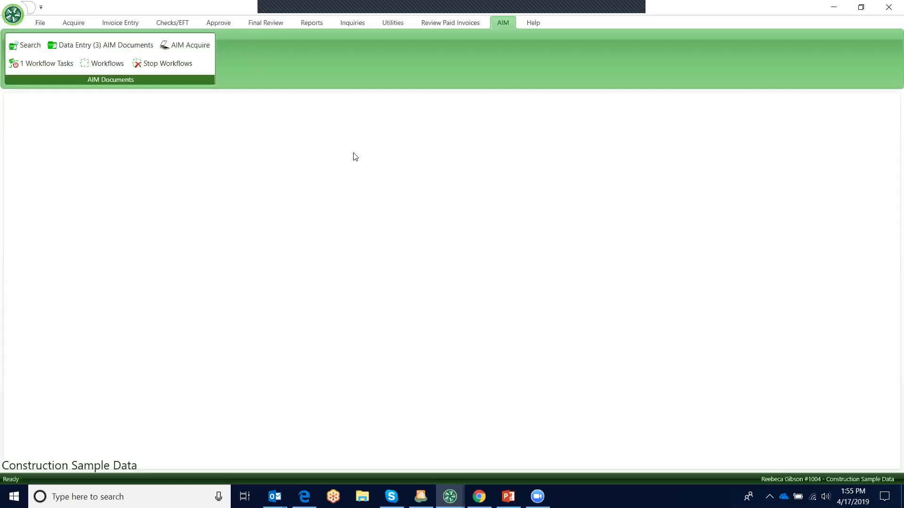
# Classify the lease agreement in AIM data entry under category Project Management and type Drawings, and close it without saving.
pyautogui.click(65, 49)
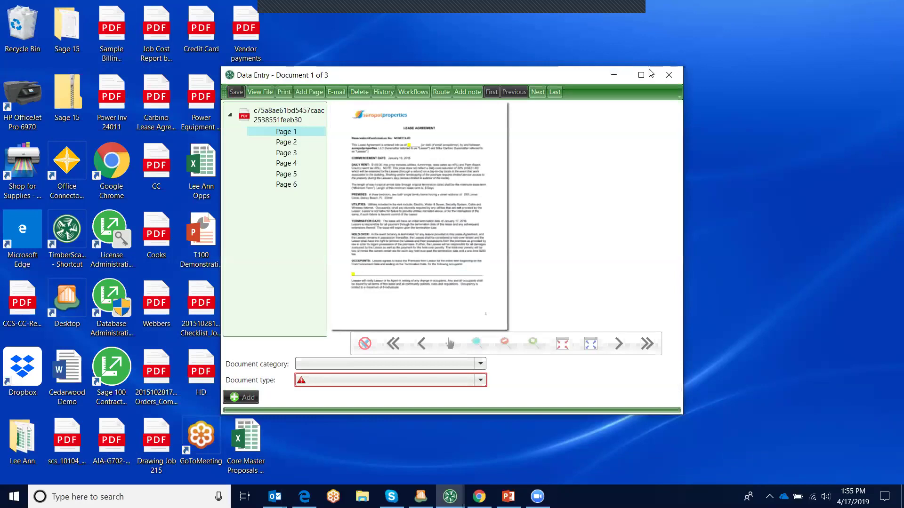
pyautogui.click(643, 78)
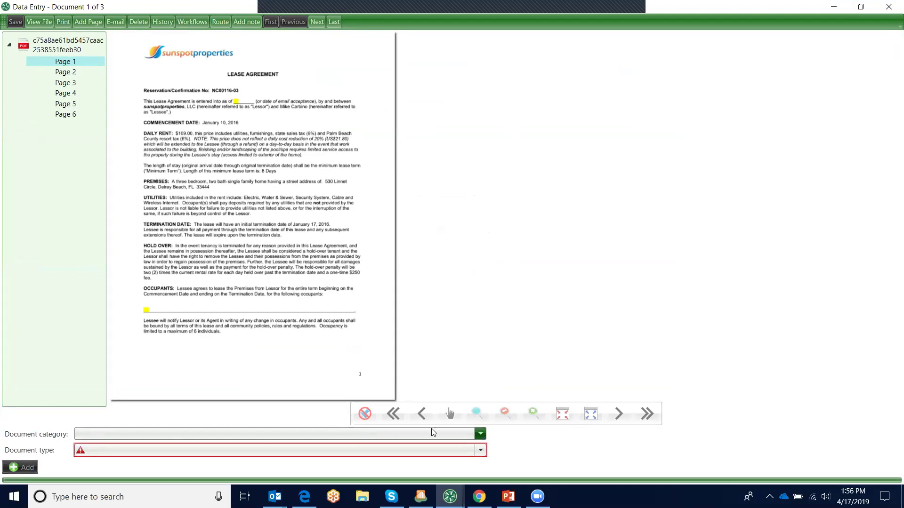
pyautogui.click(479, 434)
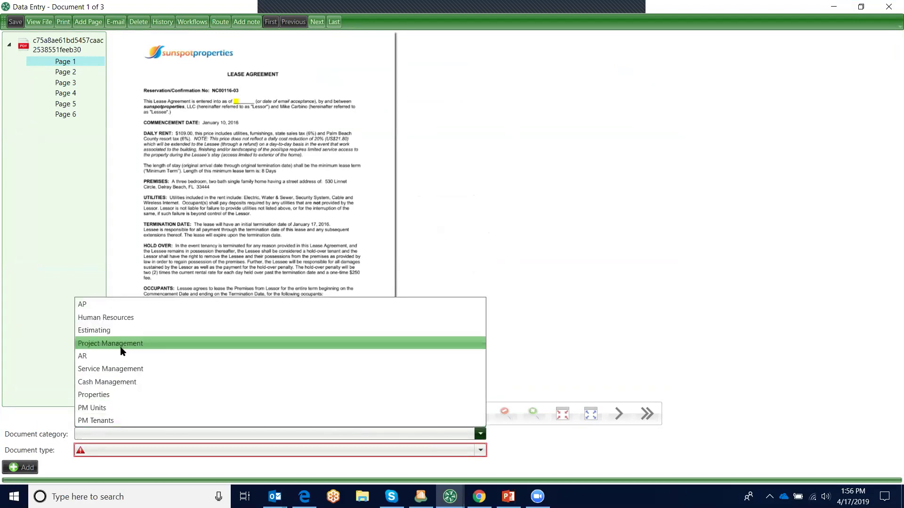
pyautogui.click(121, 349)
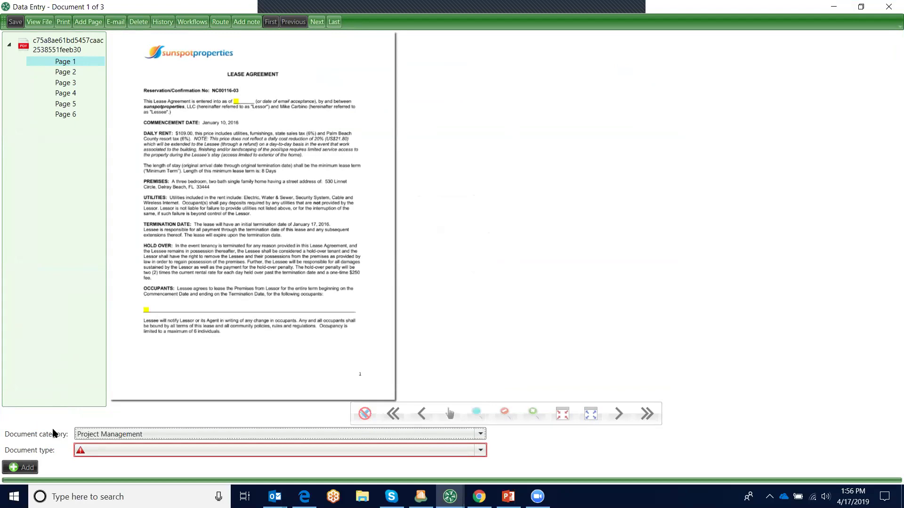
pyautogui.click(481, 450)
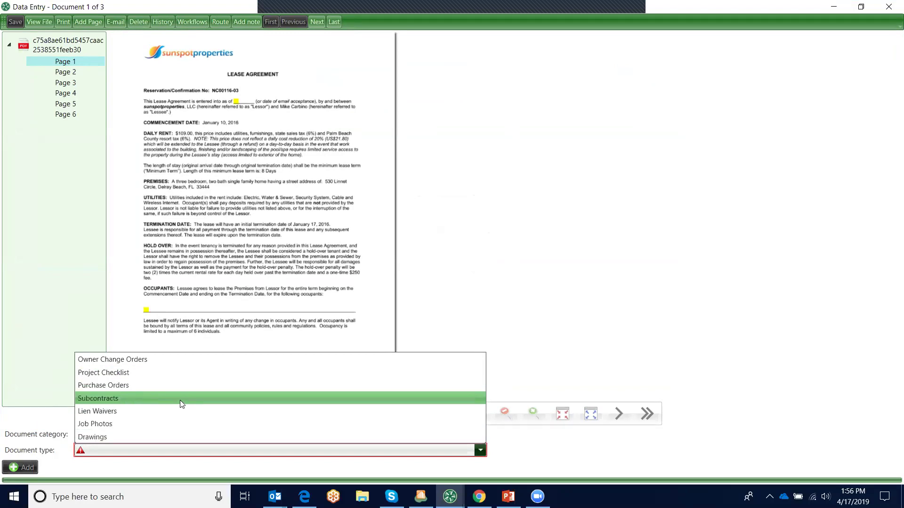
pyautogui.click(103, 438)
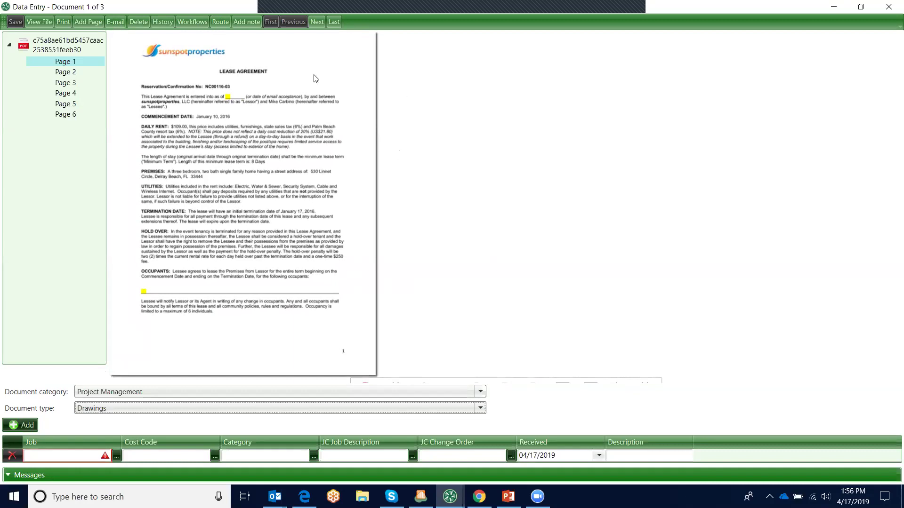
pyautogui.click(889, 6)
# Set up an AIM document search for the category Project Management and the document type Drawings.
pyautogui.click(22, 49)
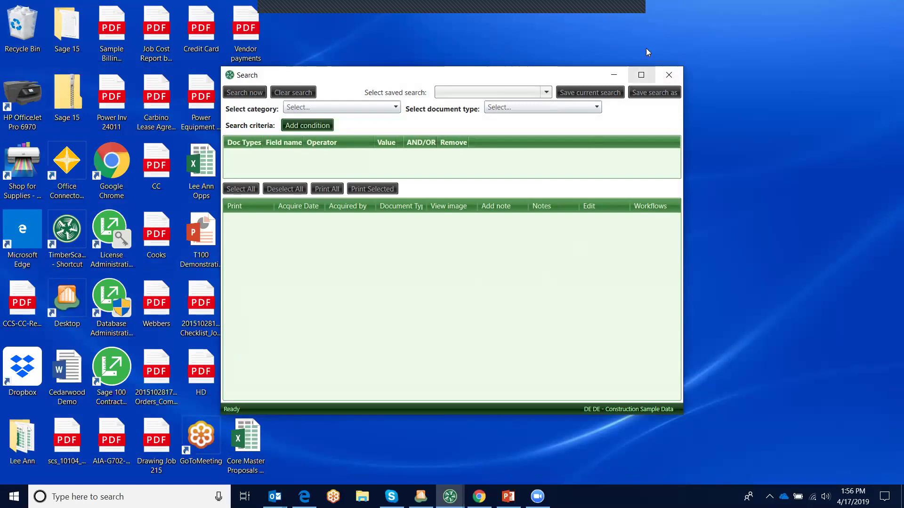
pyautogui.click(641, 74)
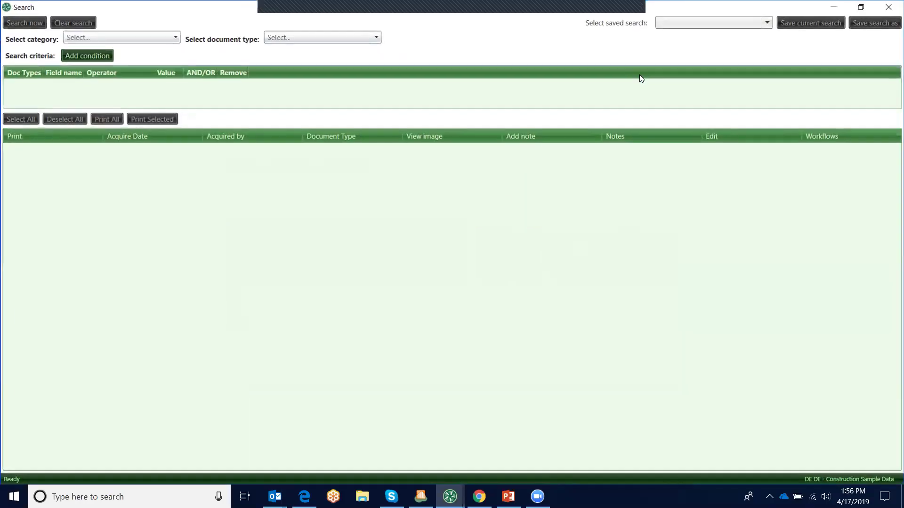
pyautogui.click(174, 37)
pyautogui.click(68, 89)
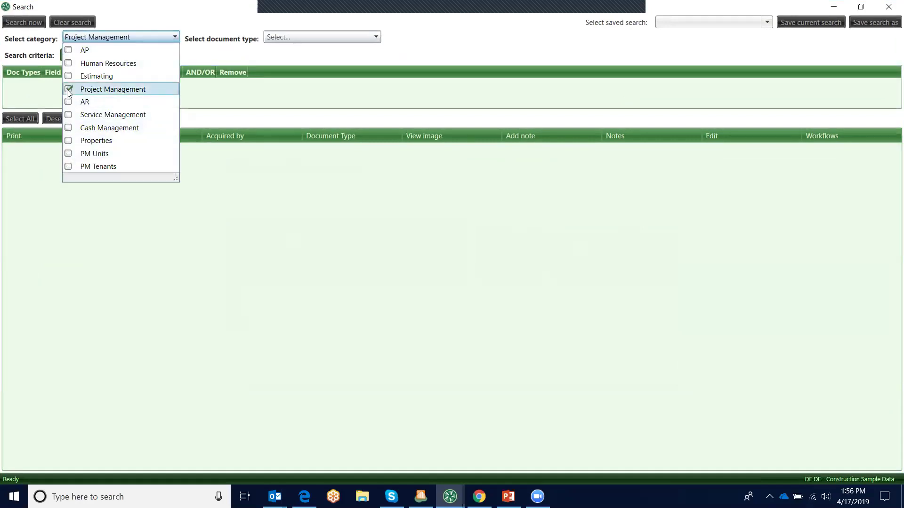
pyautogui.click(375, 38)
pyautogui.click(376, 38)
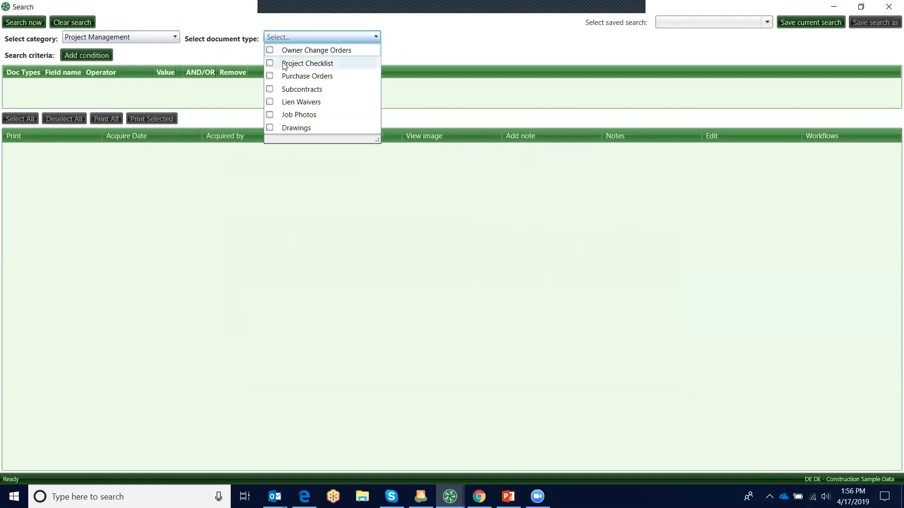
pyautogui.click(297, 128)
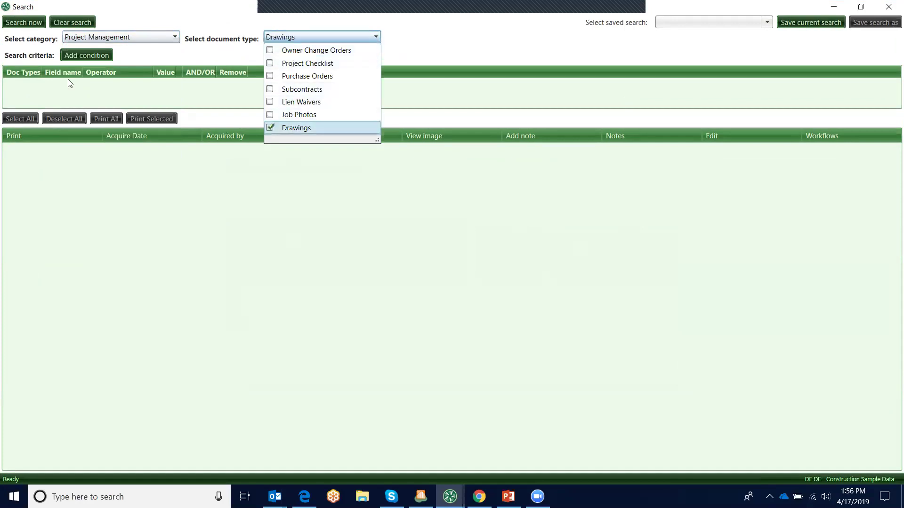
# Run the Drawings document search, view the image of the Exterior View drawing for job 03-001, and close the image.
pyautogui.click(30, 24)
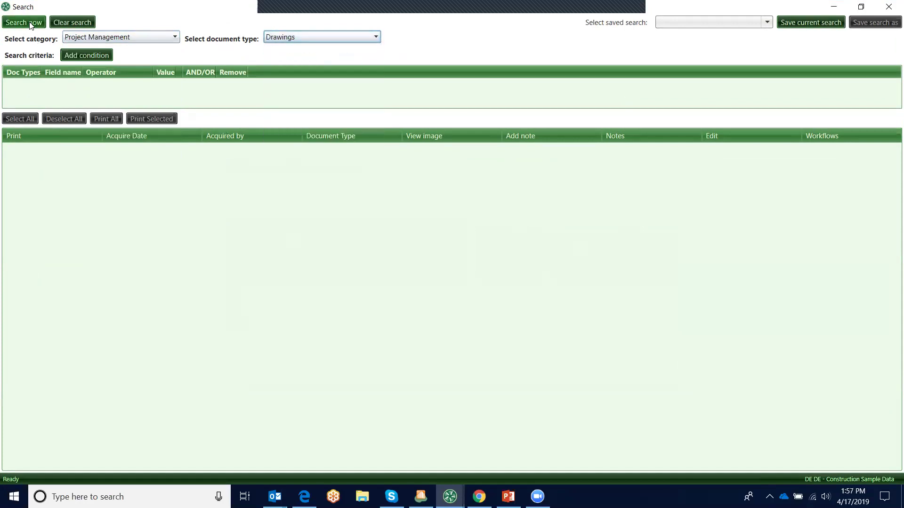
pyautogui.click(30, 25)
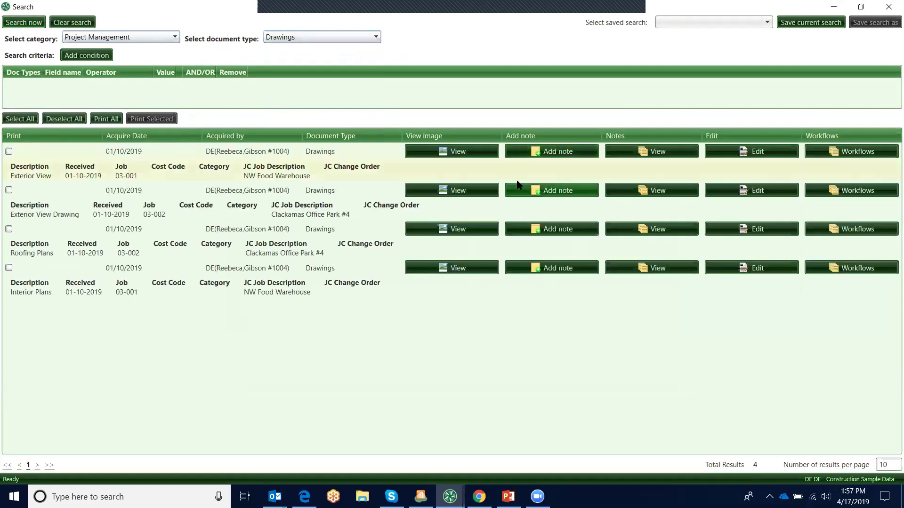
pyautogui.click(463, 154)
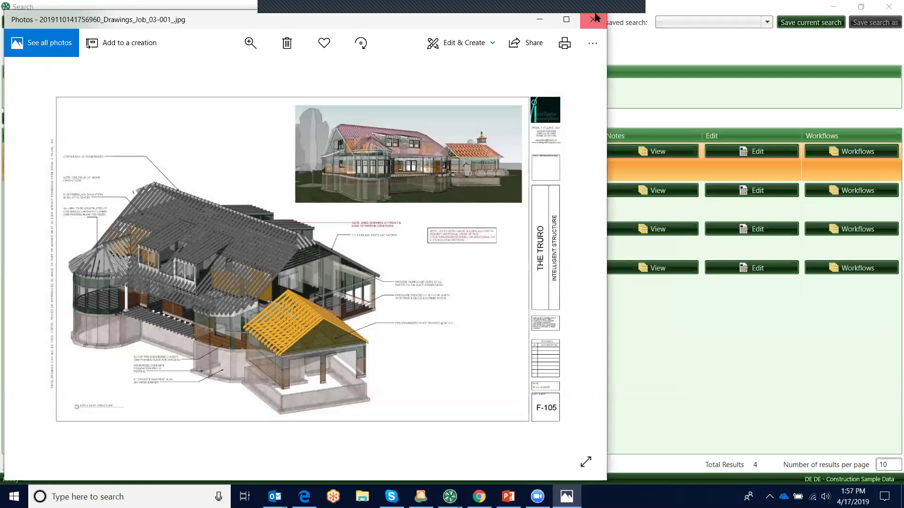
pyautogui.click(591, 14)
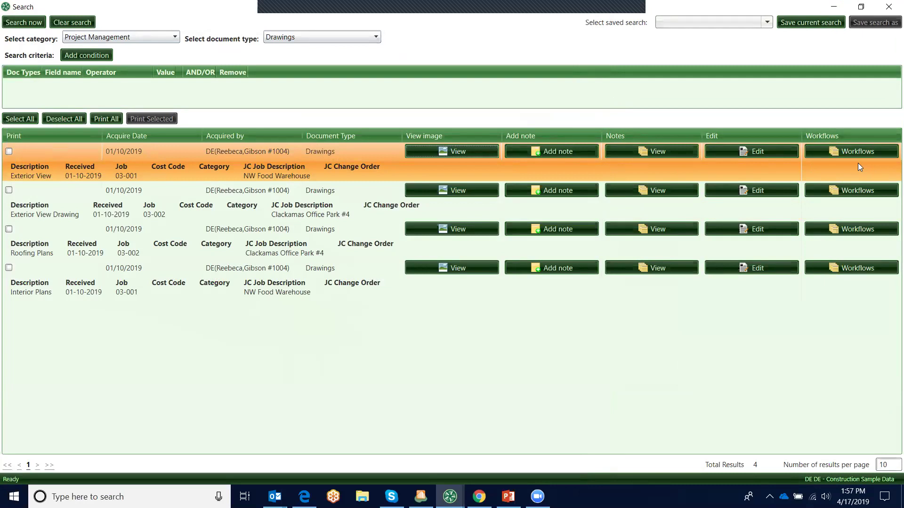
# Add a search condition for the Drawings document type on the Job field with the = operator.
pyautogui.click(84, 58)
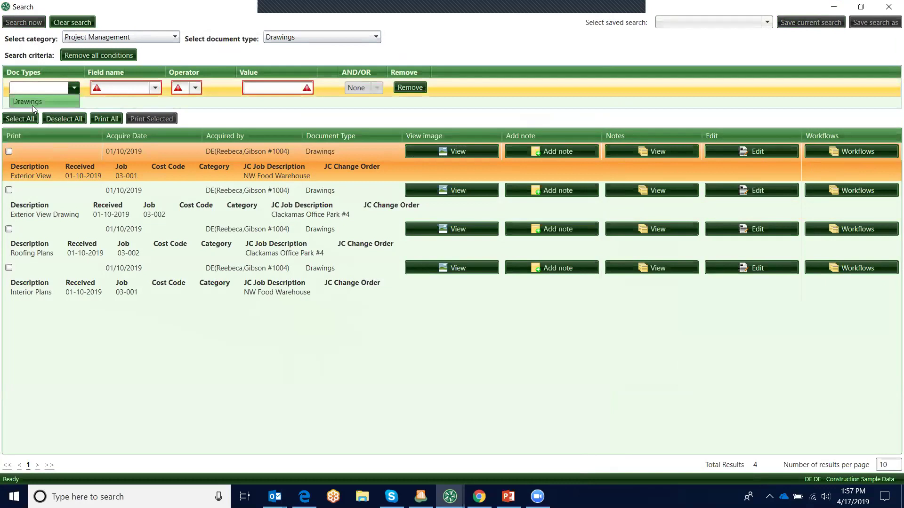
pyautogui.click(32, 104)
pyautogui.click(155, 87)
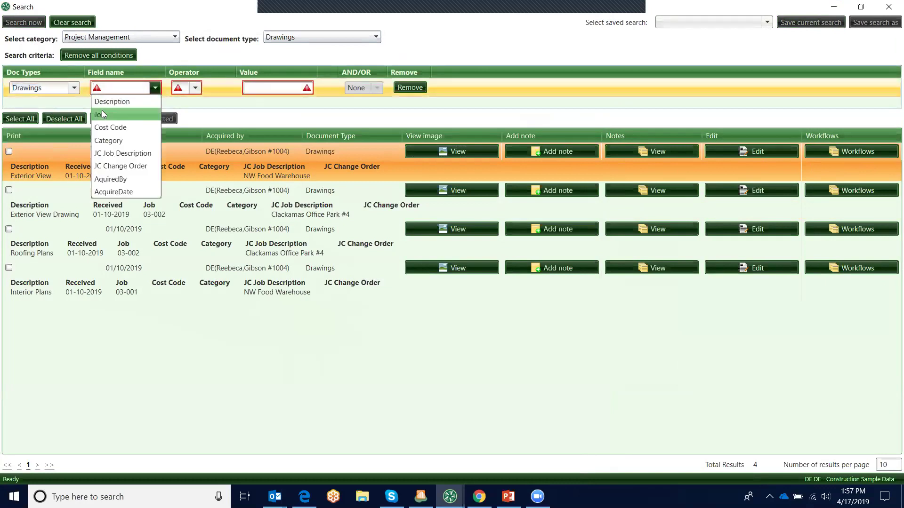
pyautogui.click(123, 115)
pyautogui.click(195, 88)
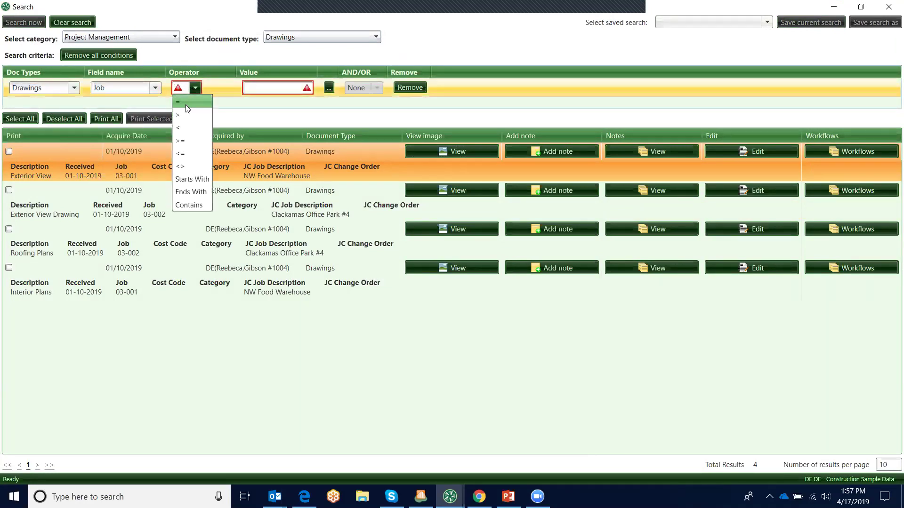
pyautogui.click(185, 103)
# Look up job 03-001 NW Food Warehouse as the condition's value, run the filtered search, and close the search window.
pyautogui.click(329, 87)
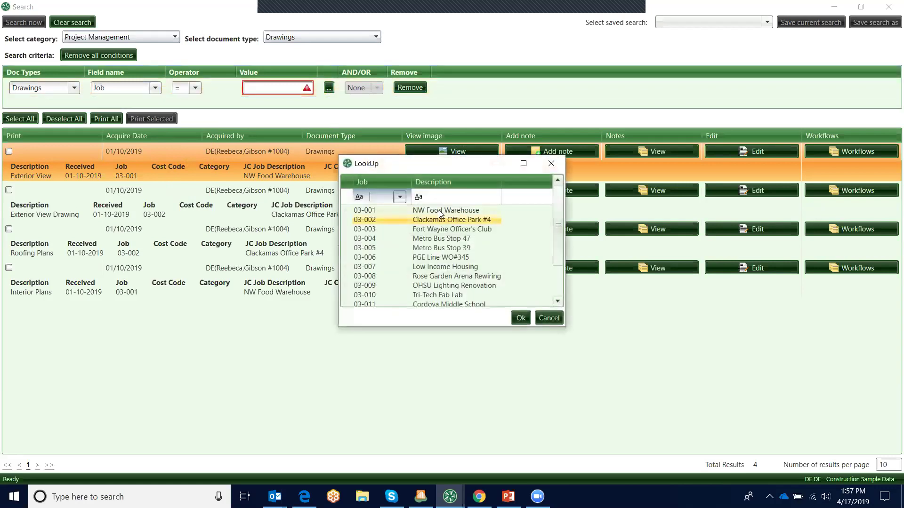
pyautogui.click(439, 210)
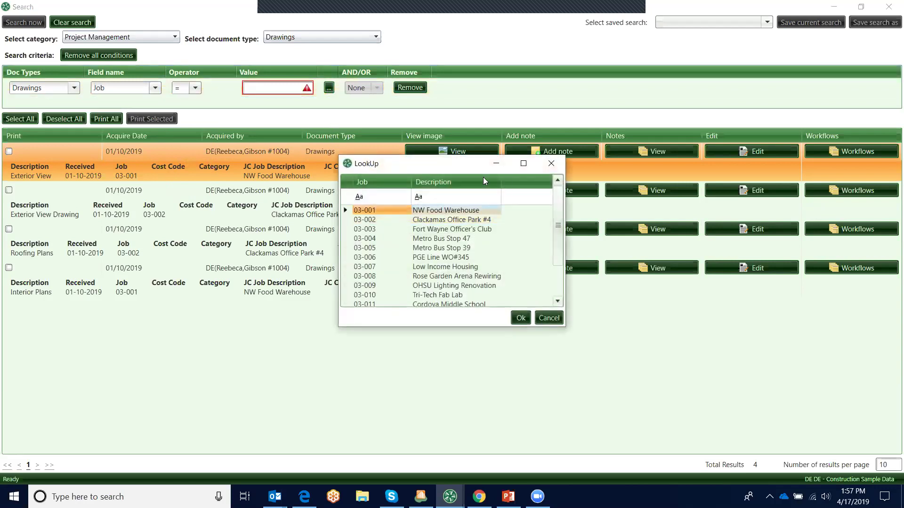
pyautogui.click(521, 318)
pyautogui.click(20, 24)
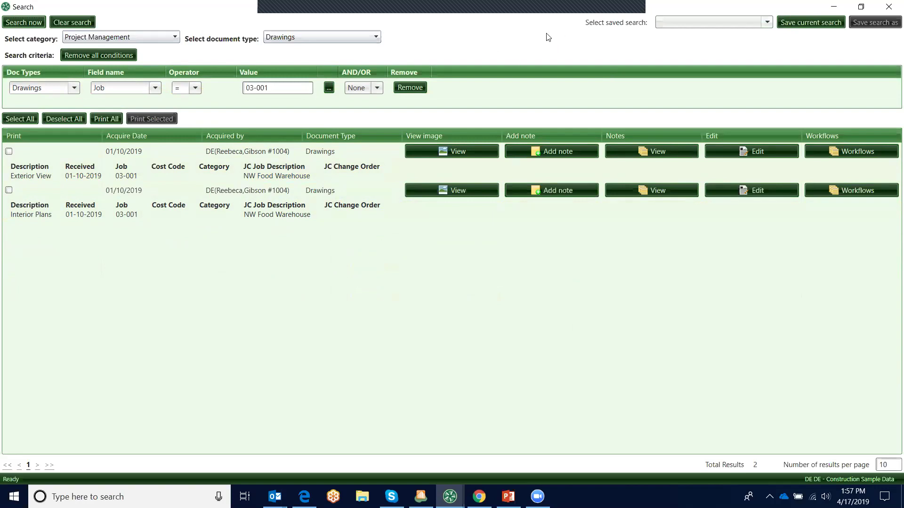
pyautogui.click(889, 8)
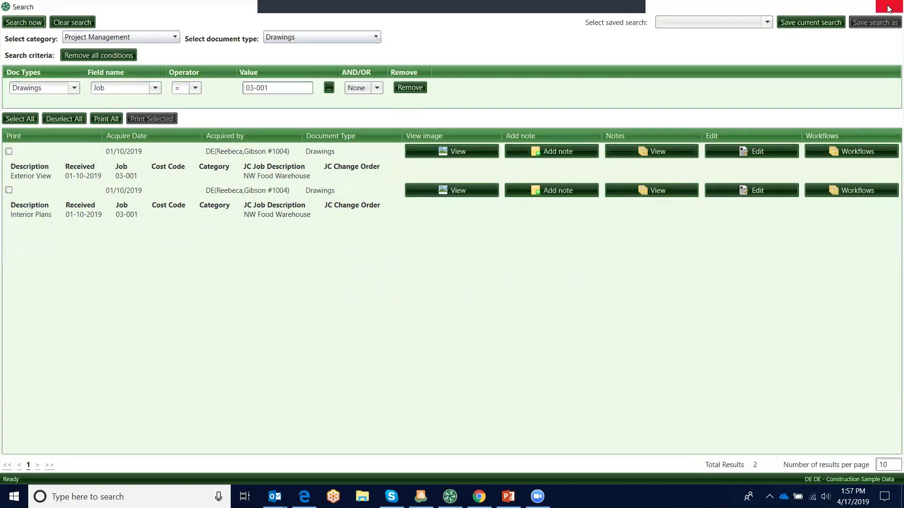